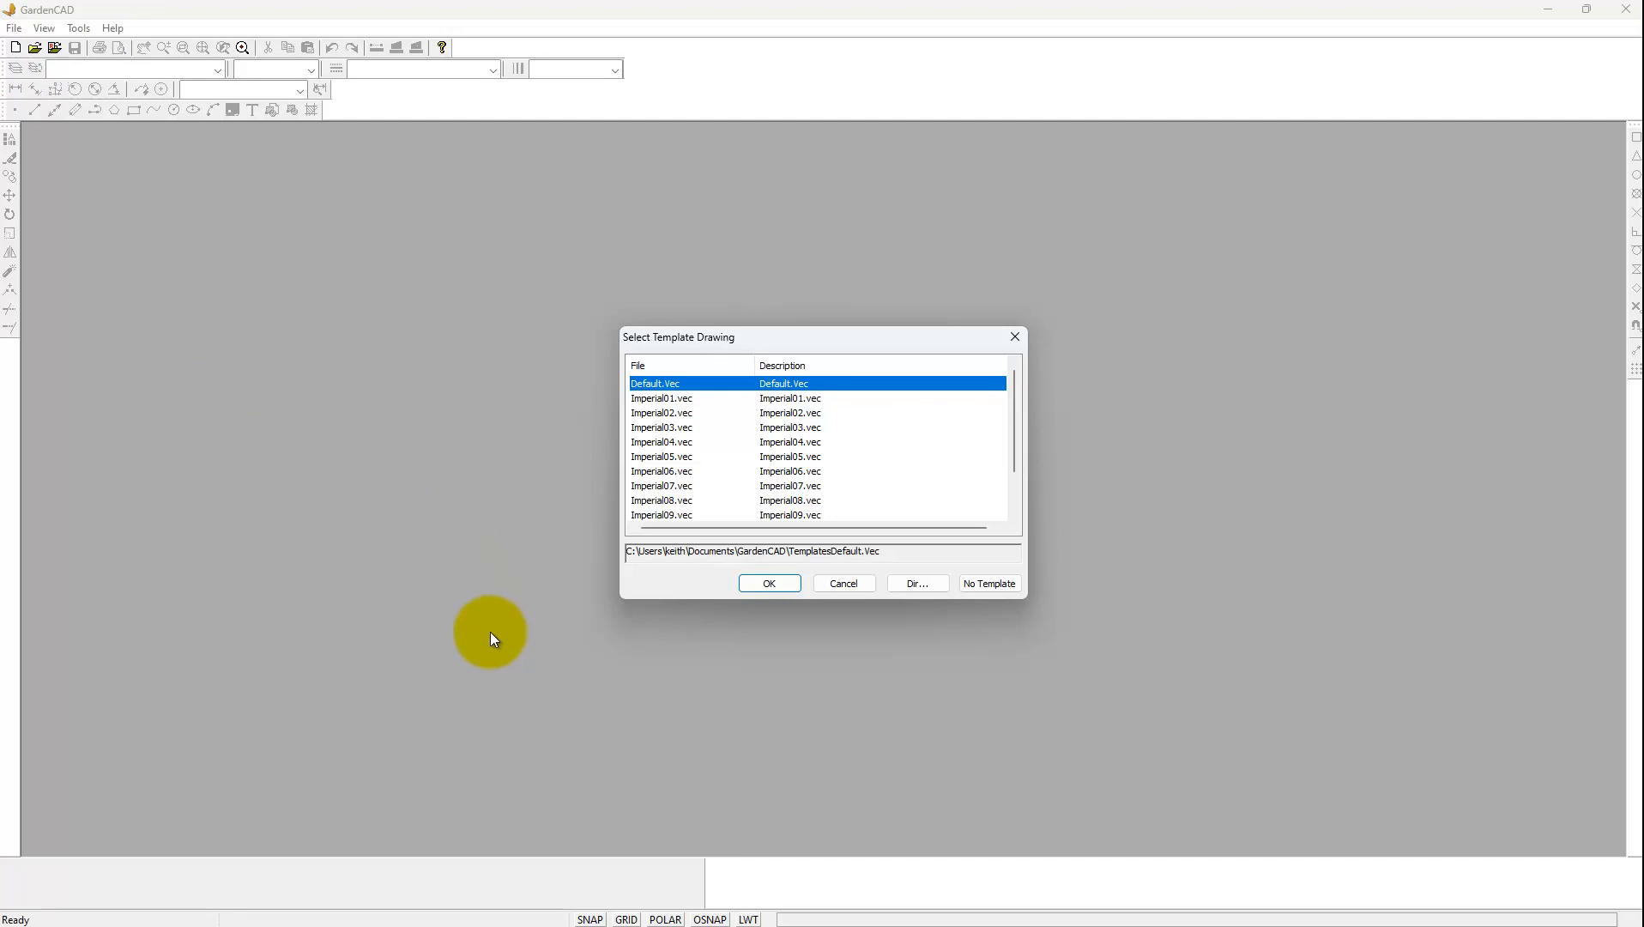
Create a new drawing from the Imperial01.vec template.
{"action": "left_click", "coordinate": [652, 399]}
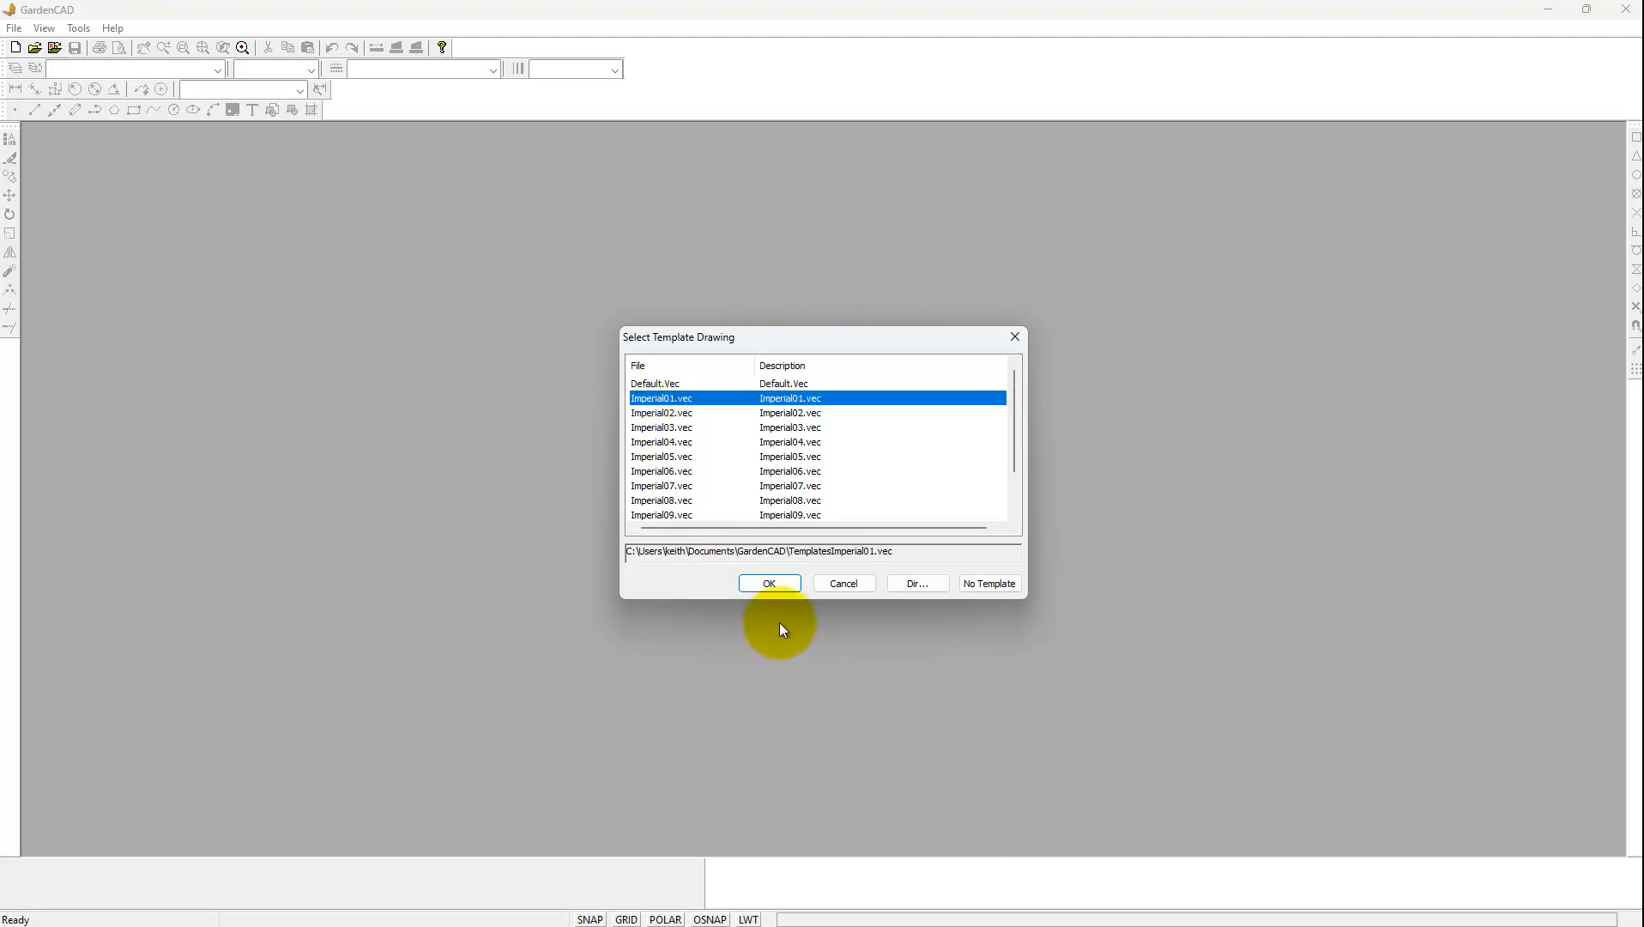
{"action": "left_click", "coordinate": [768, 583]}
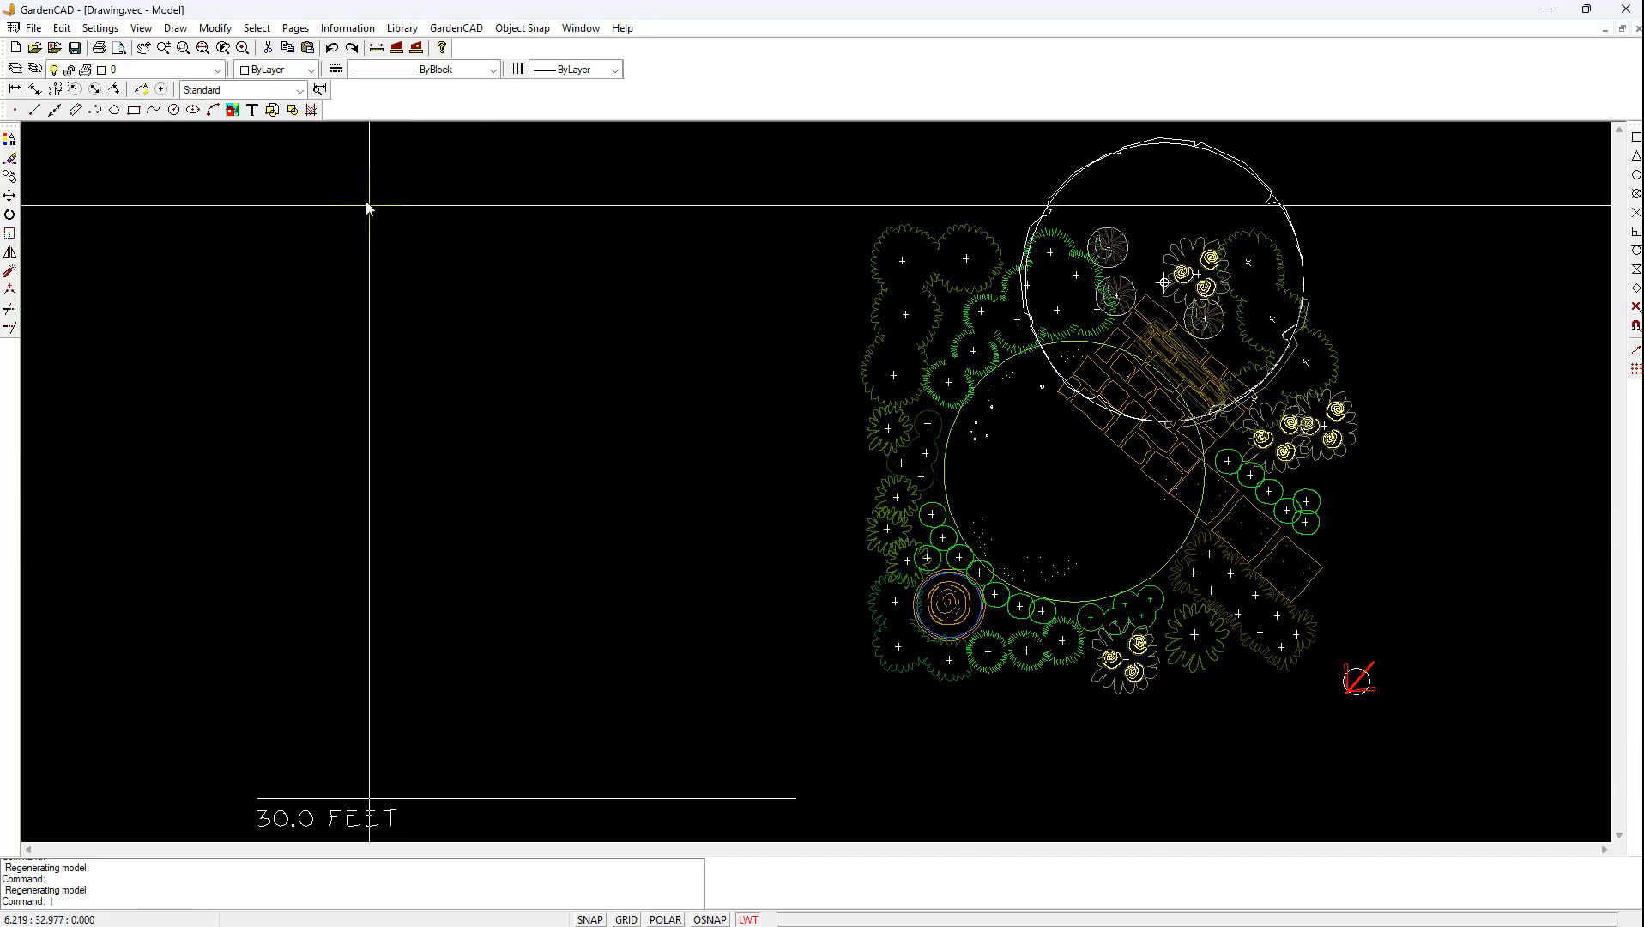
Preview the small tree symbols in the plant library and insert SmallTree07.vec in the empty area well to the left of the garden plan.
{"action": "left_click", "coordinate": [402, 28]}
{"action": "mouse_move", "coordinate": [492, 53]}
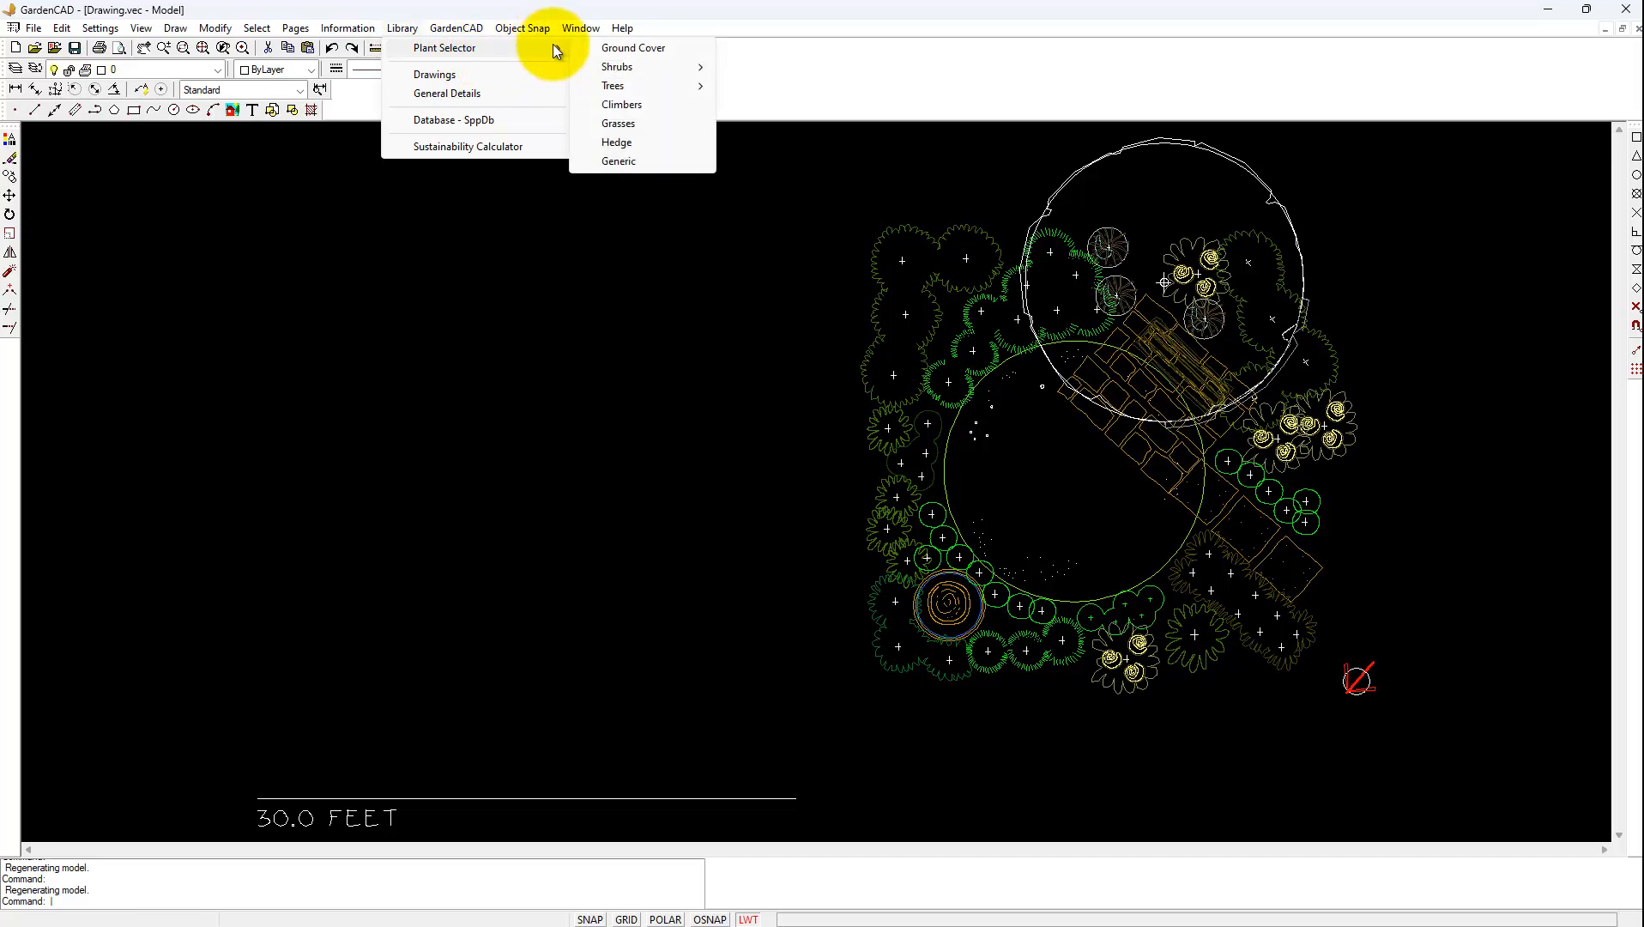
{"action": "mouse_move", "coordinate": [615, 84]}
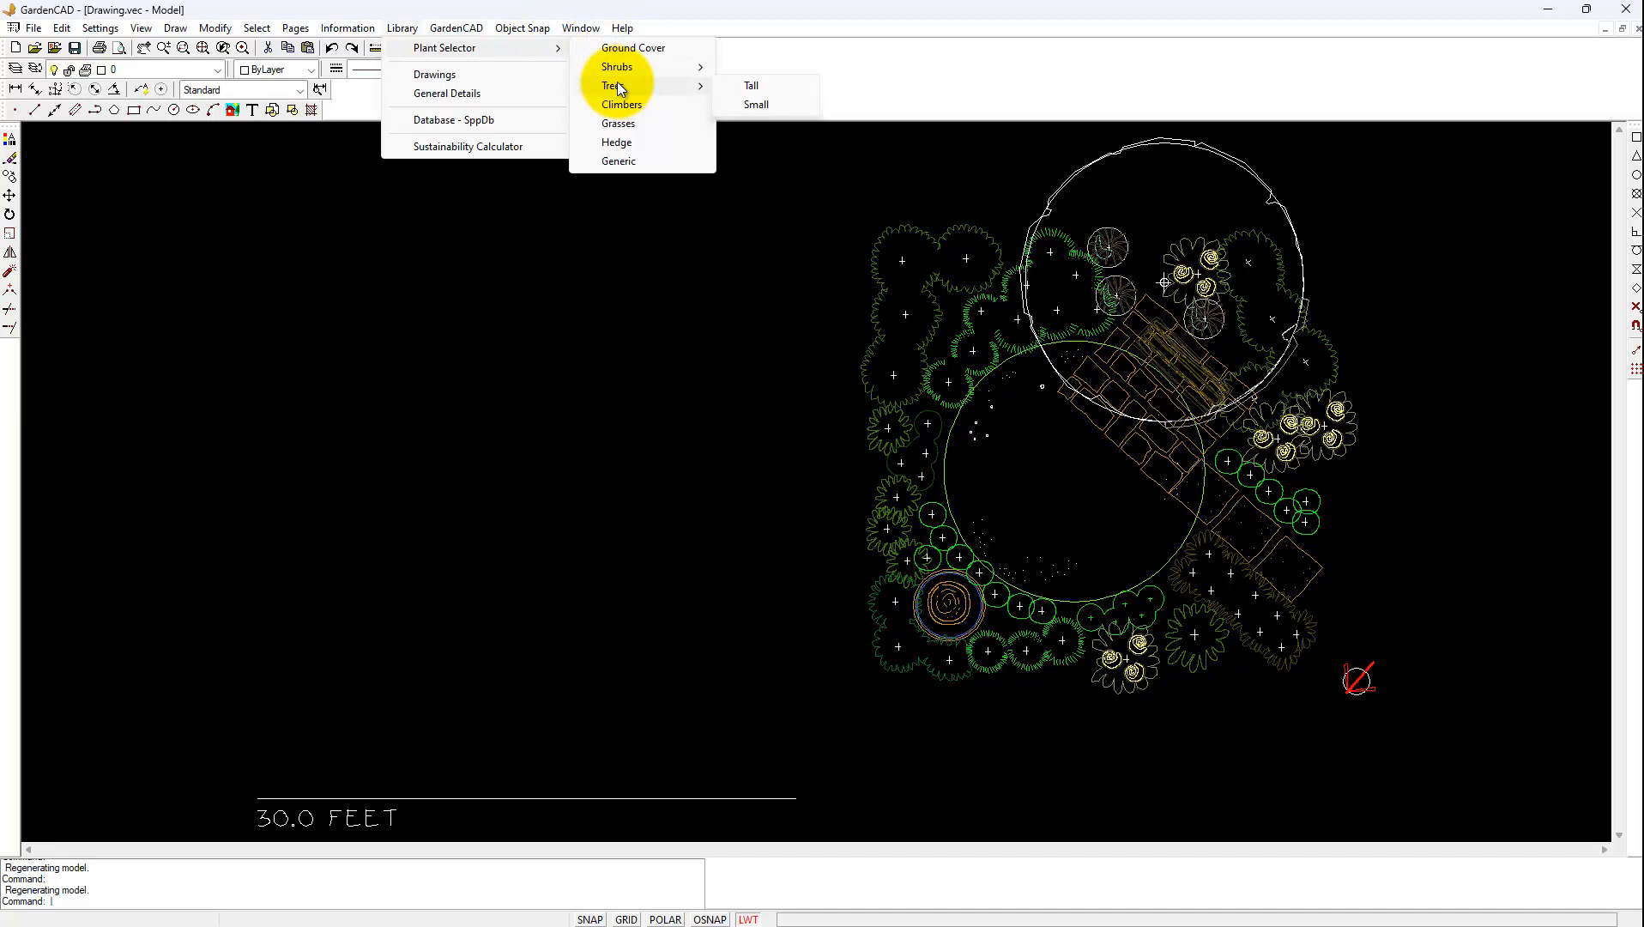
{"action": "left_click", "coordinate": [760, 110]}
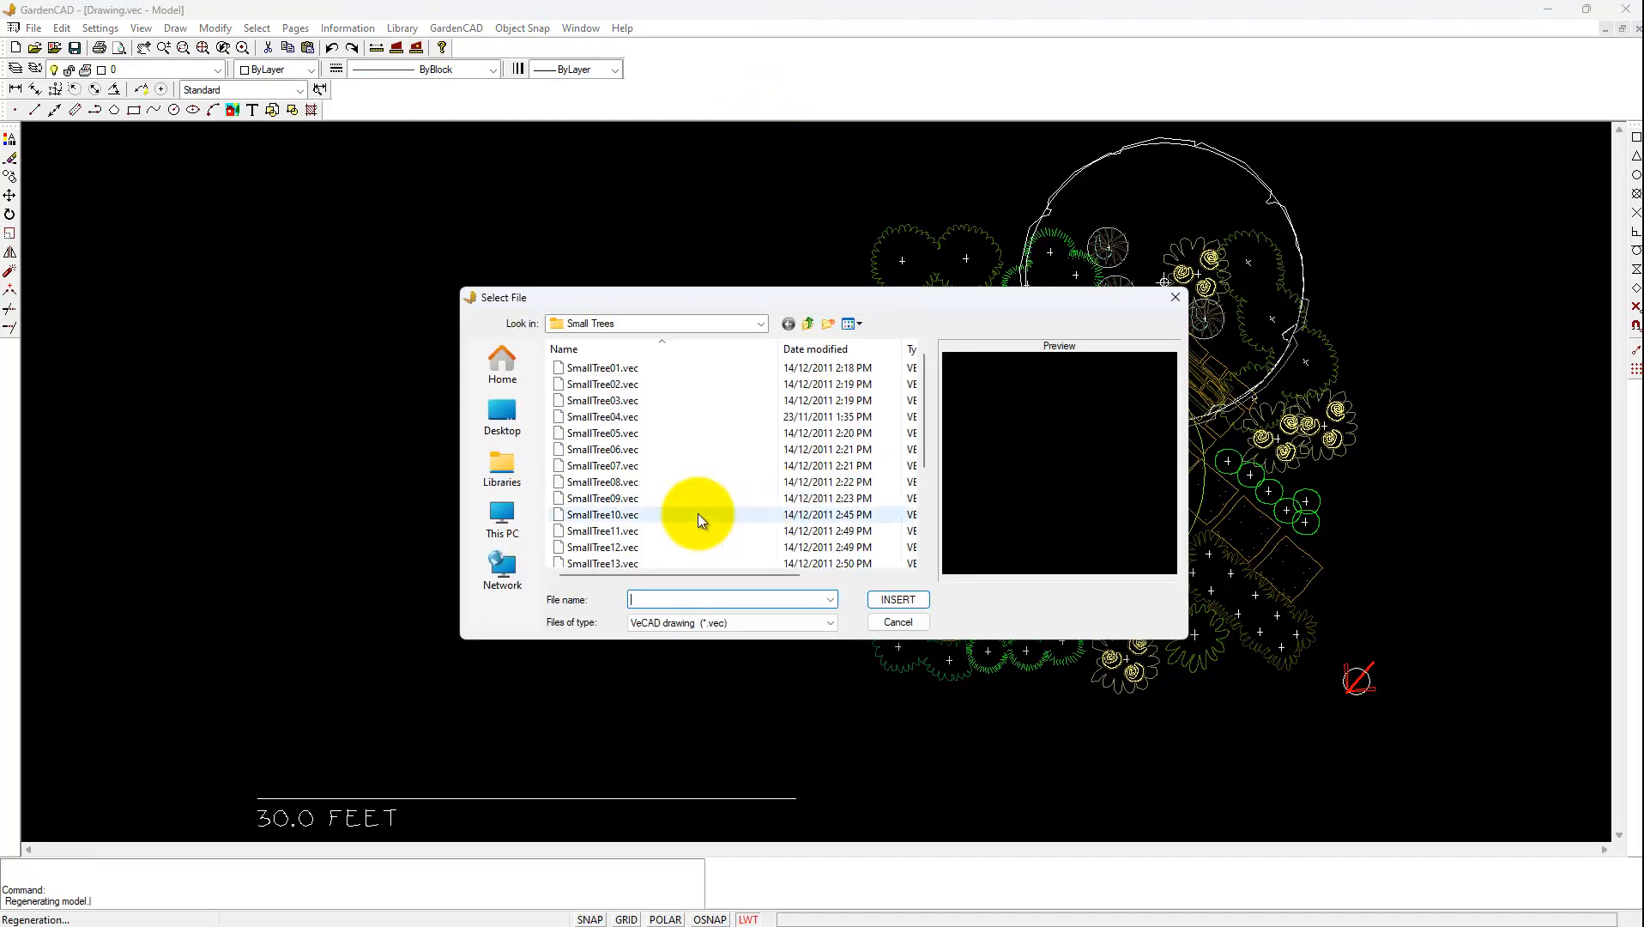
{"action": "left_click", "coordinate": [613, 400]}
{"action": "left_click", "coordinate": [609, 384]}
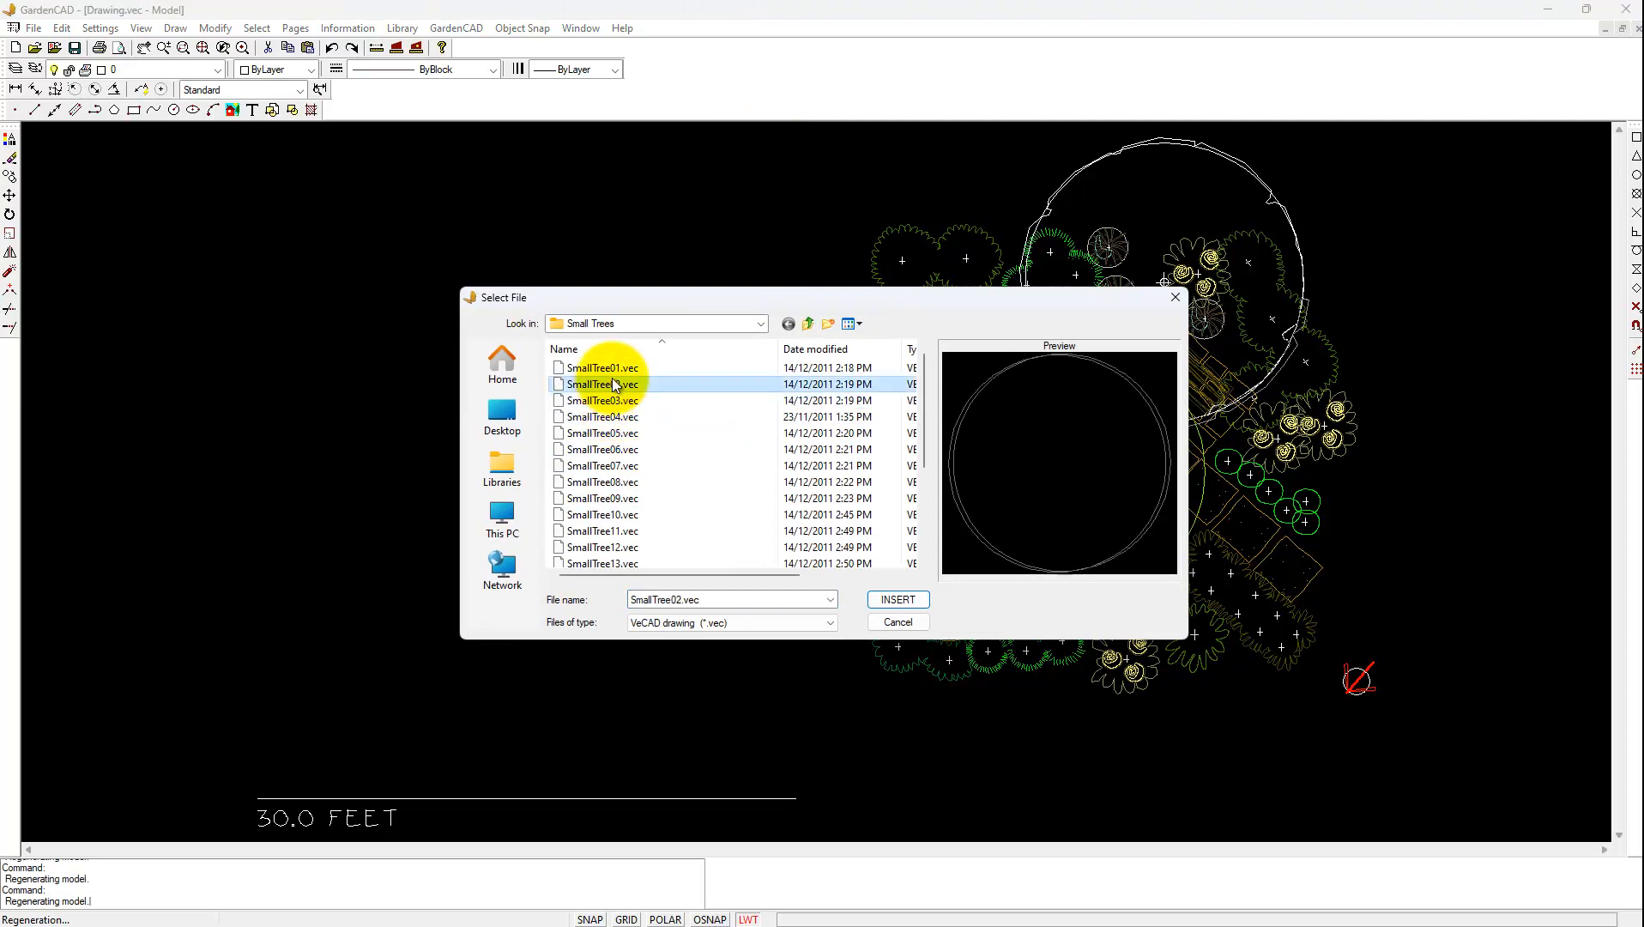
{"action": "left_click", "coordinate": [614, 399]}
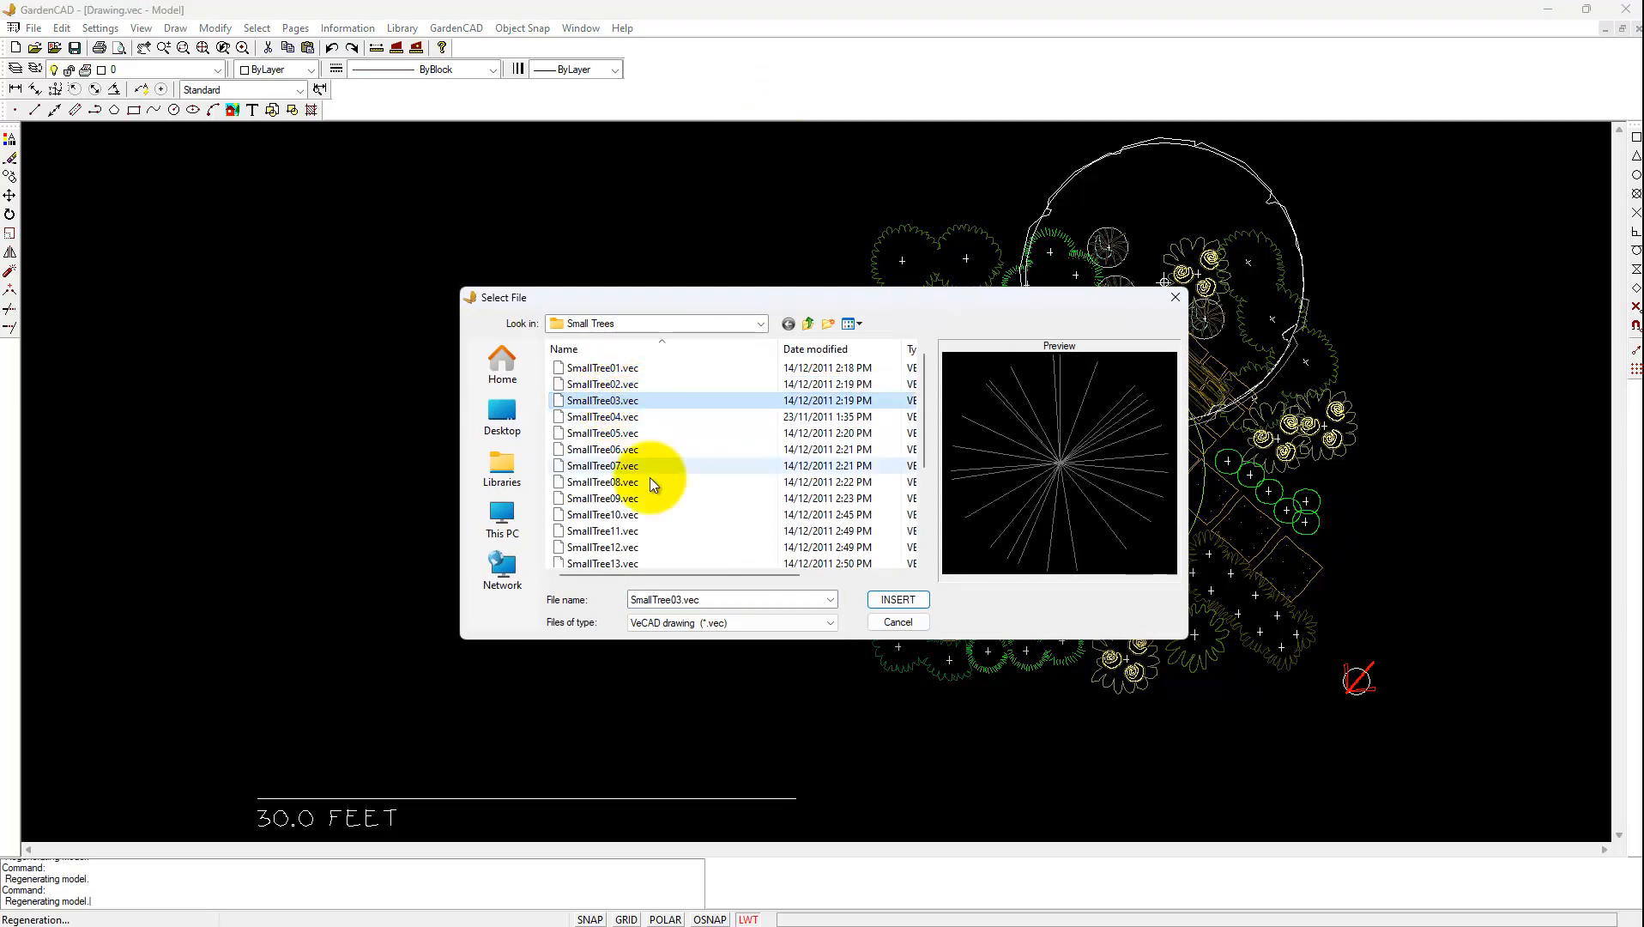
{"action": "key", "text": "Down"}
{"action": "key", "text": "Down"}
{"action": "key", "text": "Down"}
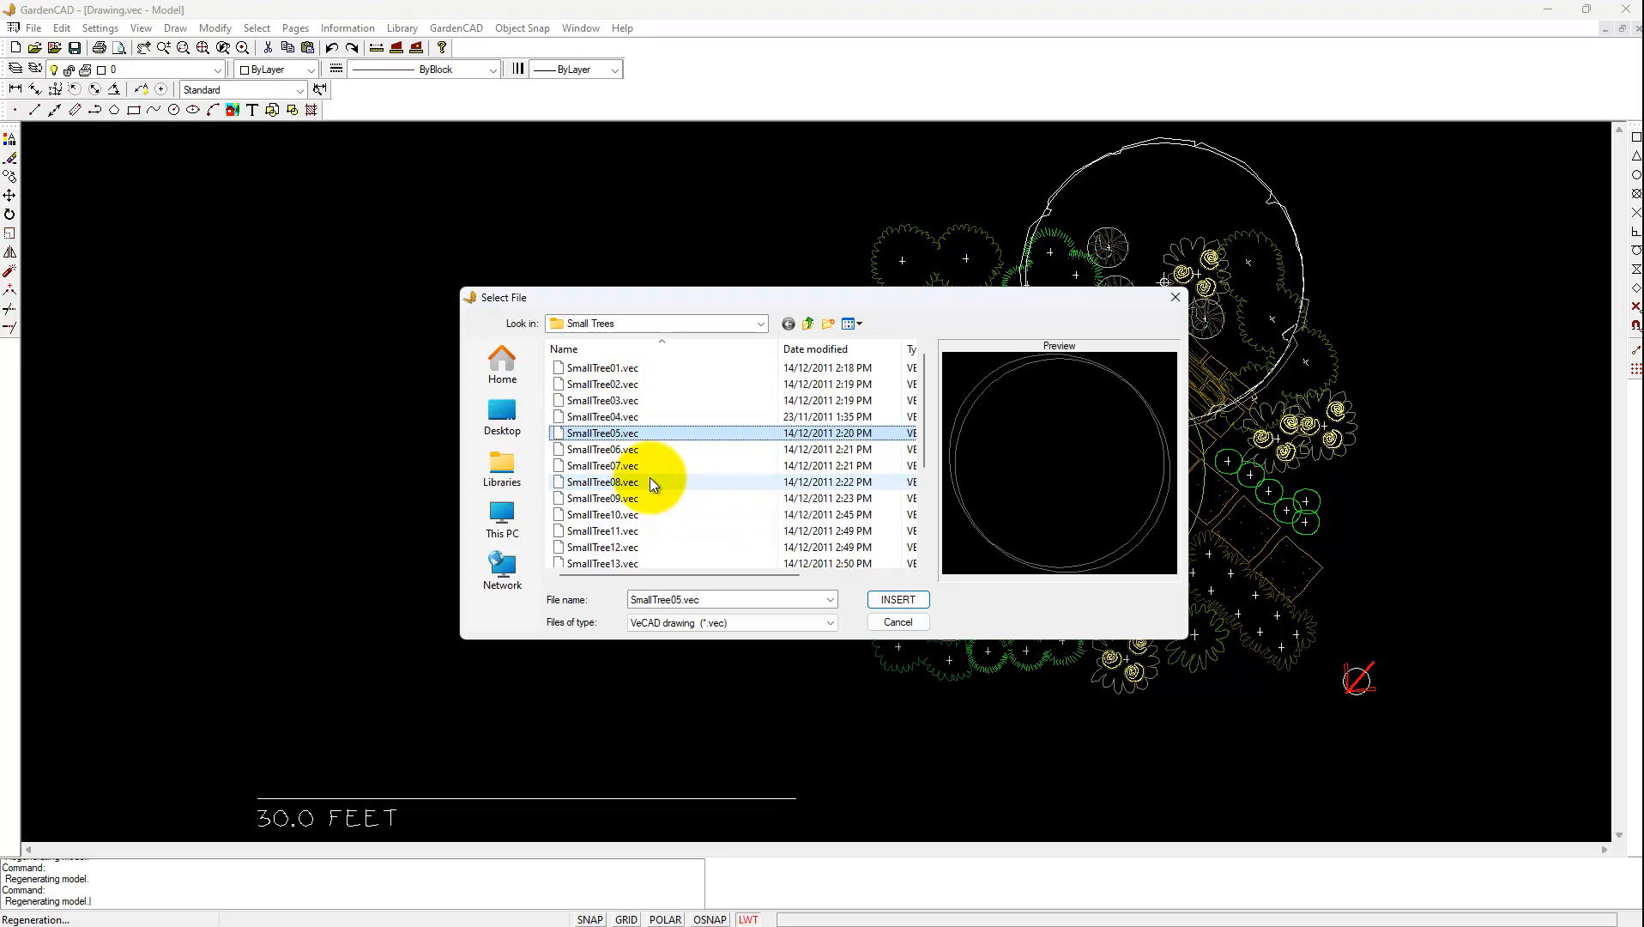
{"action": "key", "text": "Down"}
{"action": "key", "text": "Down"}
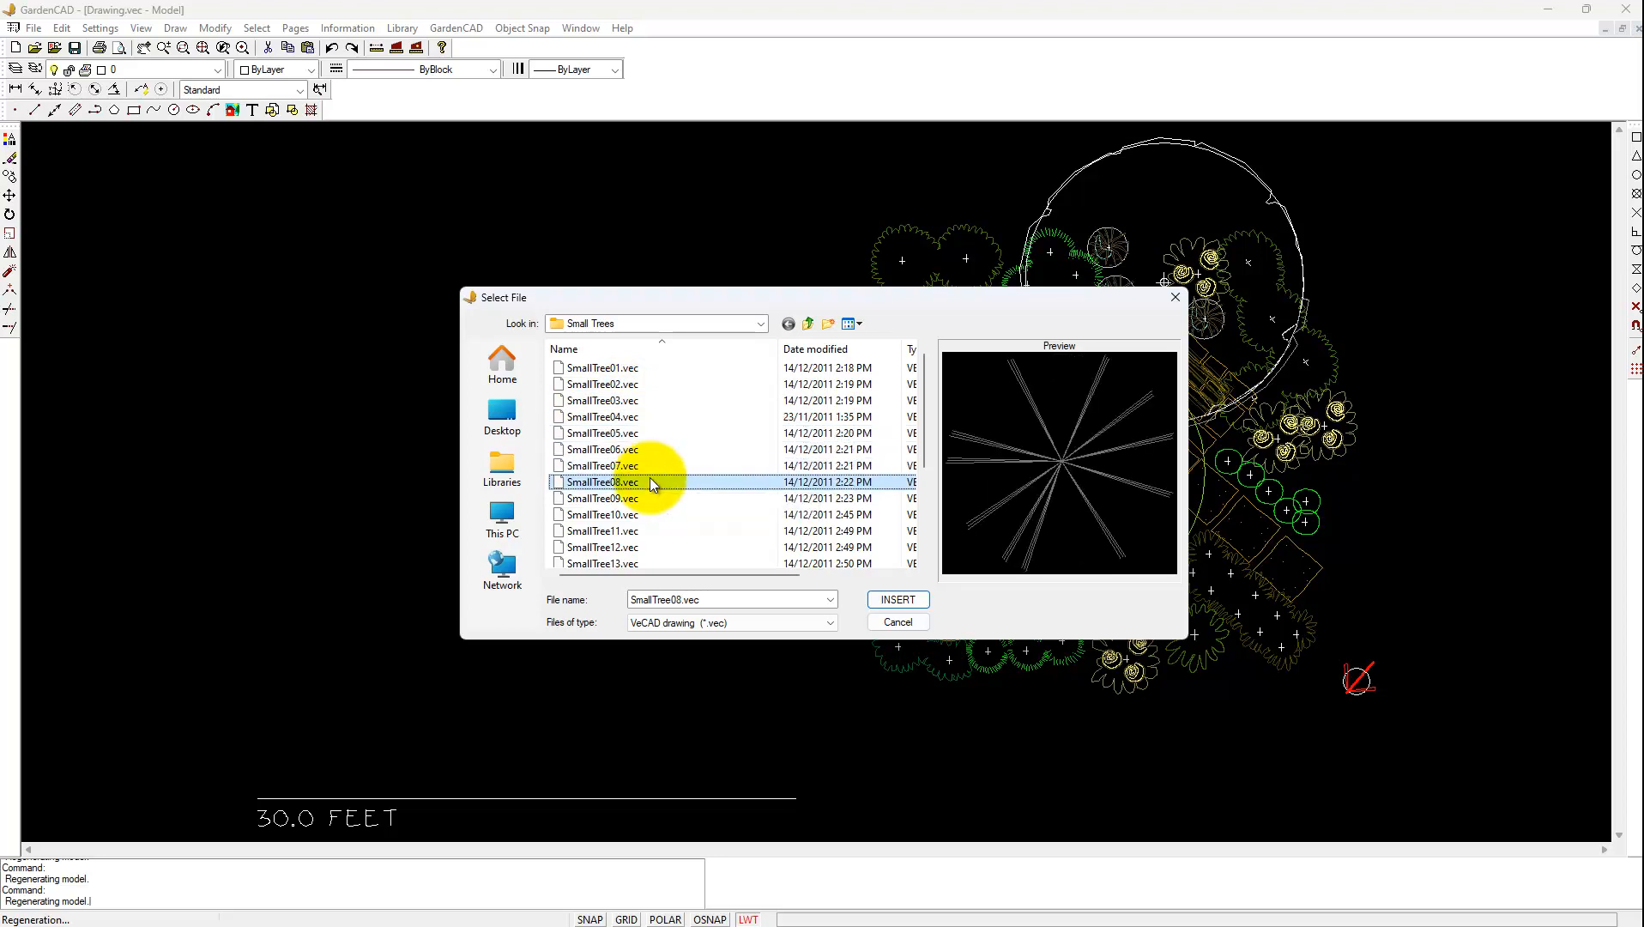
{"action": "key", "text": "Up"}
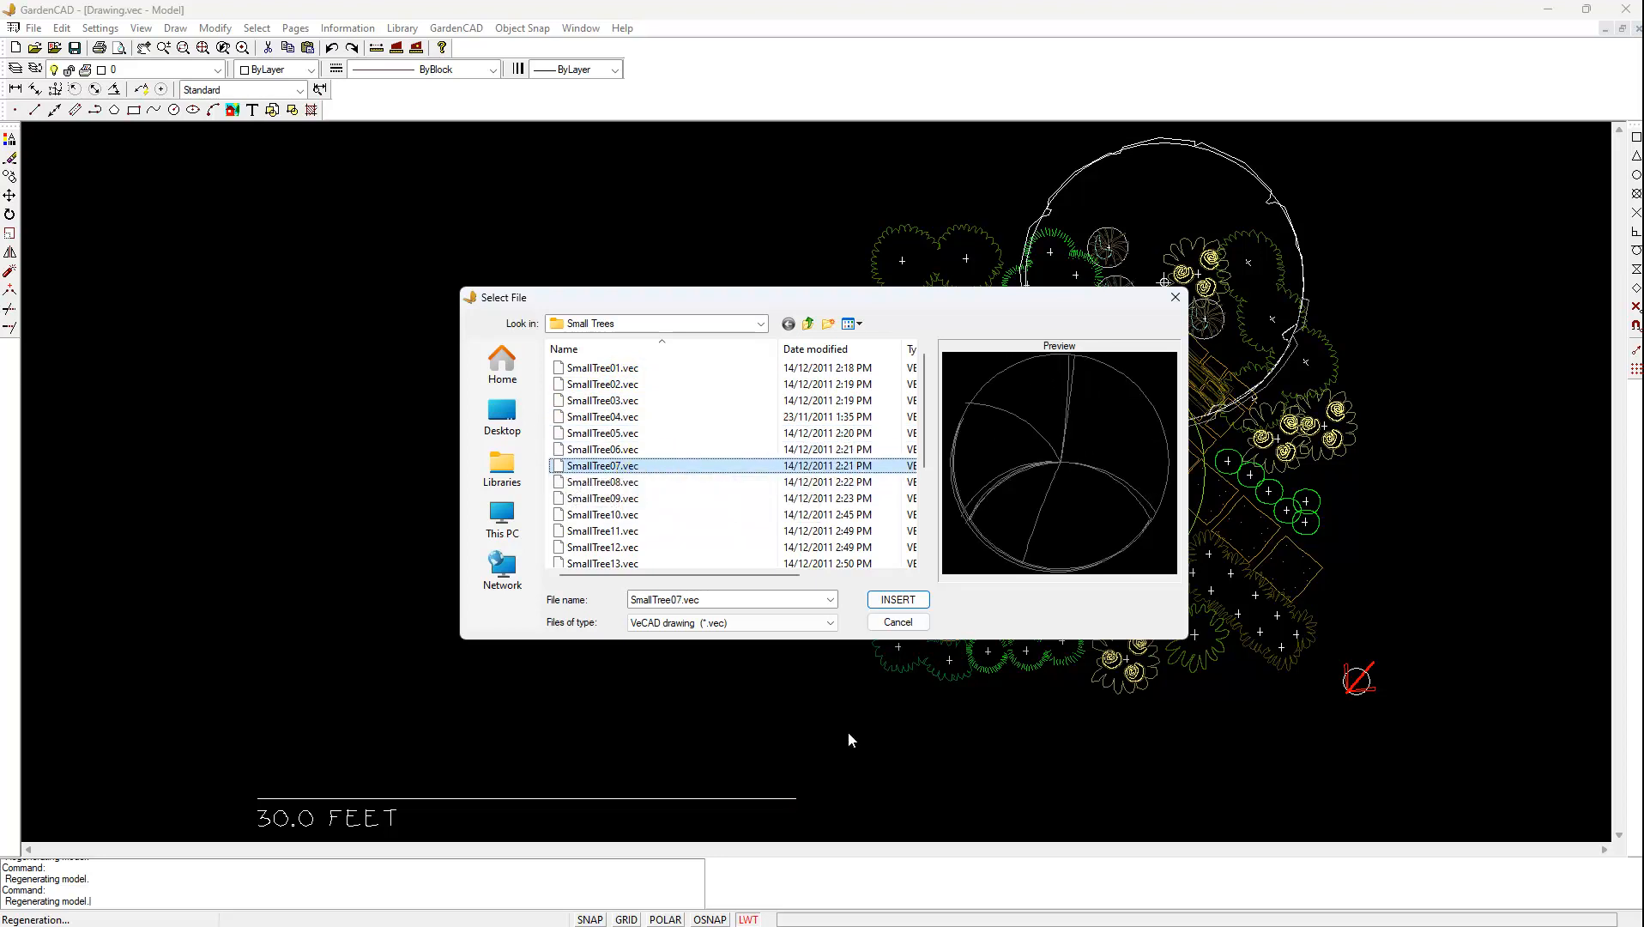
{"action": "left_click", "coordinate": [909, 599]}
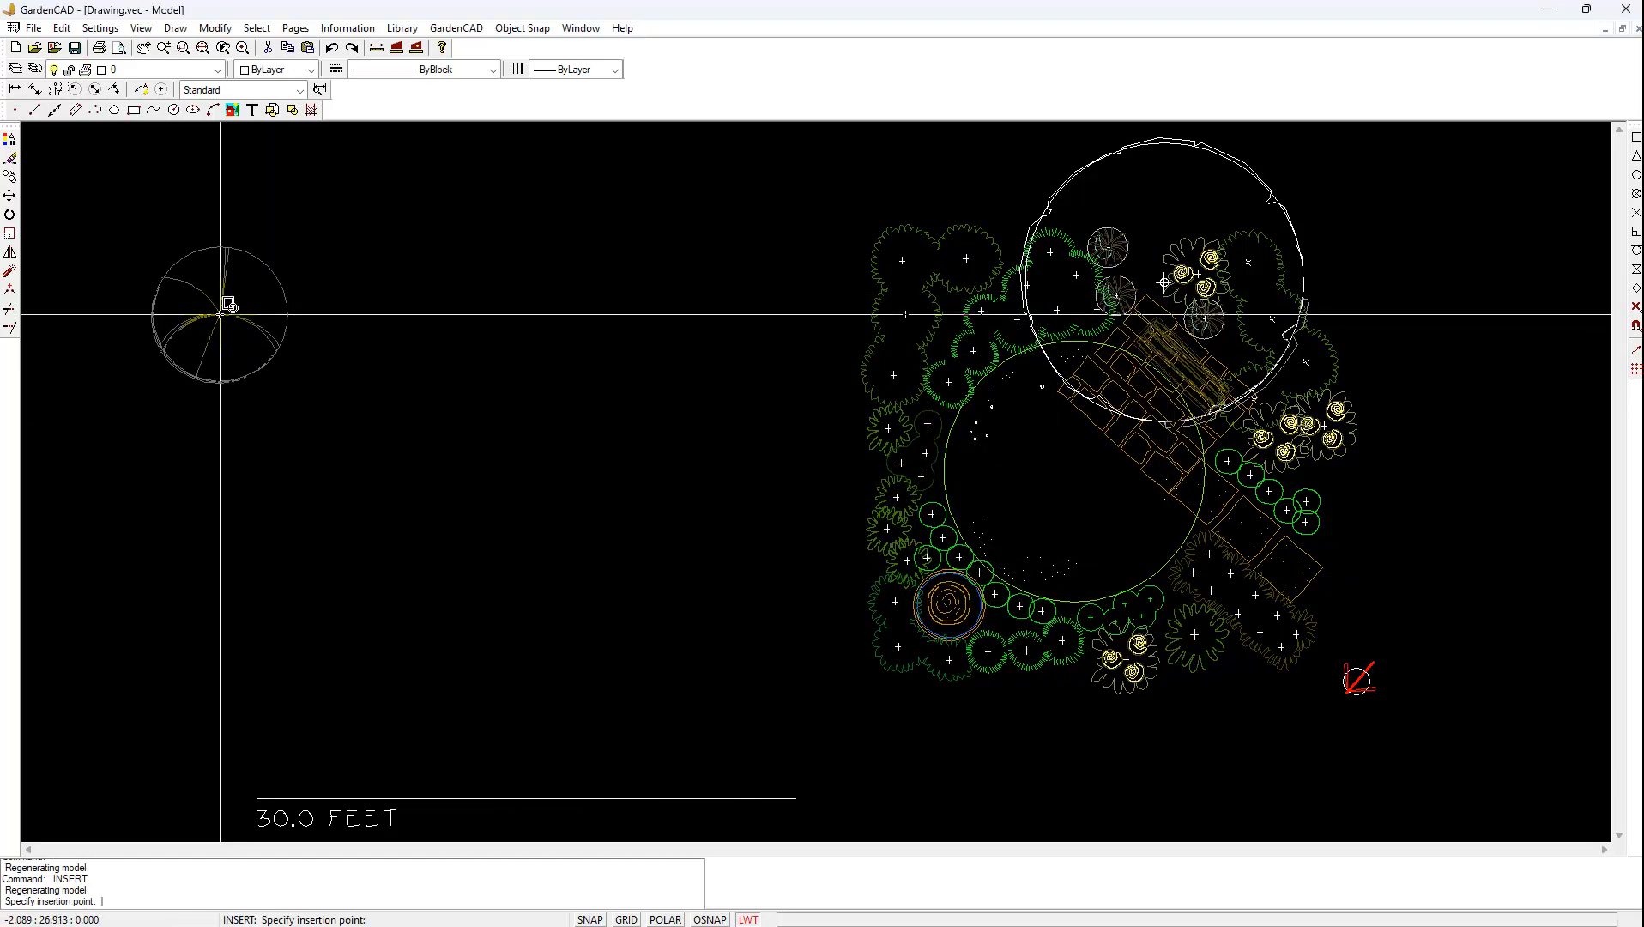
{"action": "left_click", "coordinate": [232, 327]}
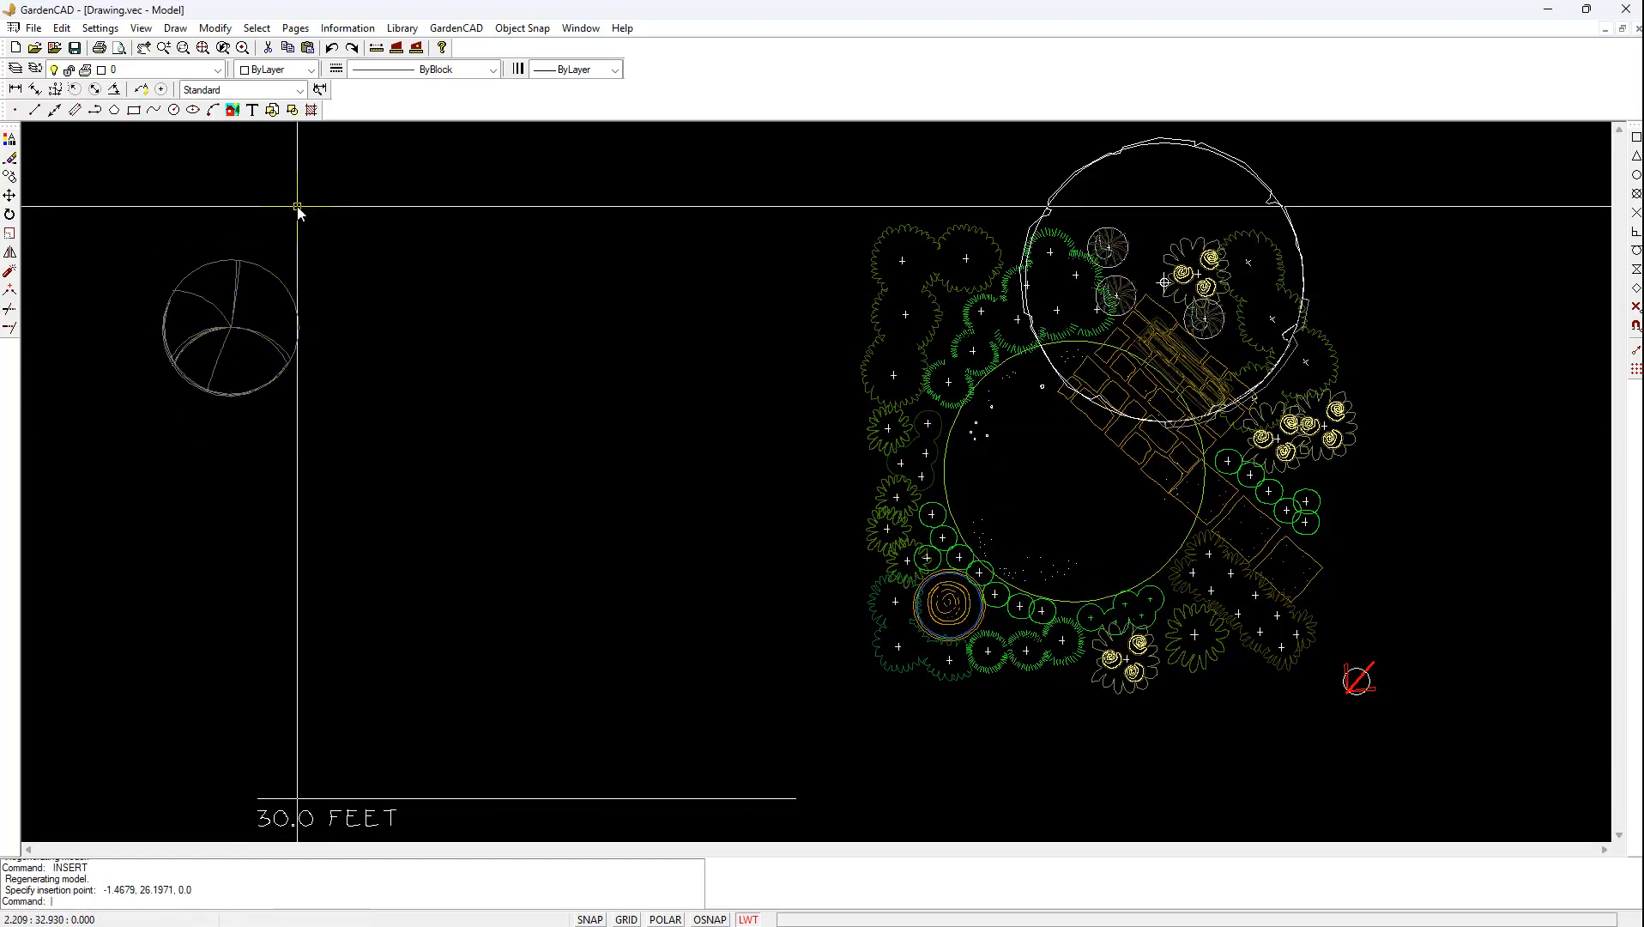
Measure the distance across the inserted tree symbol, from its lower-left edge to its upper-right edge.
{"action": "left_click", "coordinate": [376, 48]}
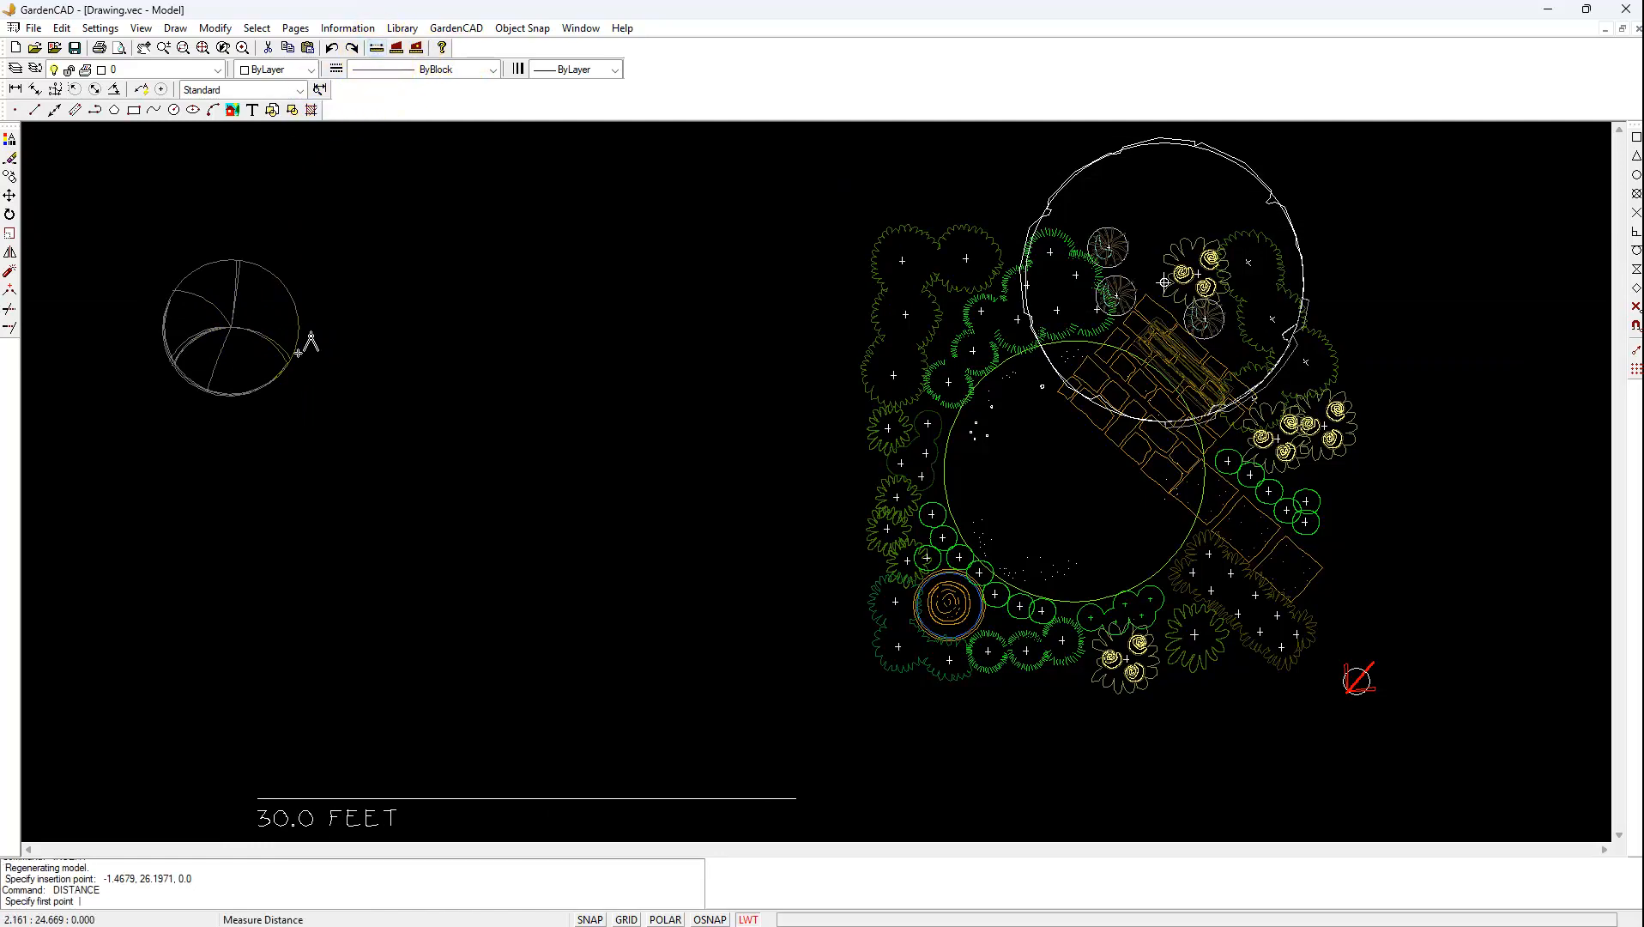
{"action": "left_click", "coordinate": [194, 385]}
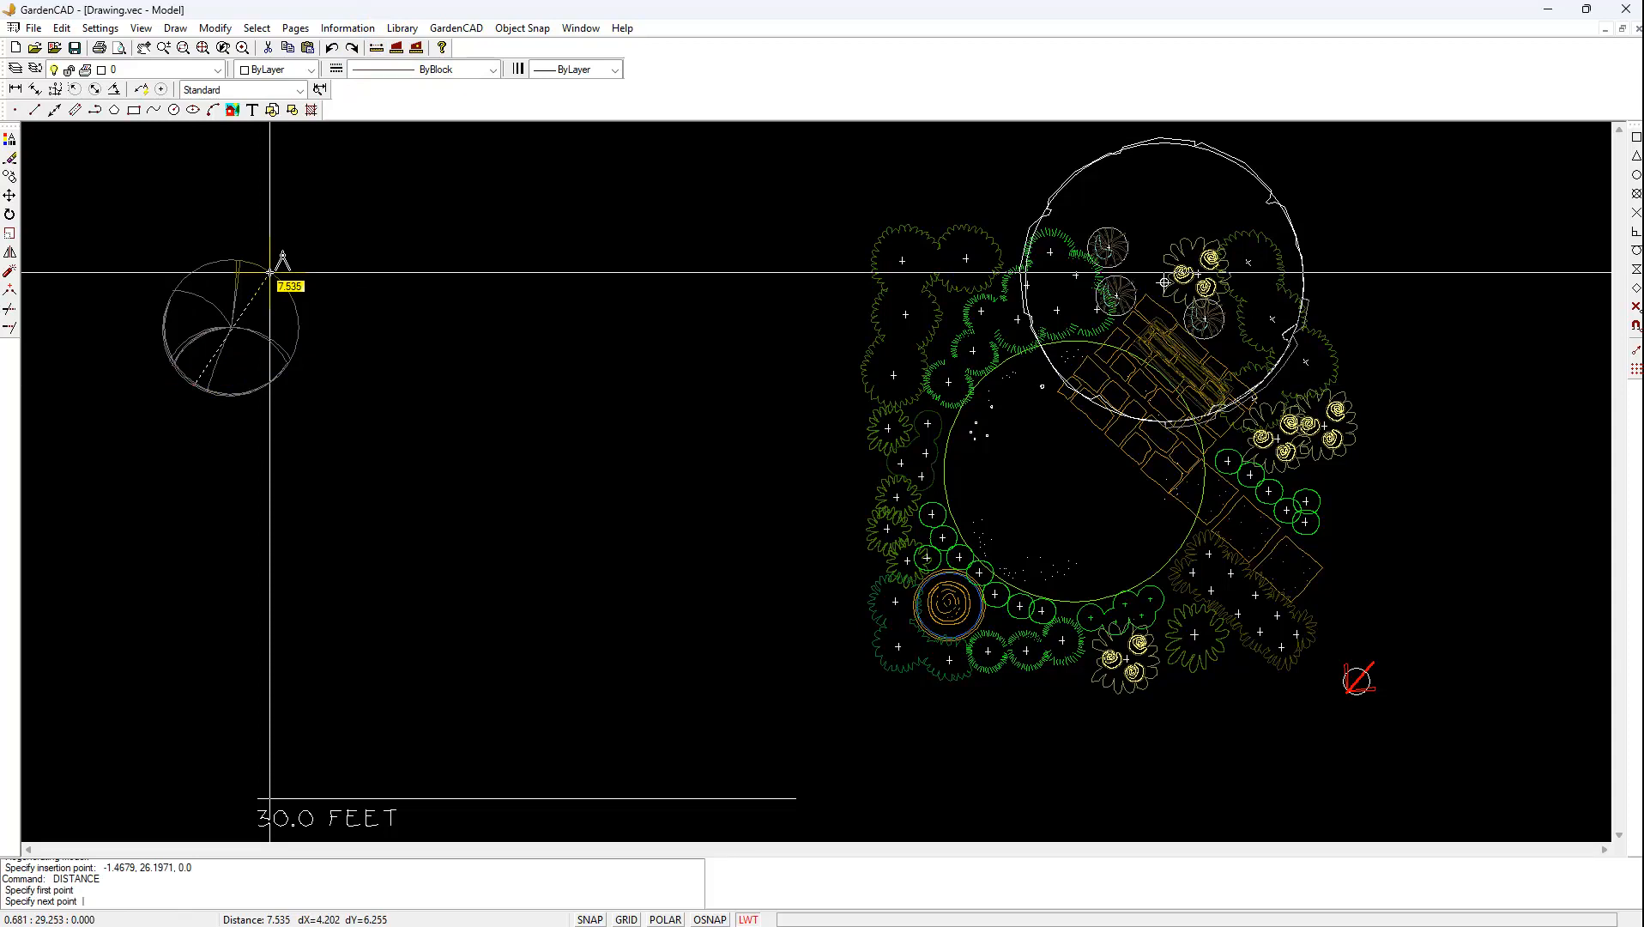
{"action": "left_click", "coordinate": [270, 272]}
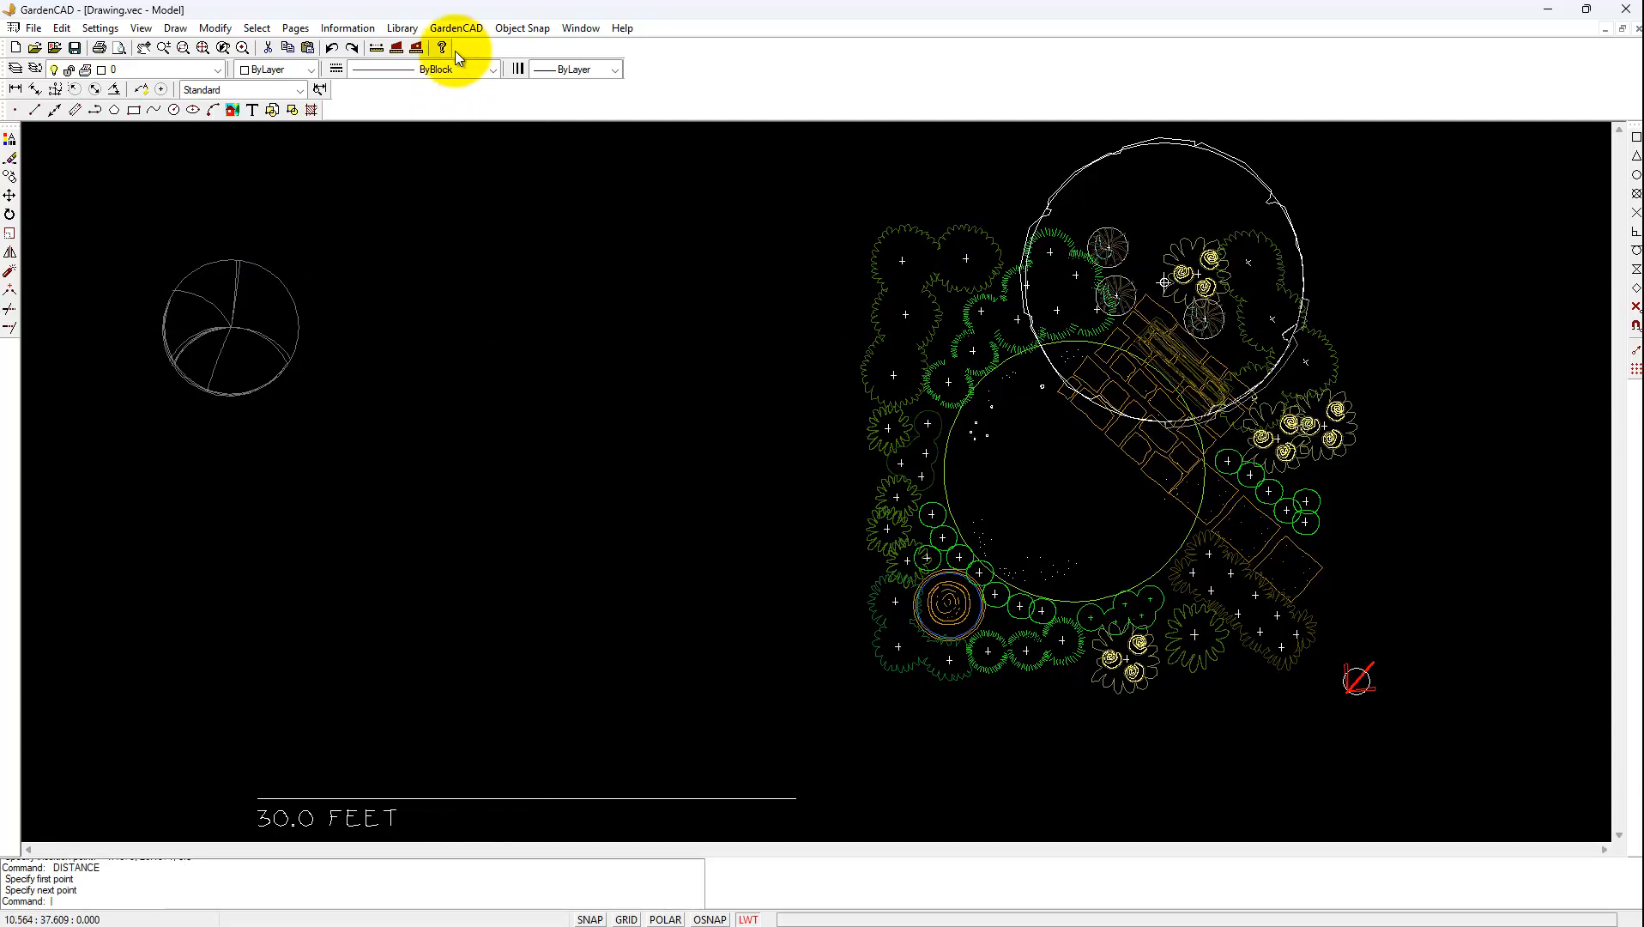
Insert the 1-20scale.vec scale bar from the Scale Bars folder of the general details library, just below the garden plan.
{"action": "left_click", "coordinate": [403, 31]}
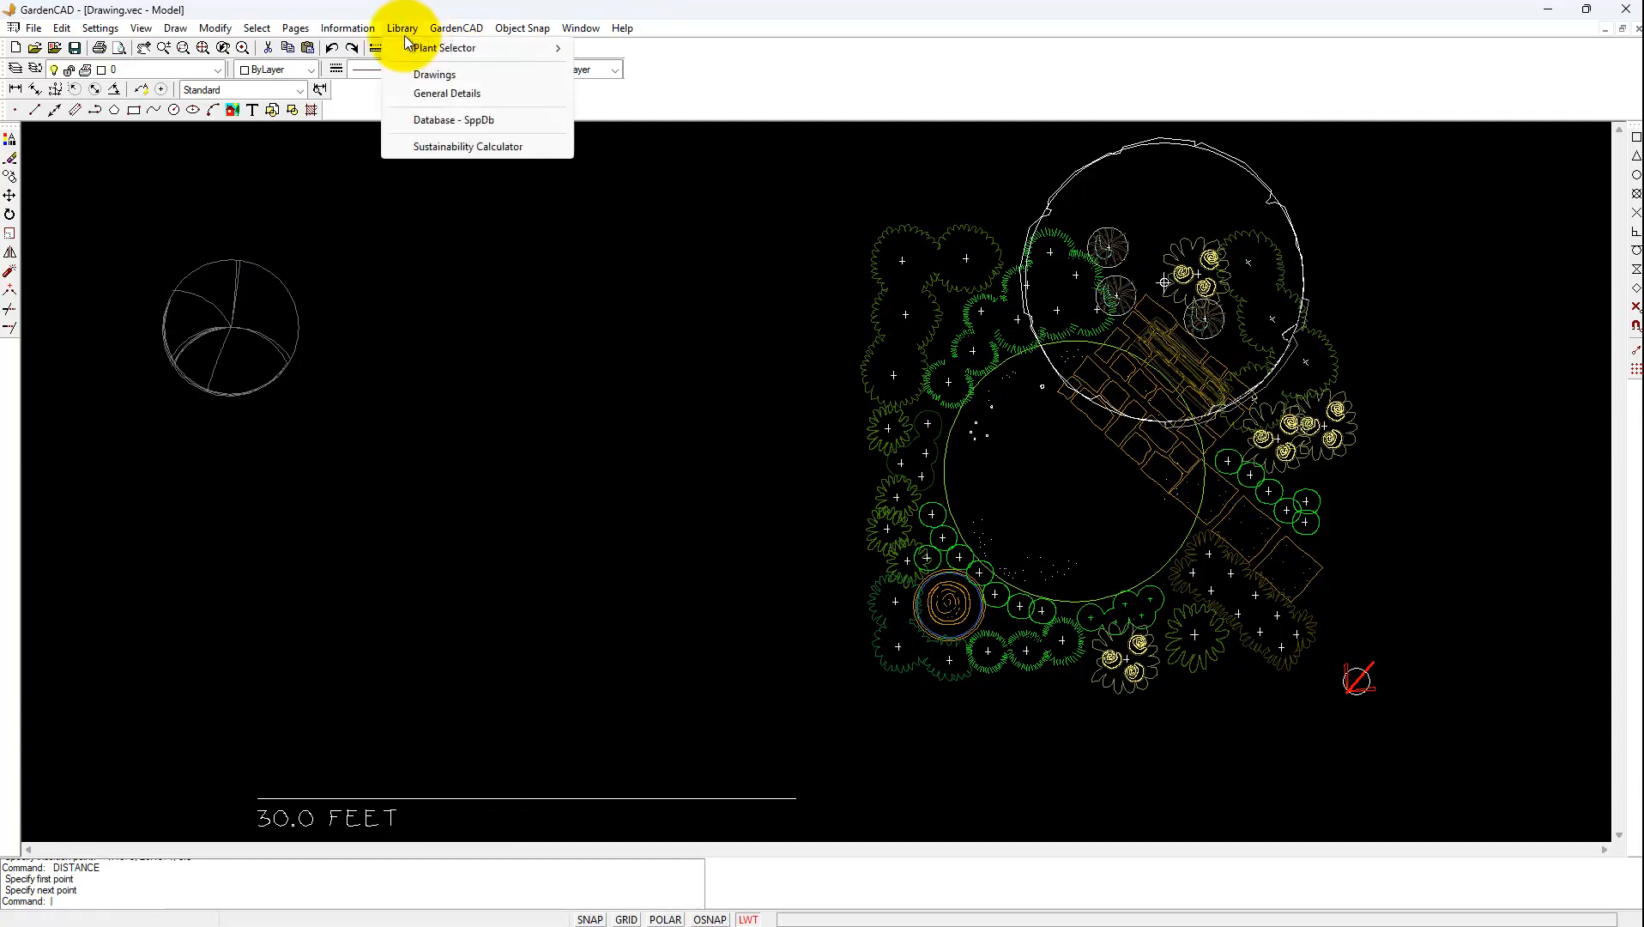
{"action": "mouse_move", "coordinate": [442, 47]}
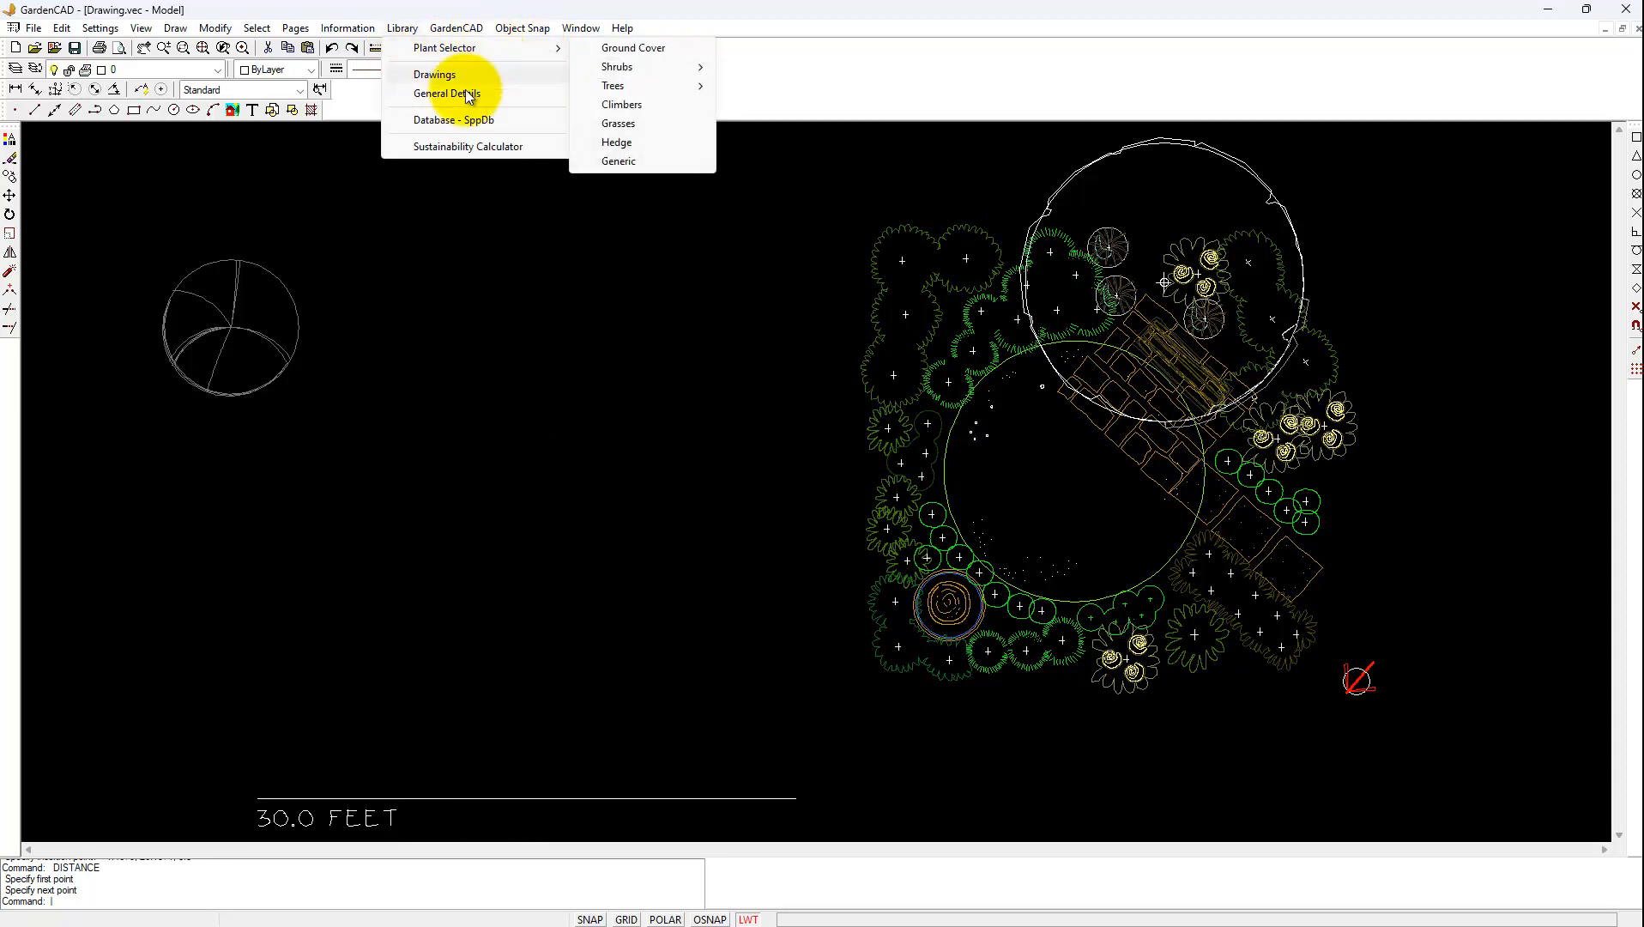
{"action": "left_click", "coordinate": [444, 96]}
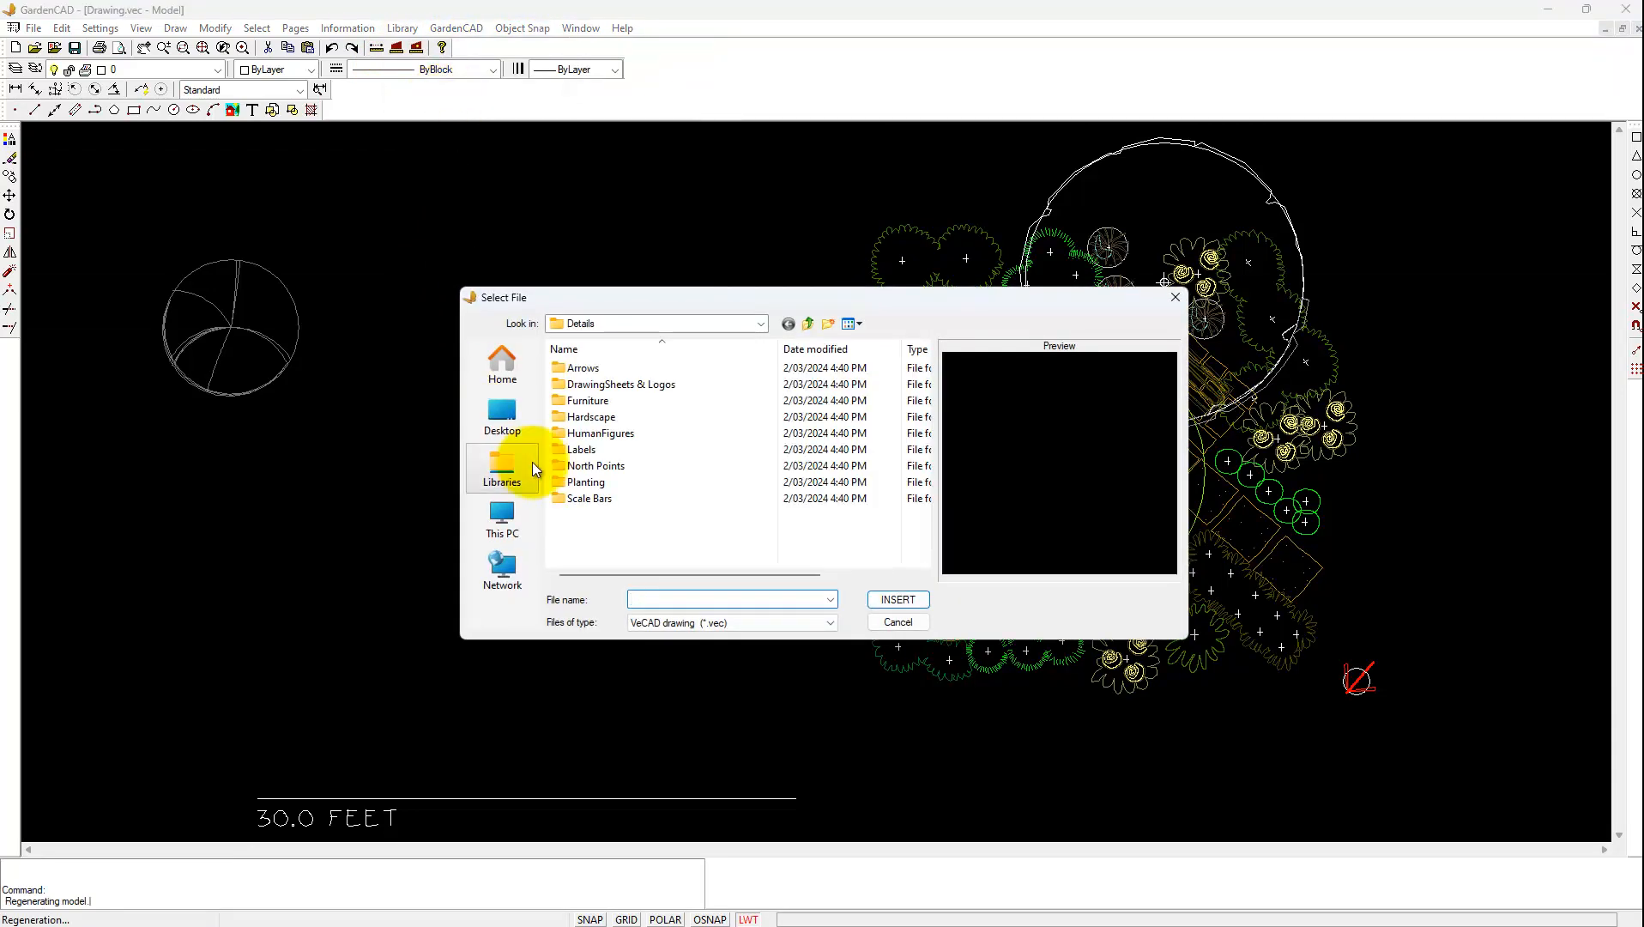
{"action": "double_click", "coordinate": [560, 501]}
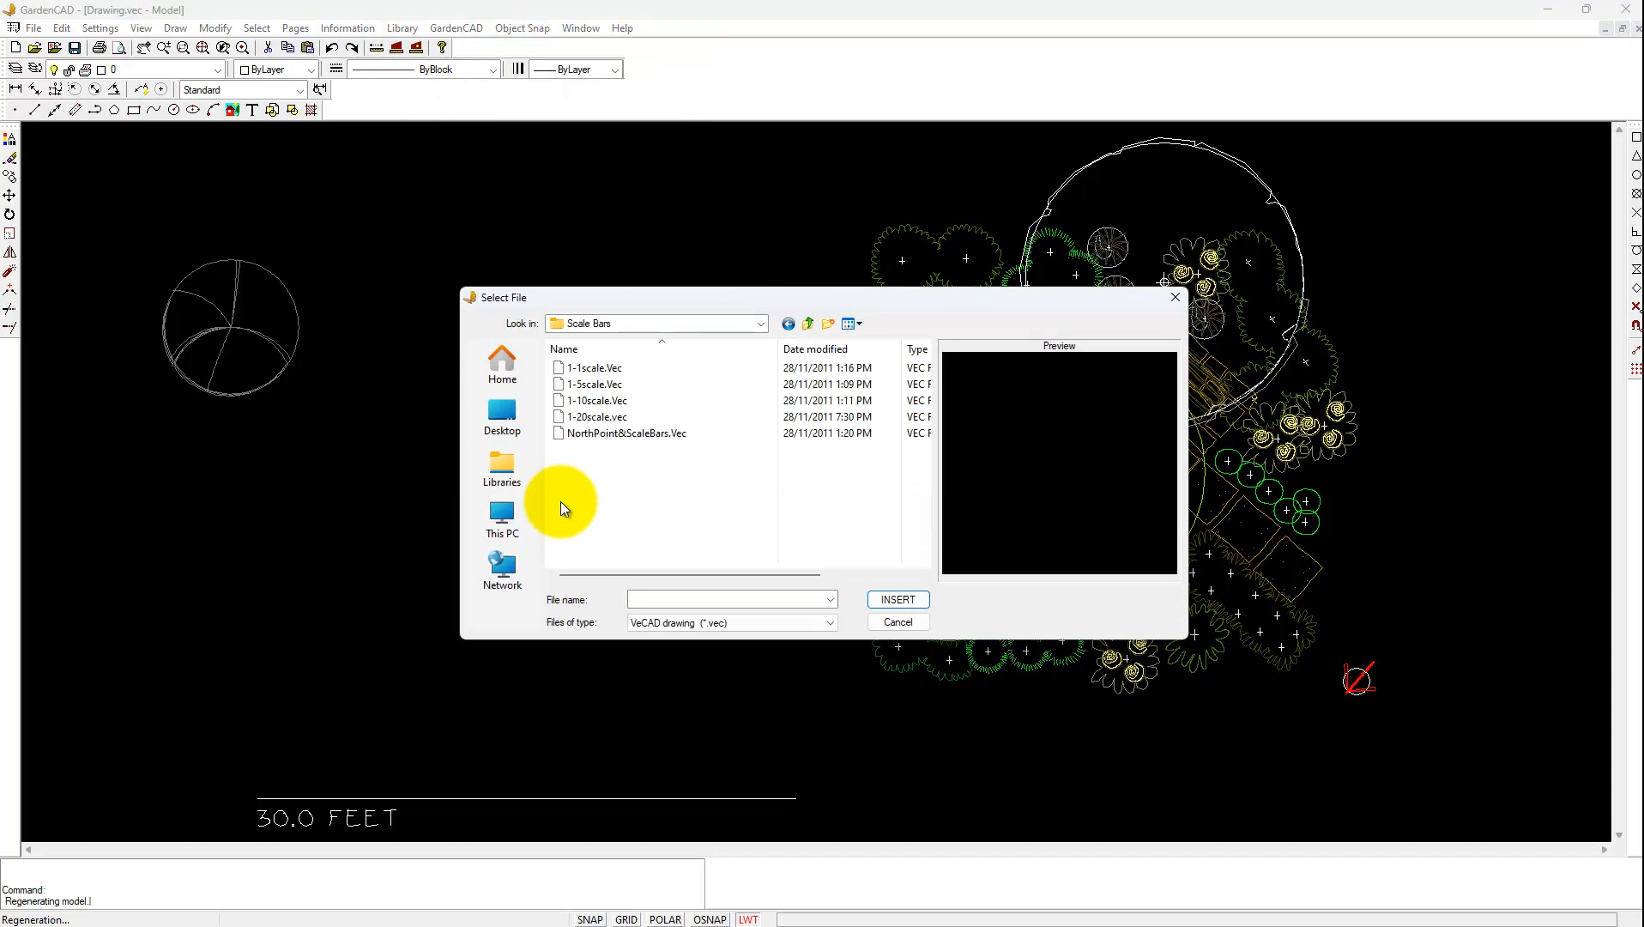
{"action": "left_click", "coordinate": [595, 420]}
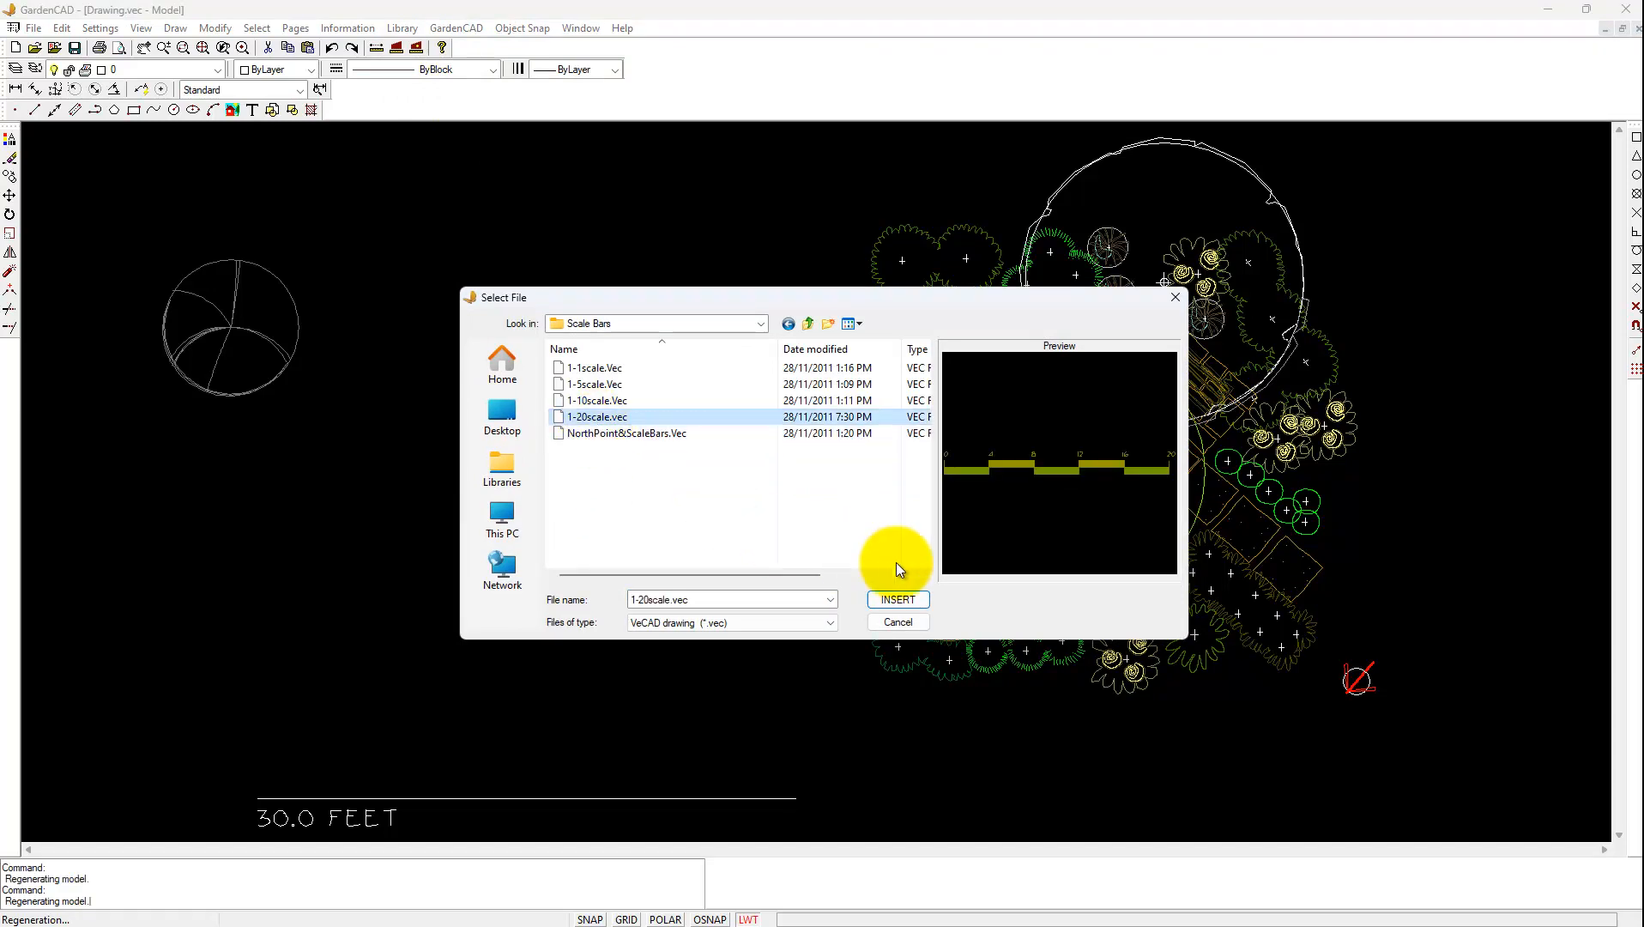
{"action": "left_click", "coordinate": [897, 599]}
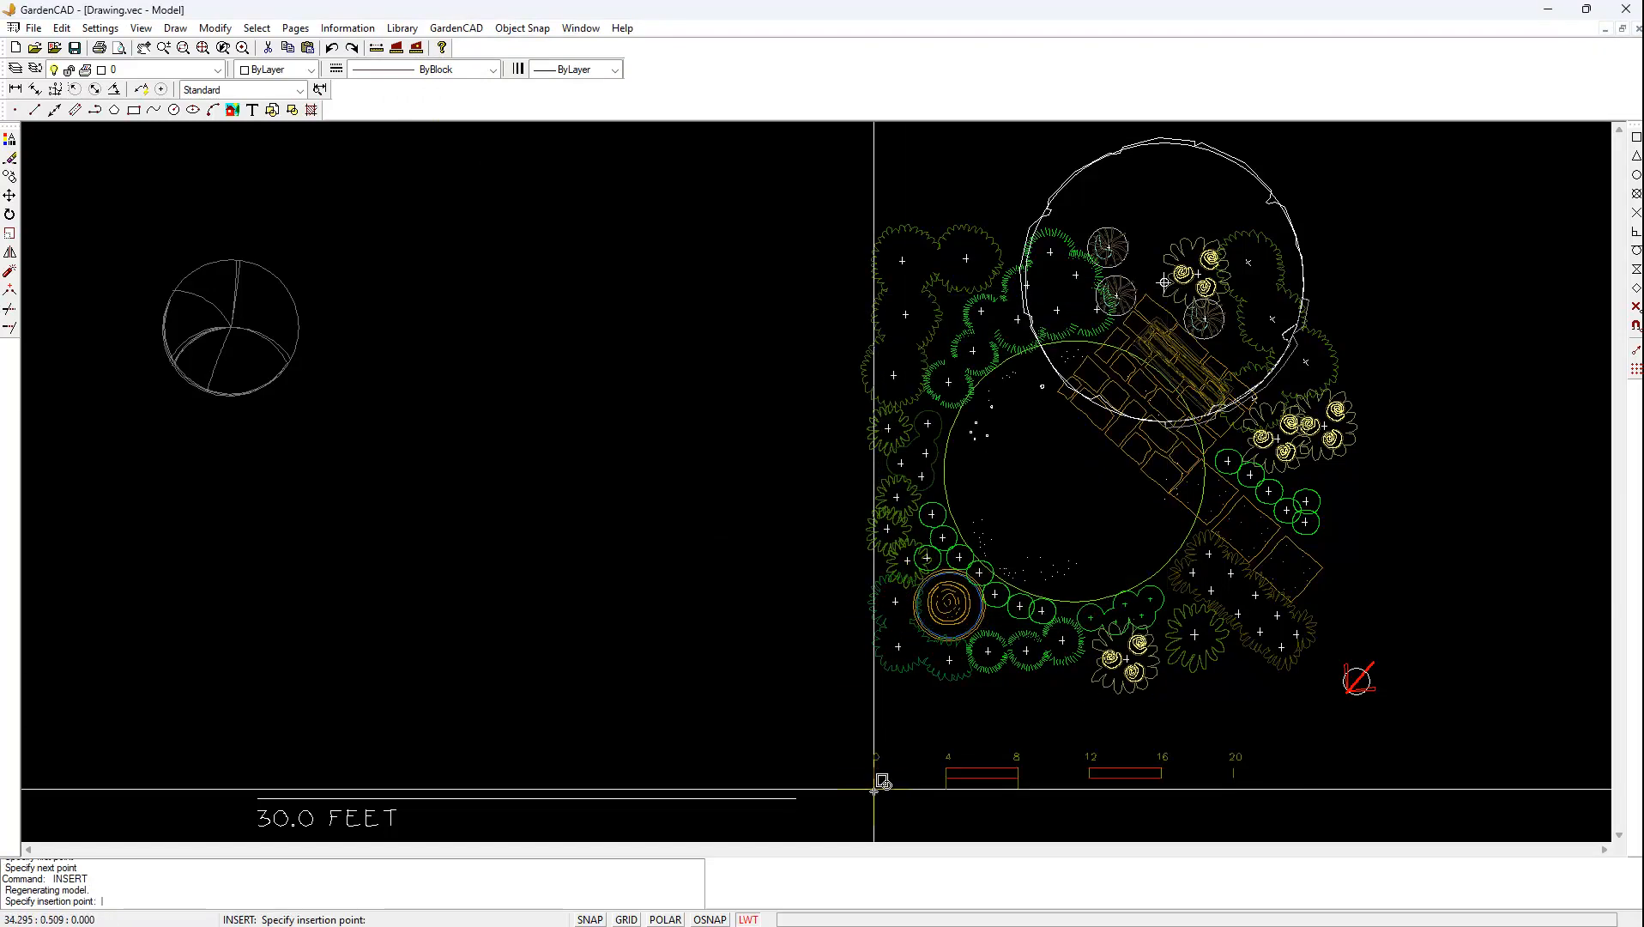
{"action": "left_click", "coordinate": [851, 806]}
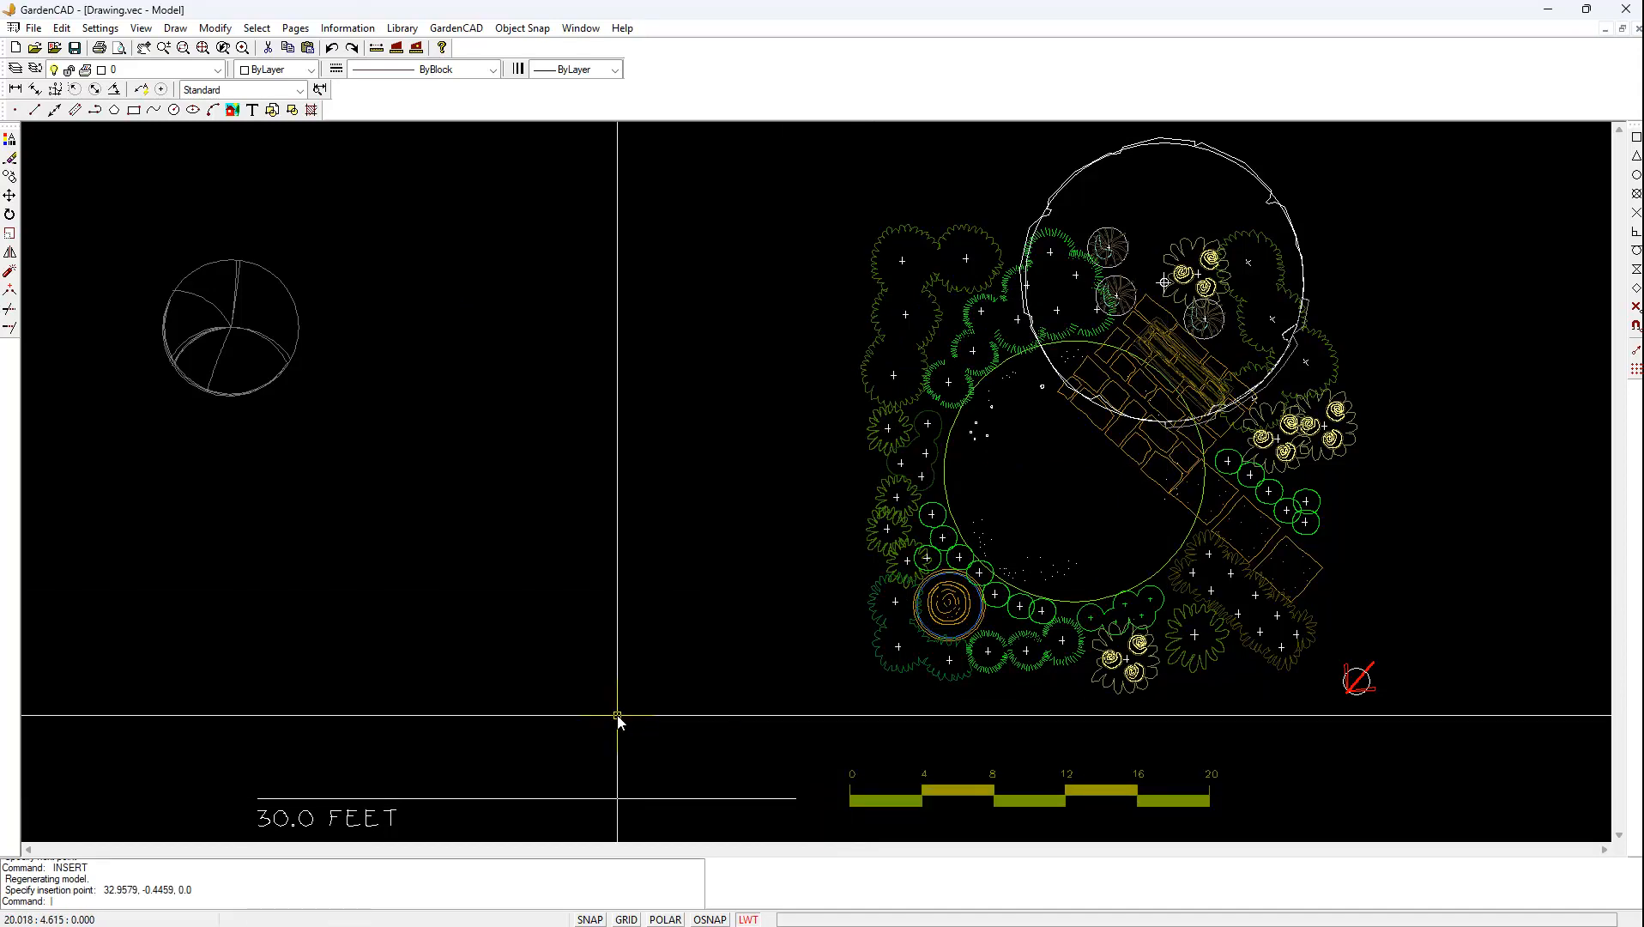
Erase the 30.0 FEET reference line together with its text label.
{"action": "left_click", "coordinate": [504, 839]}
{"action": "left_click", "coordinate": [367, 785]}
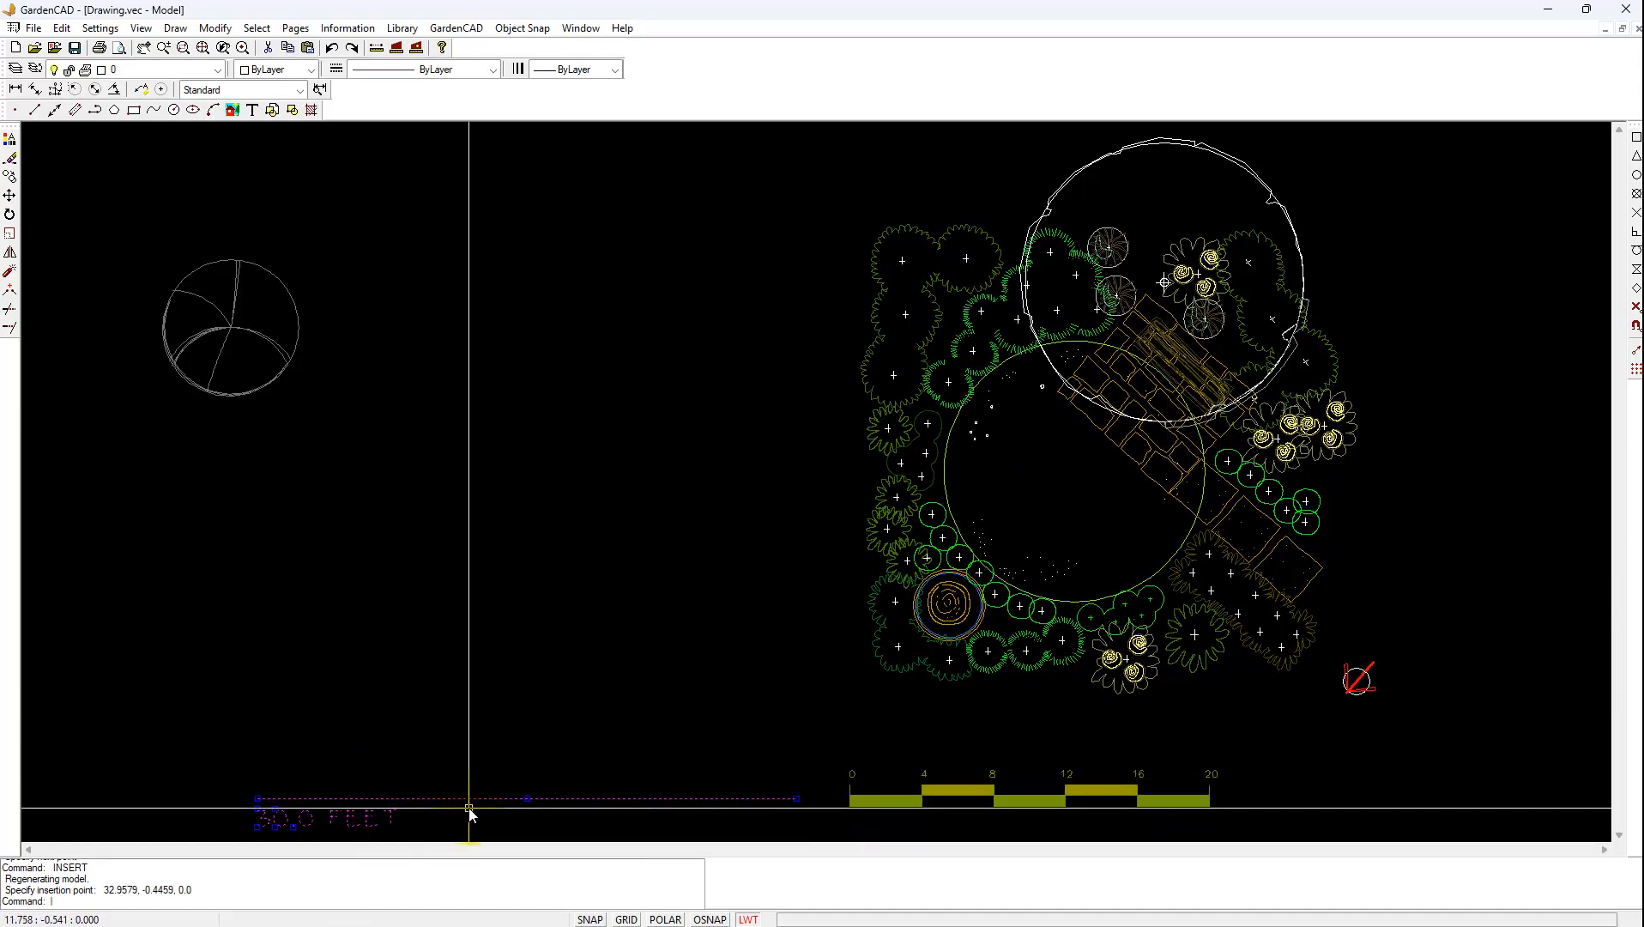
{"action": "key", "text": "Delete"}
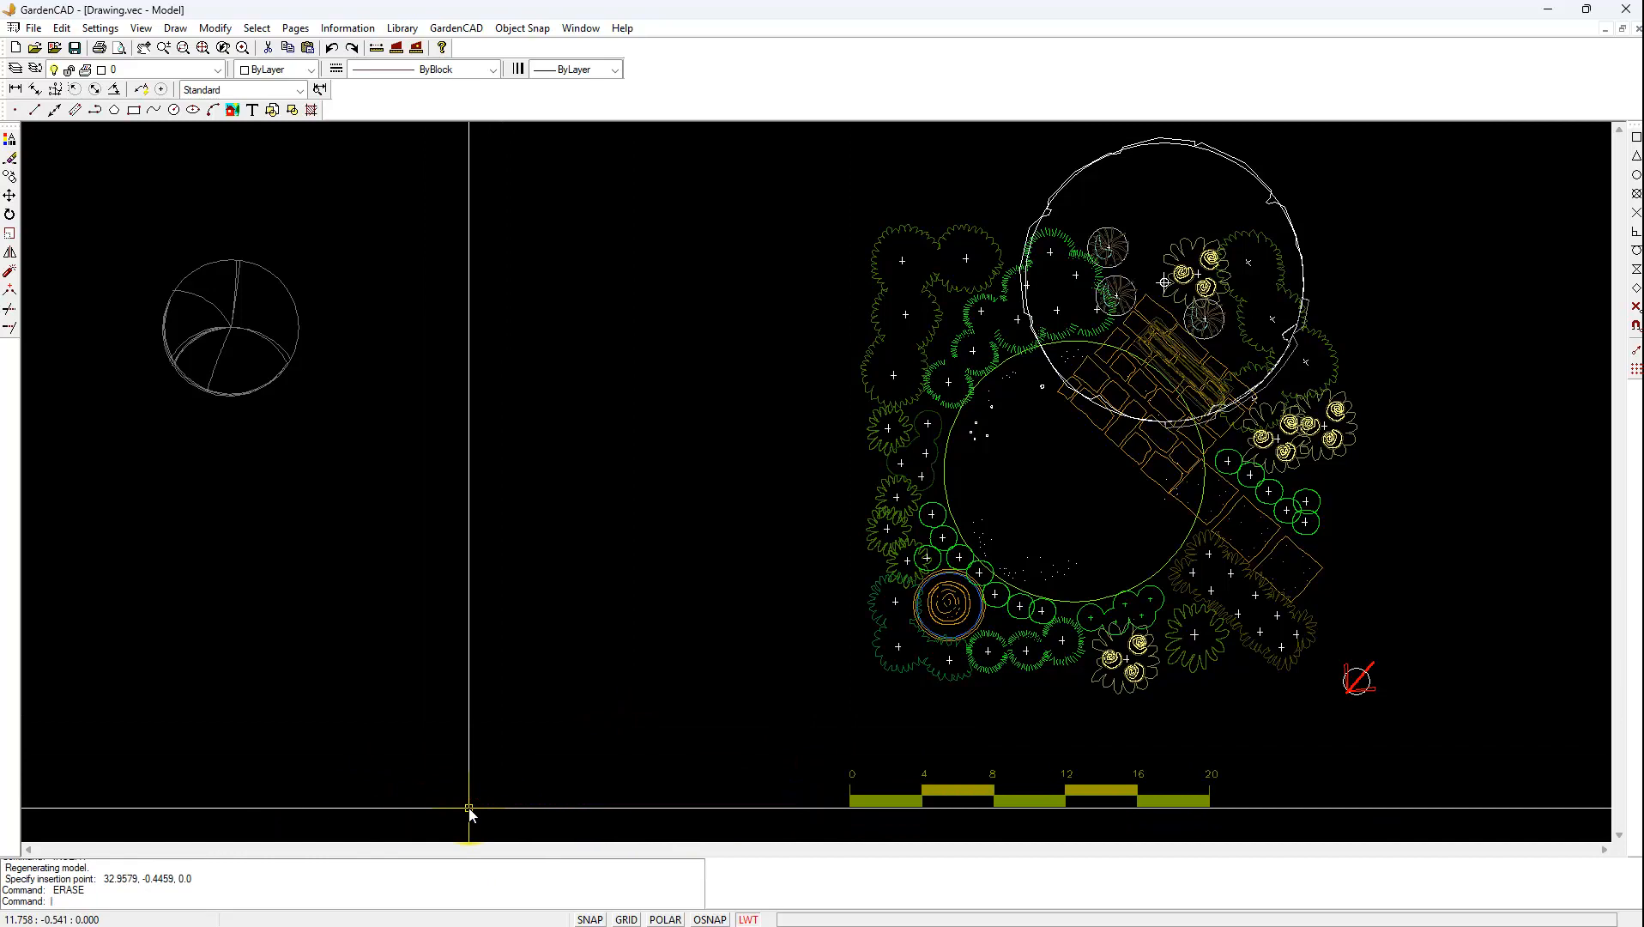
Move the scale bar from below the garden plan to the empty area beneath the inserted tree symbol.
{"action": "left_click", "coordinate": [897, 805]}
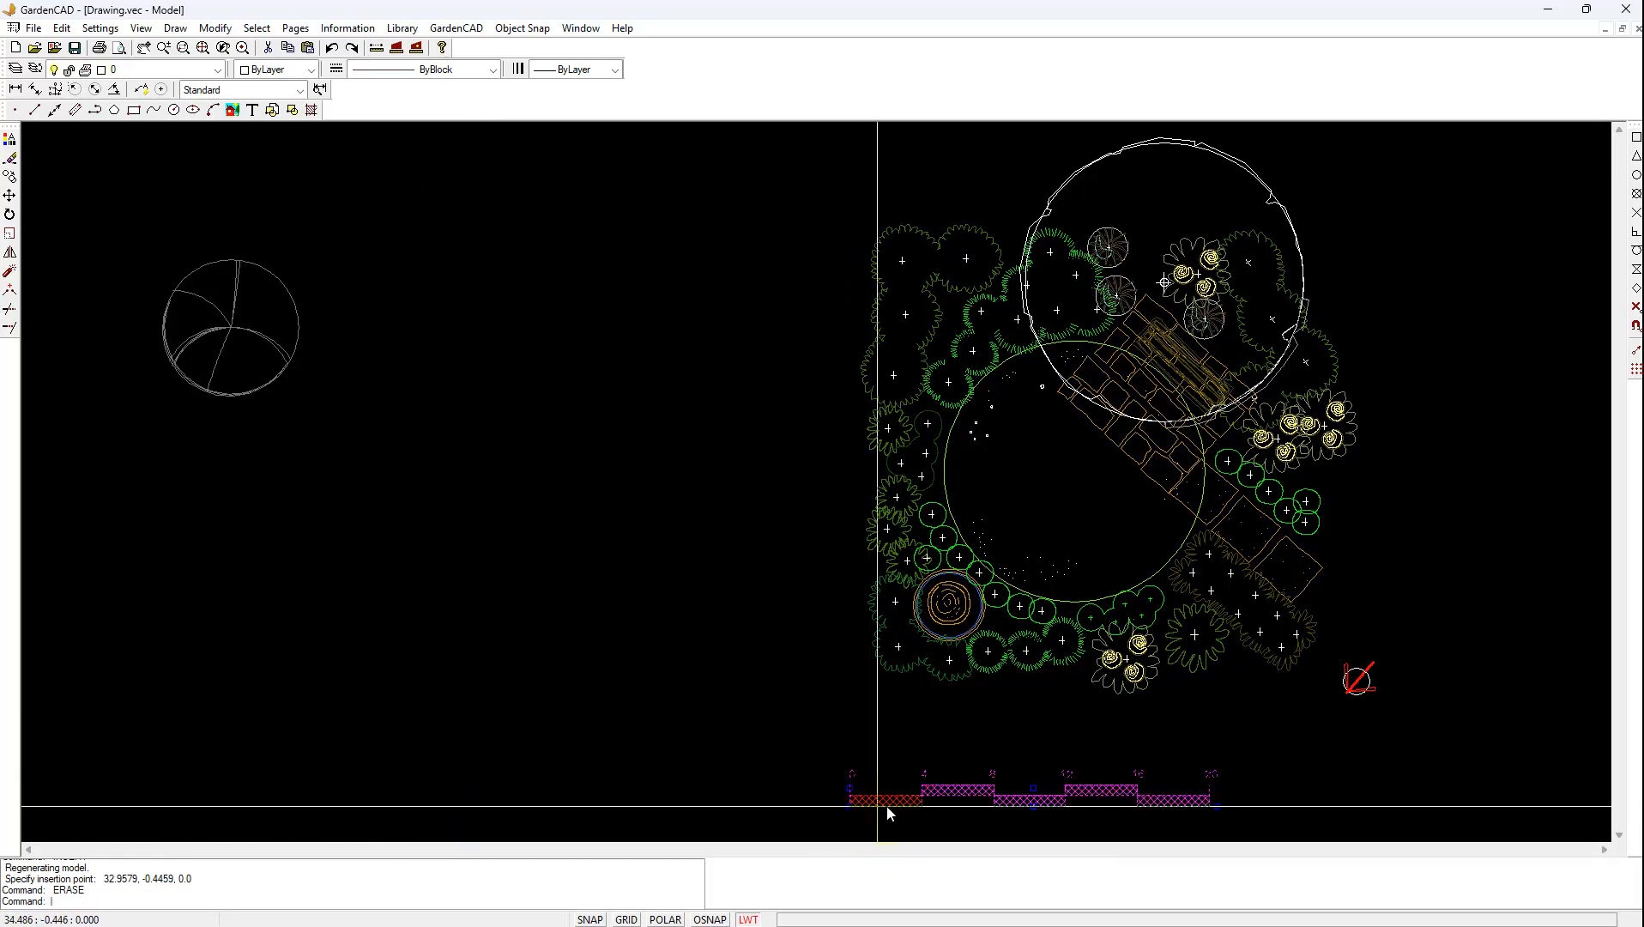
{"action": "right_click", "coordinate": [887, 802]}
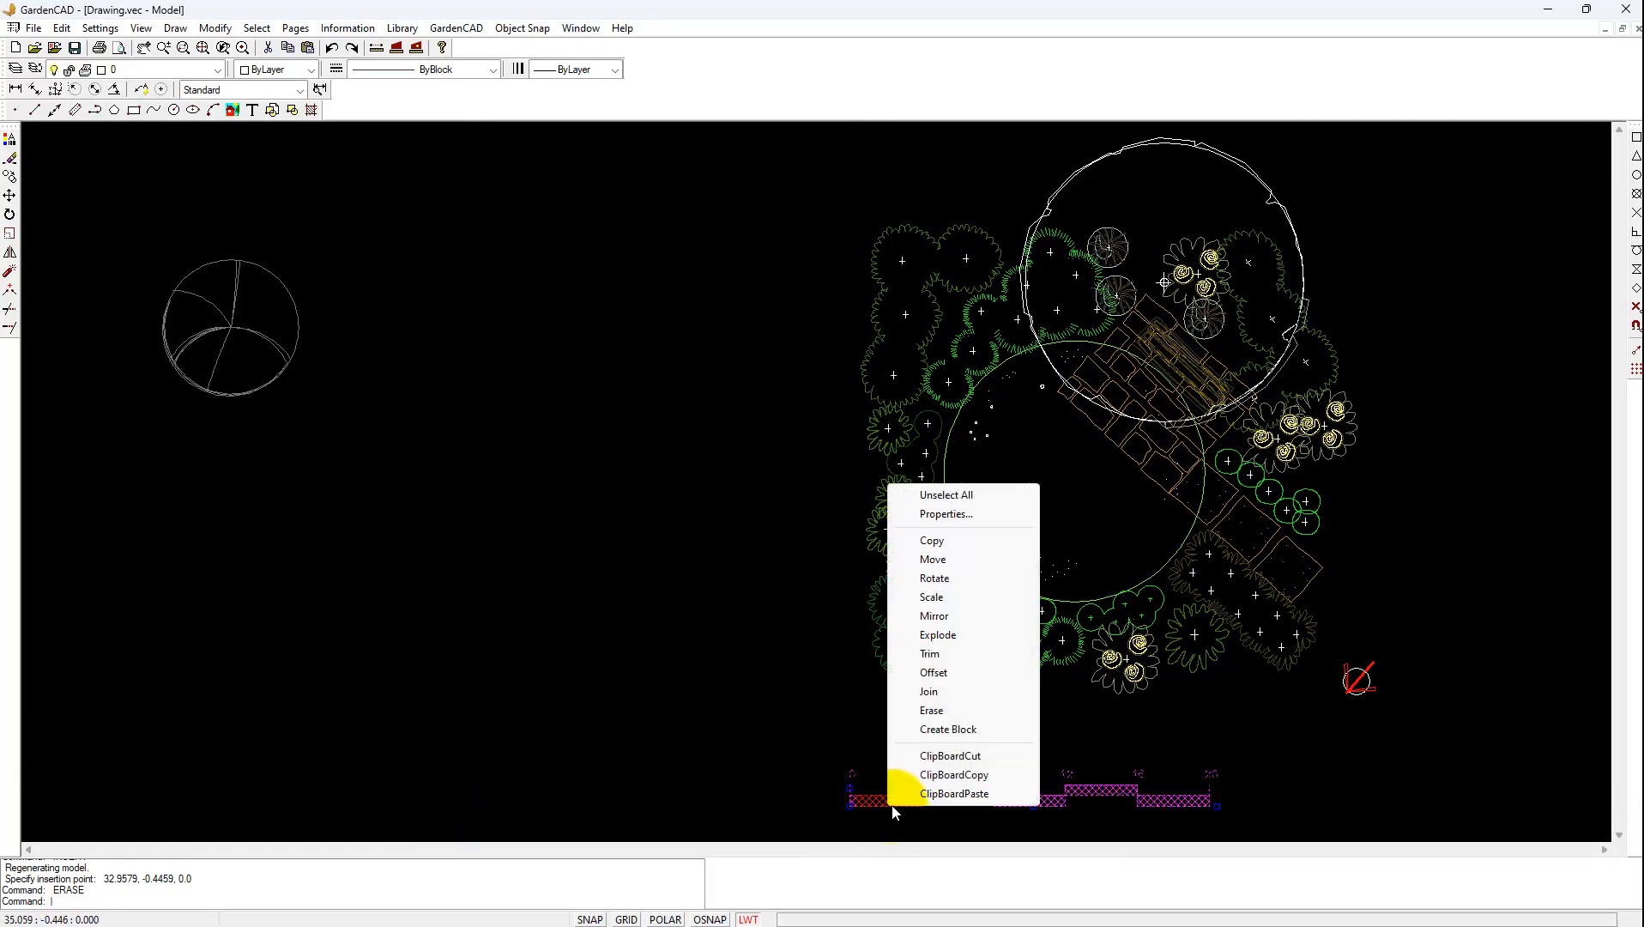
{"action": "left_click", "coordinate": [948, 559]}
{"action": "left_click", "coordinate": [967, 813]}
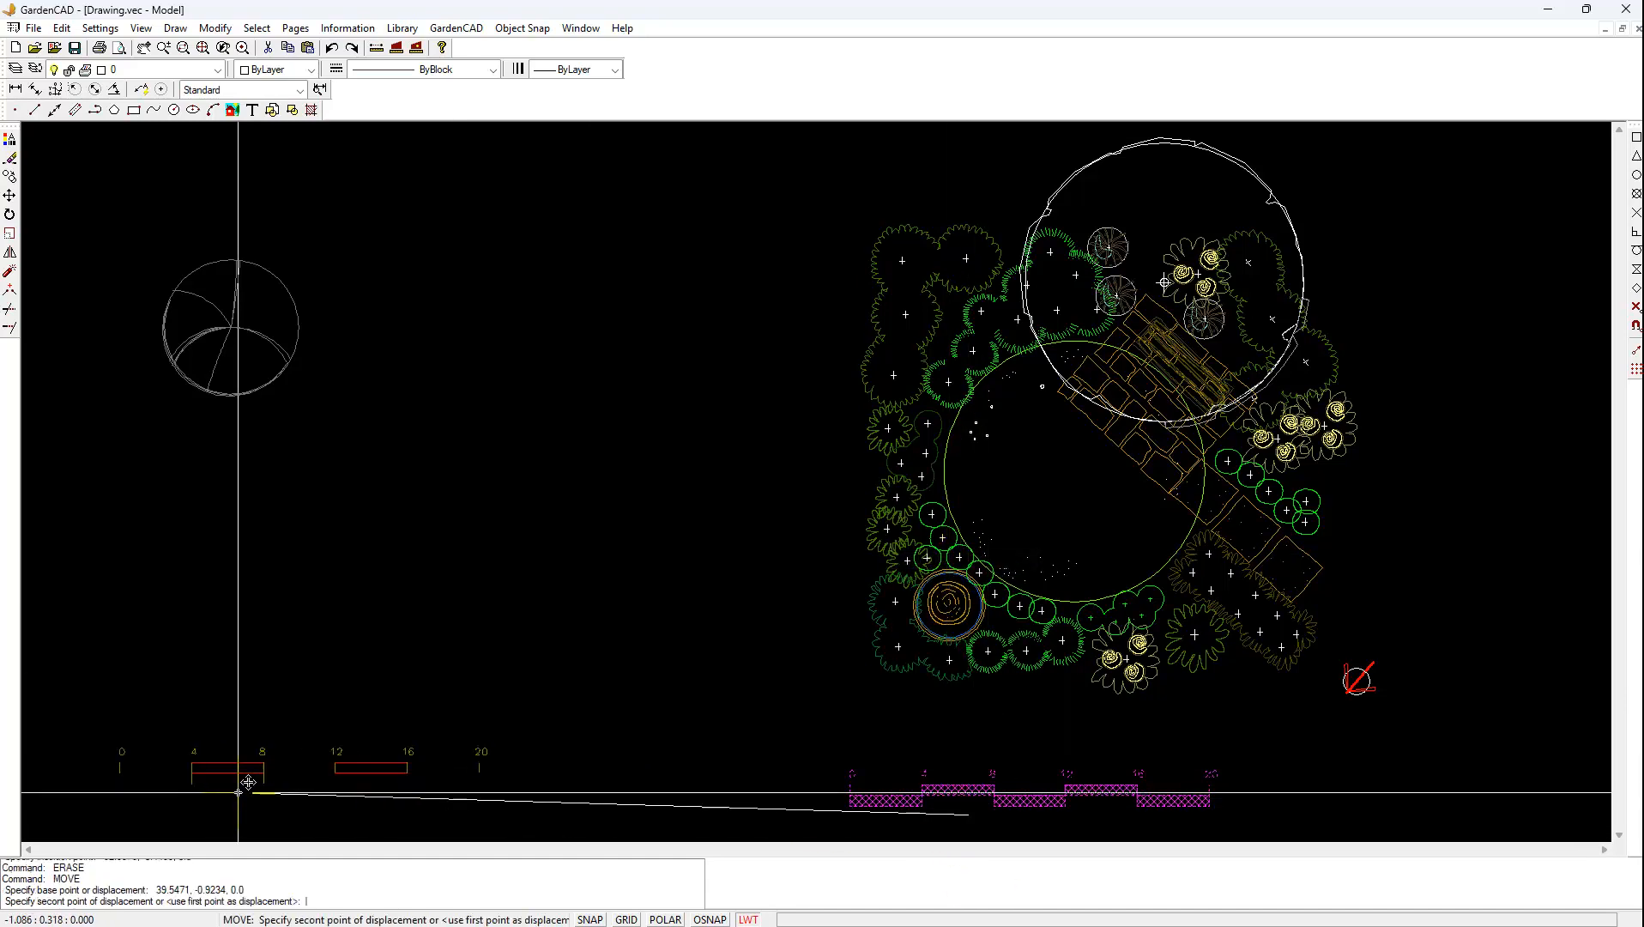
{"action": "left_click", "coordinate": [252, 782]}
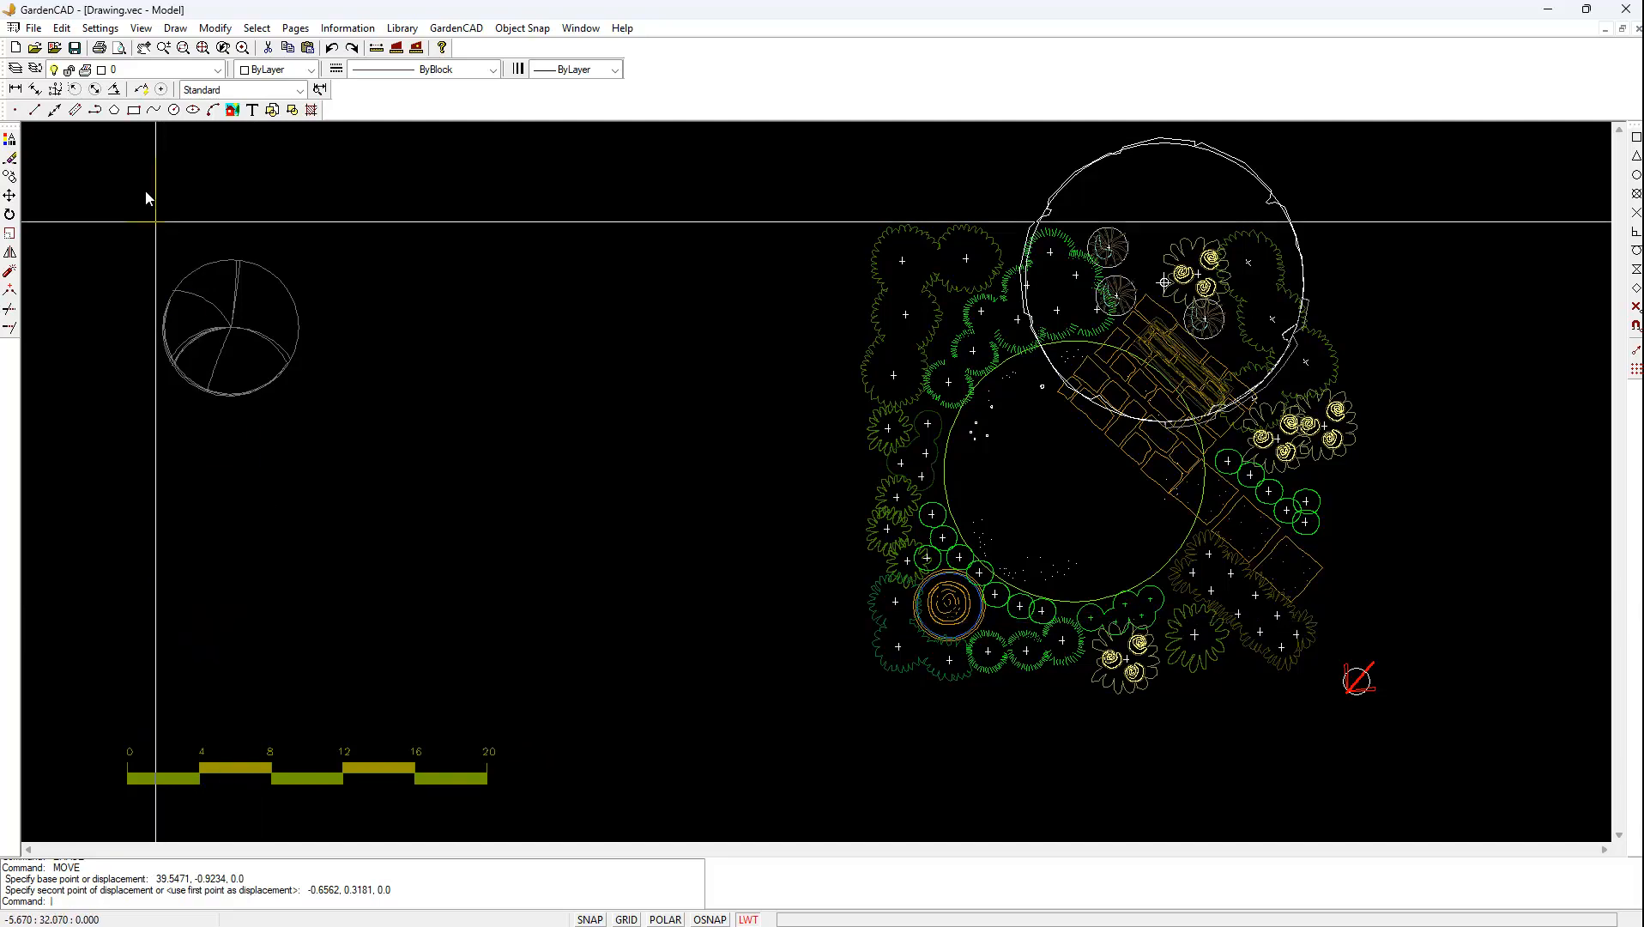
Draw connected lines starting just above the scale bar, 20 long horizontally to the right and 15 long vertically upward, with polar tracking on.
{"action": "left_click", "coordinate": [179, 28]}
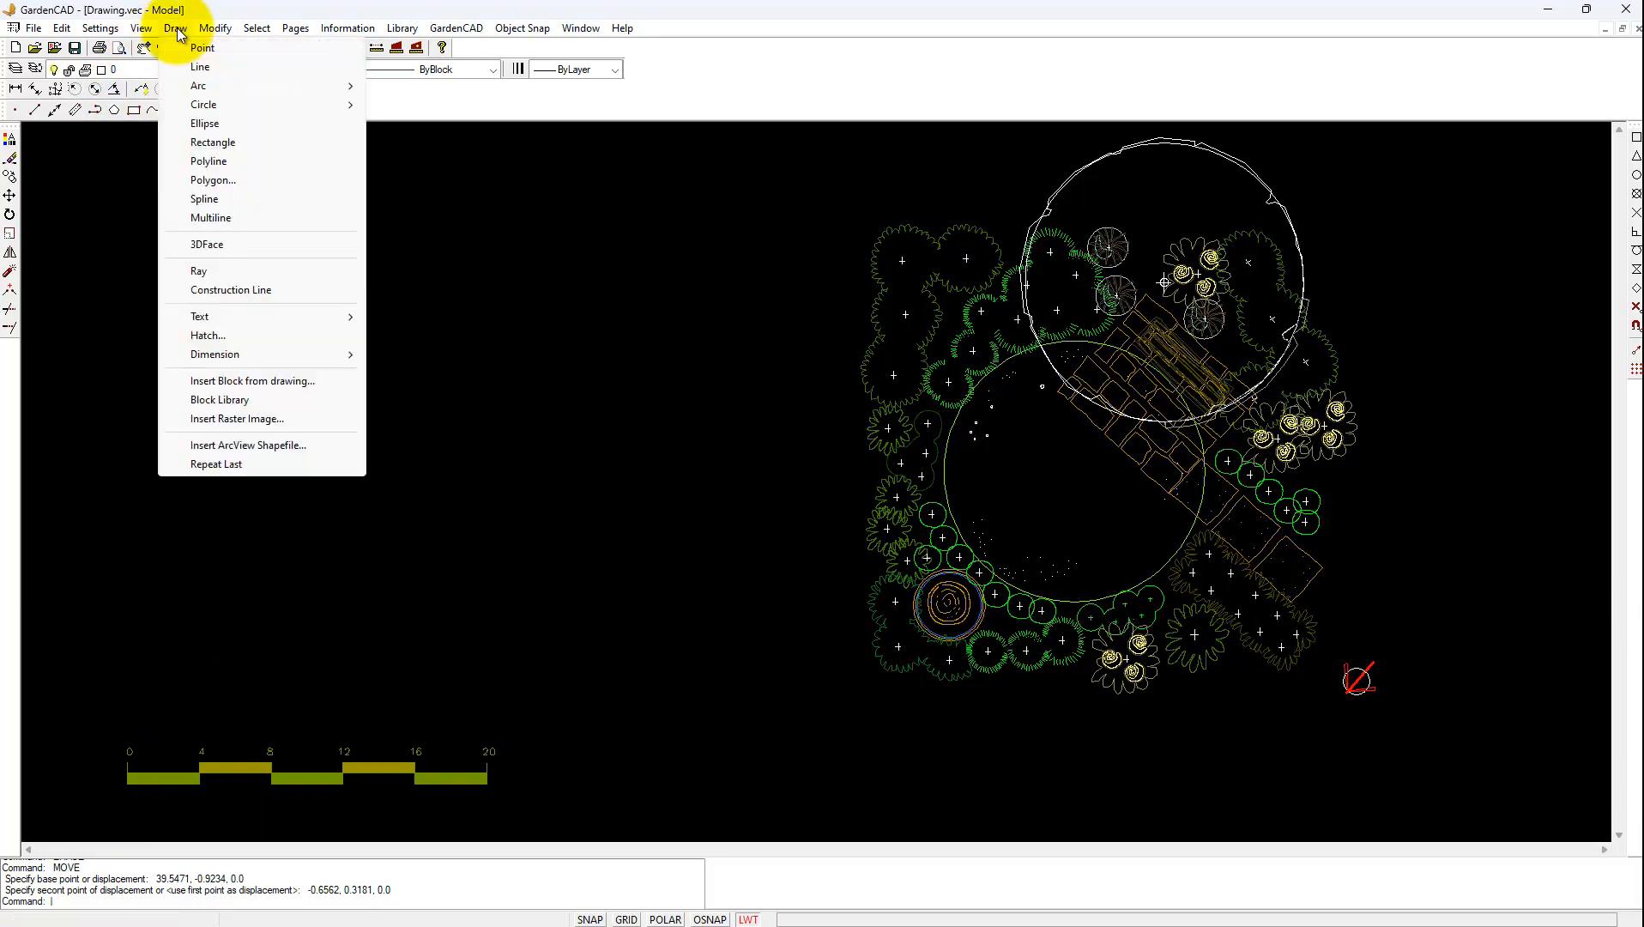
{"action": "left_click", "coordinate": [204, 68]}
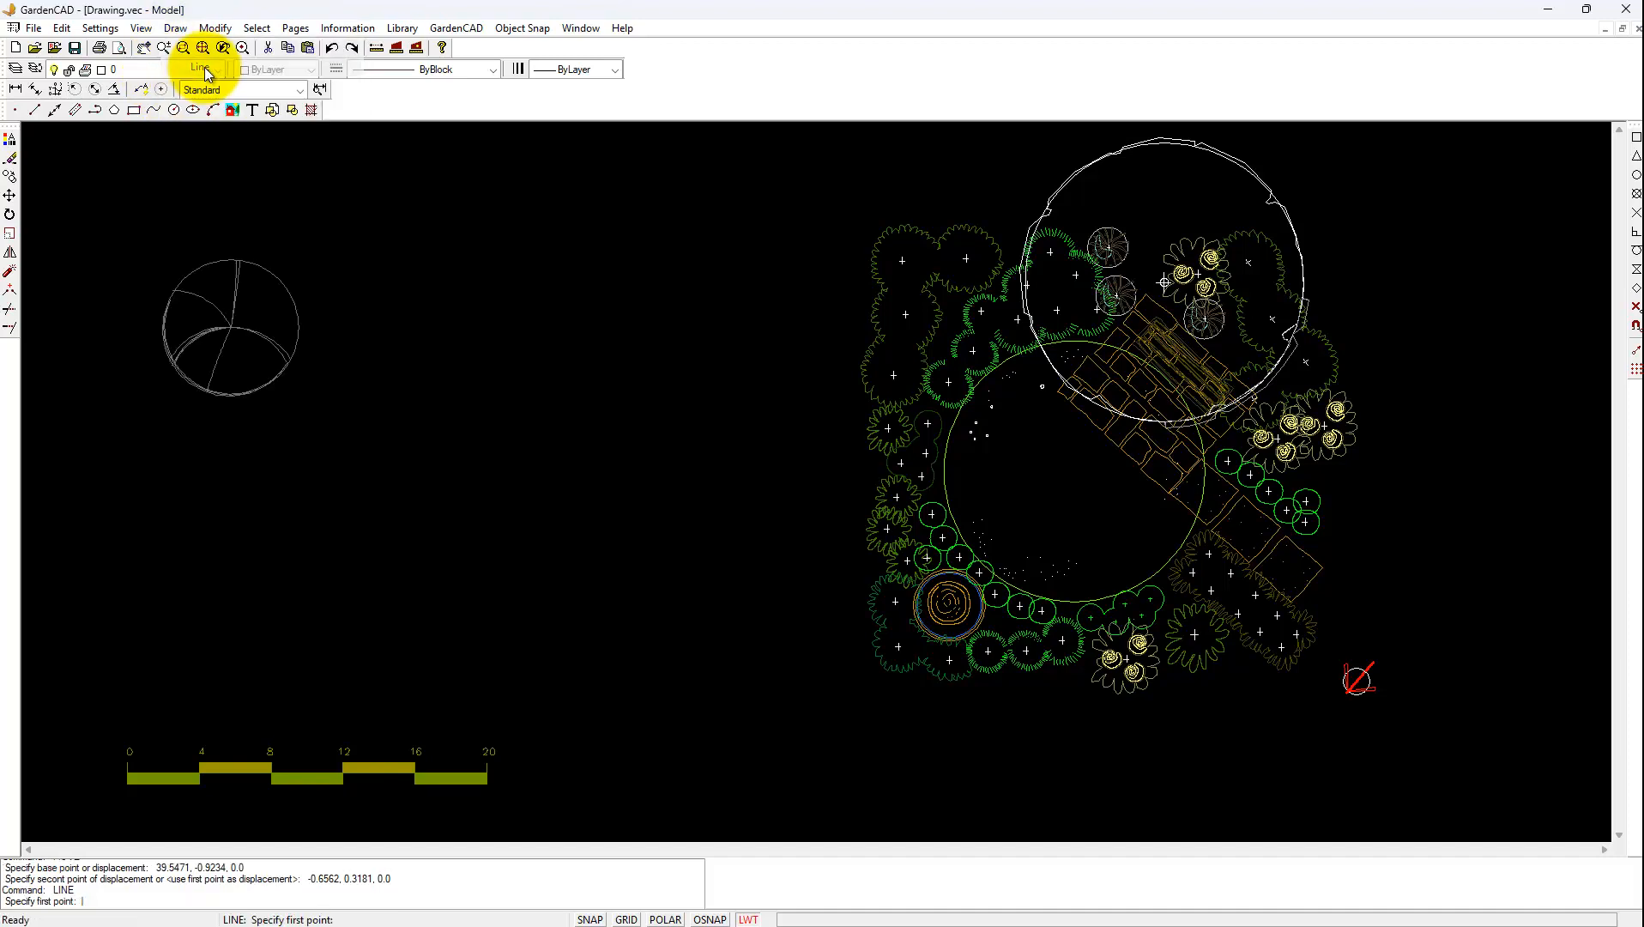
{"action": "left_click", "coordinate": [107, 690]}
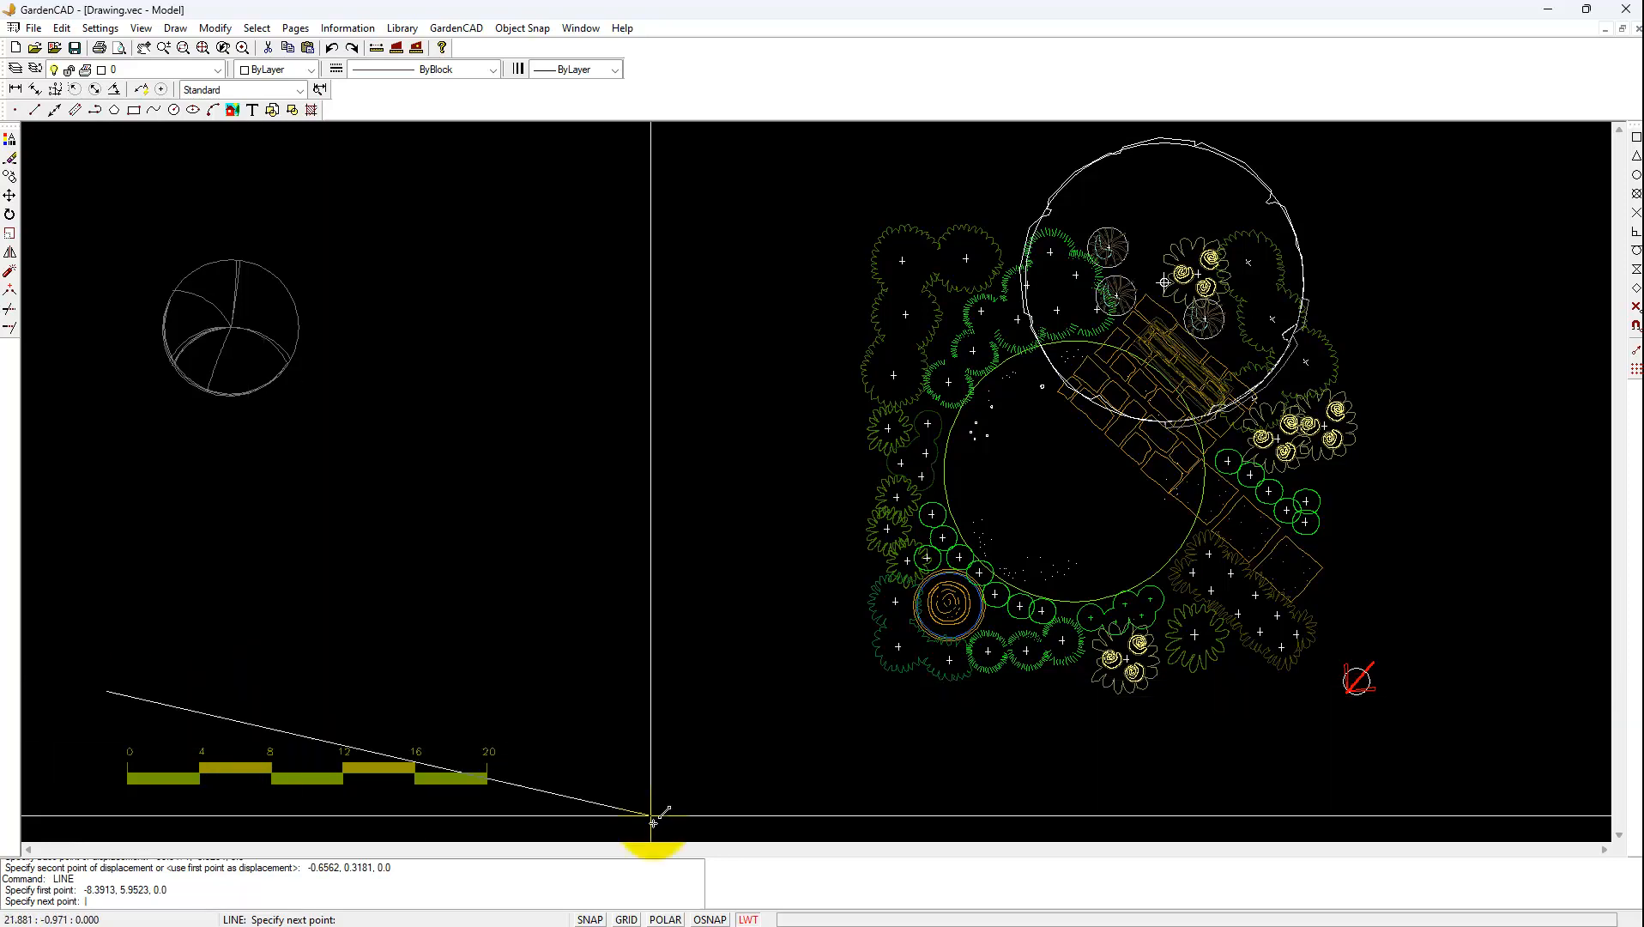
{"action": "mouse_move", "coordinate": [658, 924]}
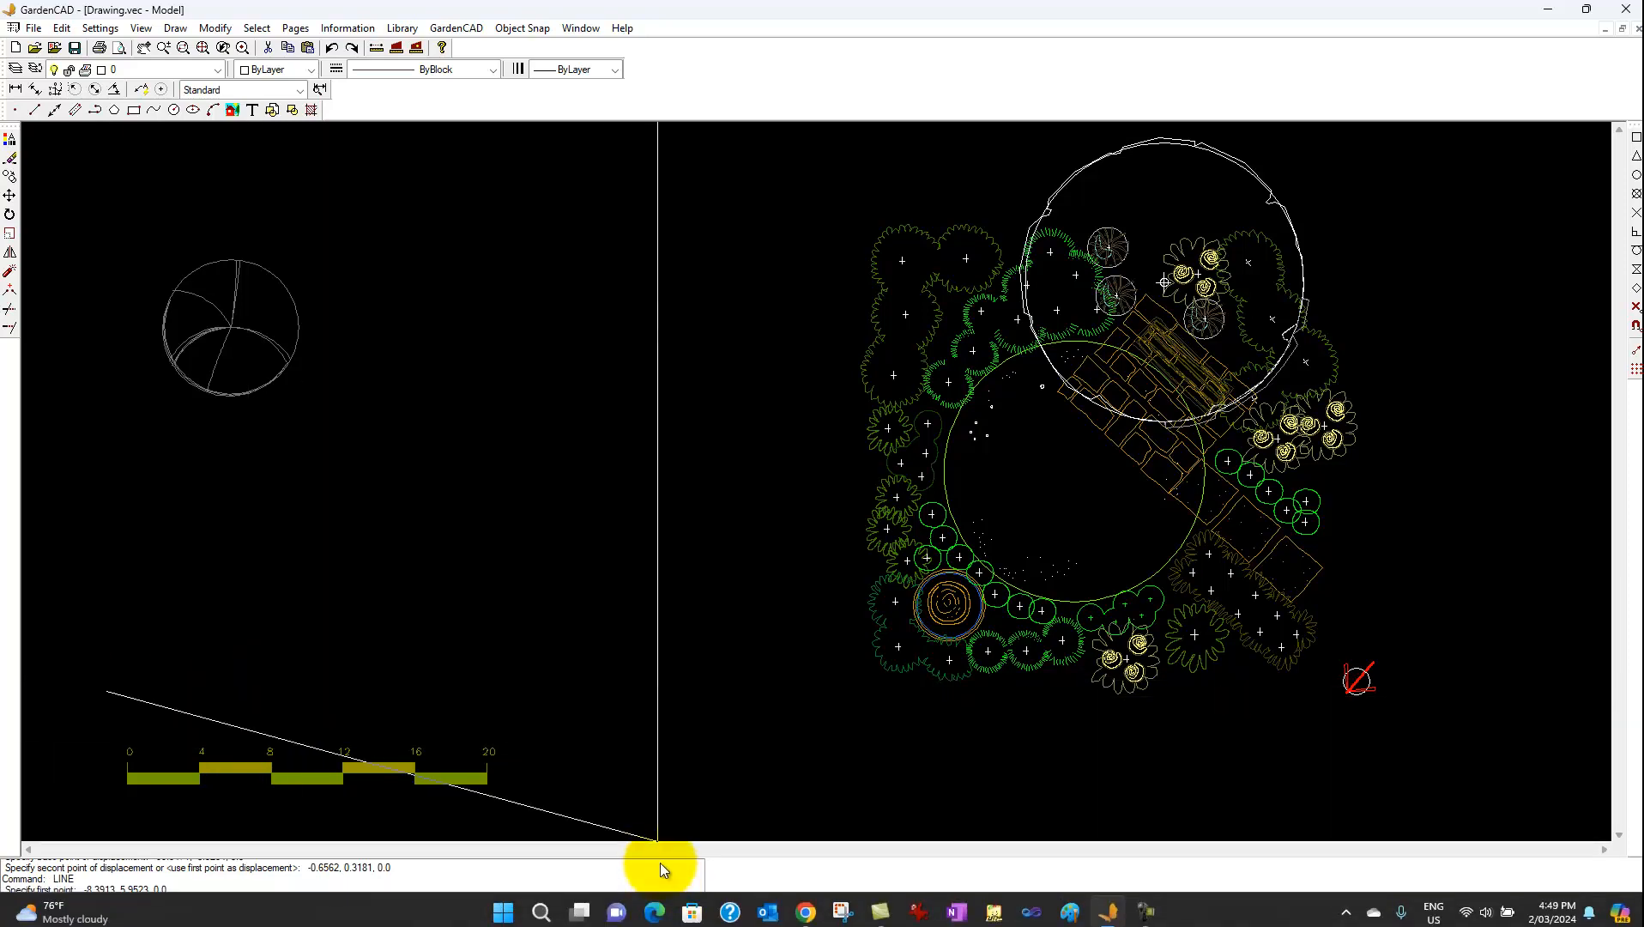
{"action": "left_click", "coordinate": [665, 914]}
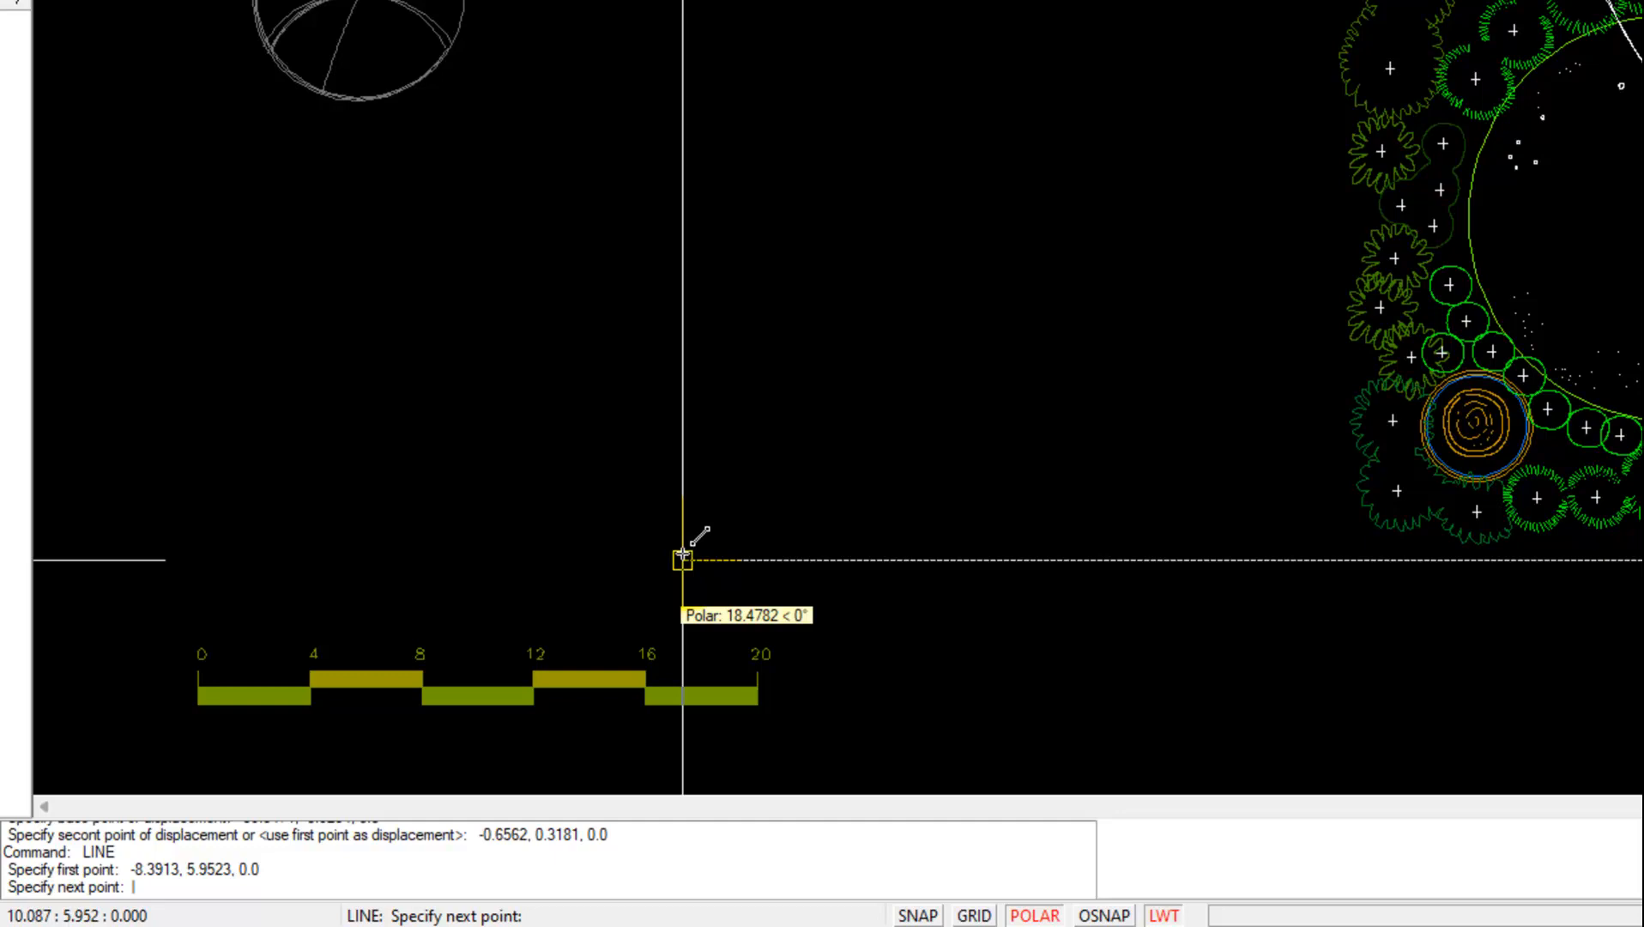
{"action": "type", "text": "20"}
{"action": "key", "text": "Return"}
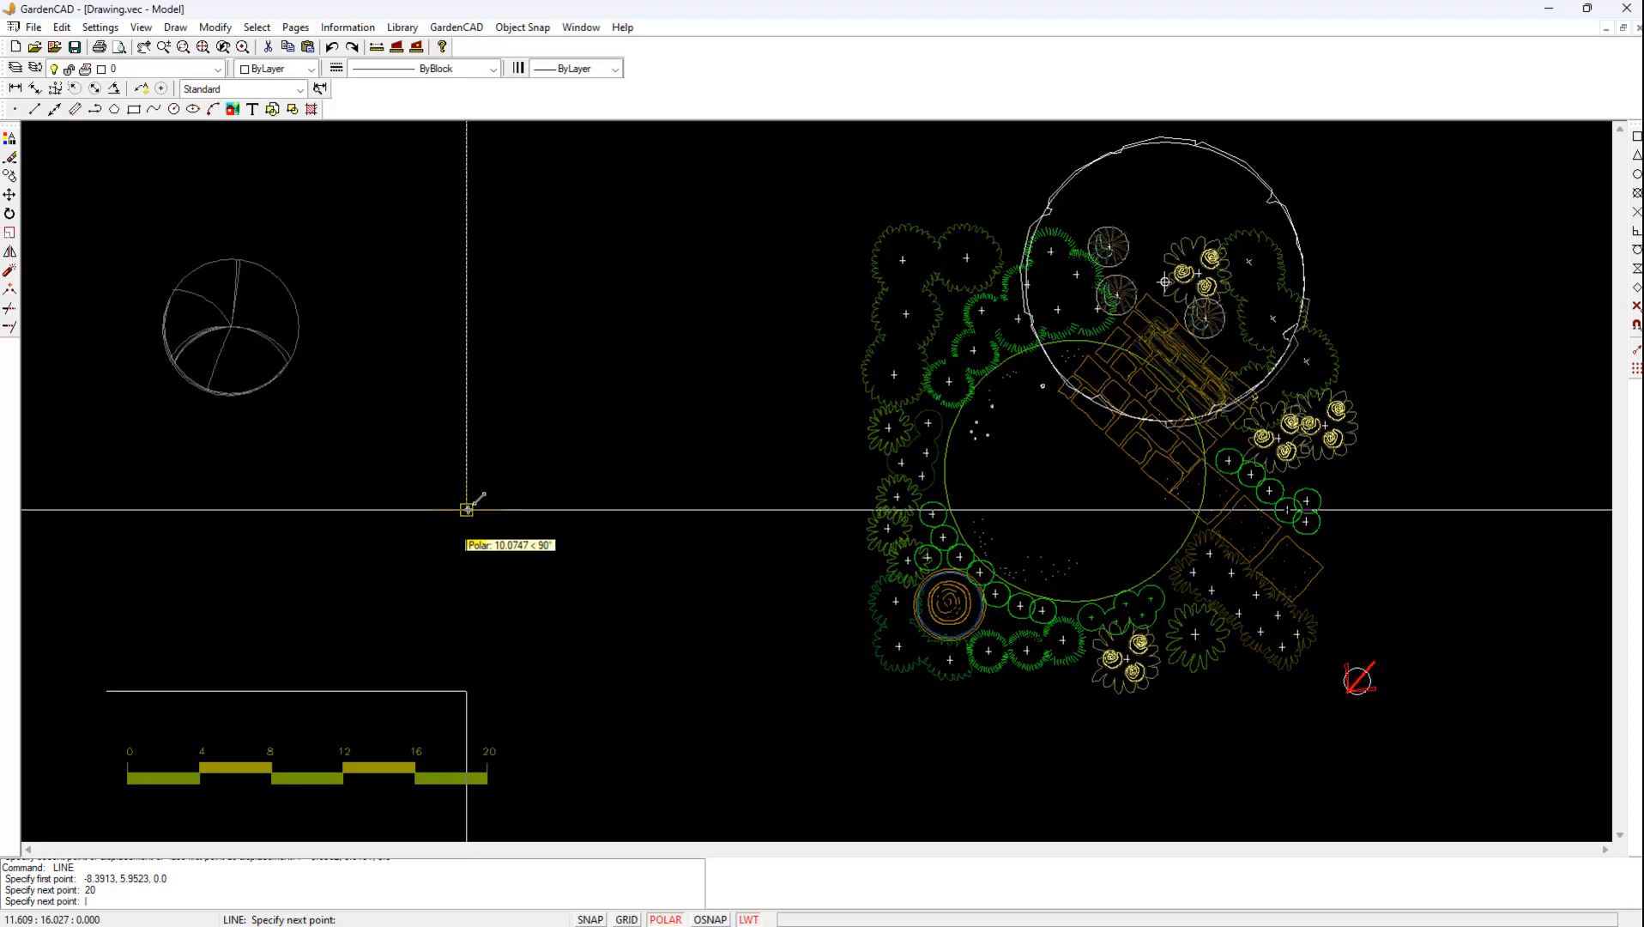
{"action": "type", "text": "15"}
{"action": "key", "text": "Return"}
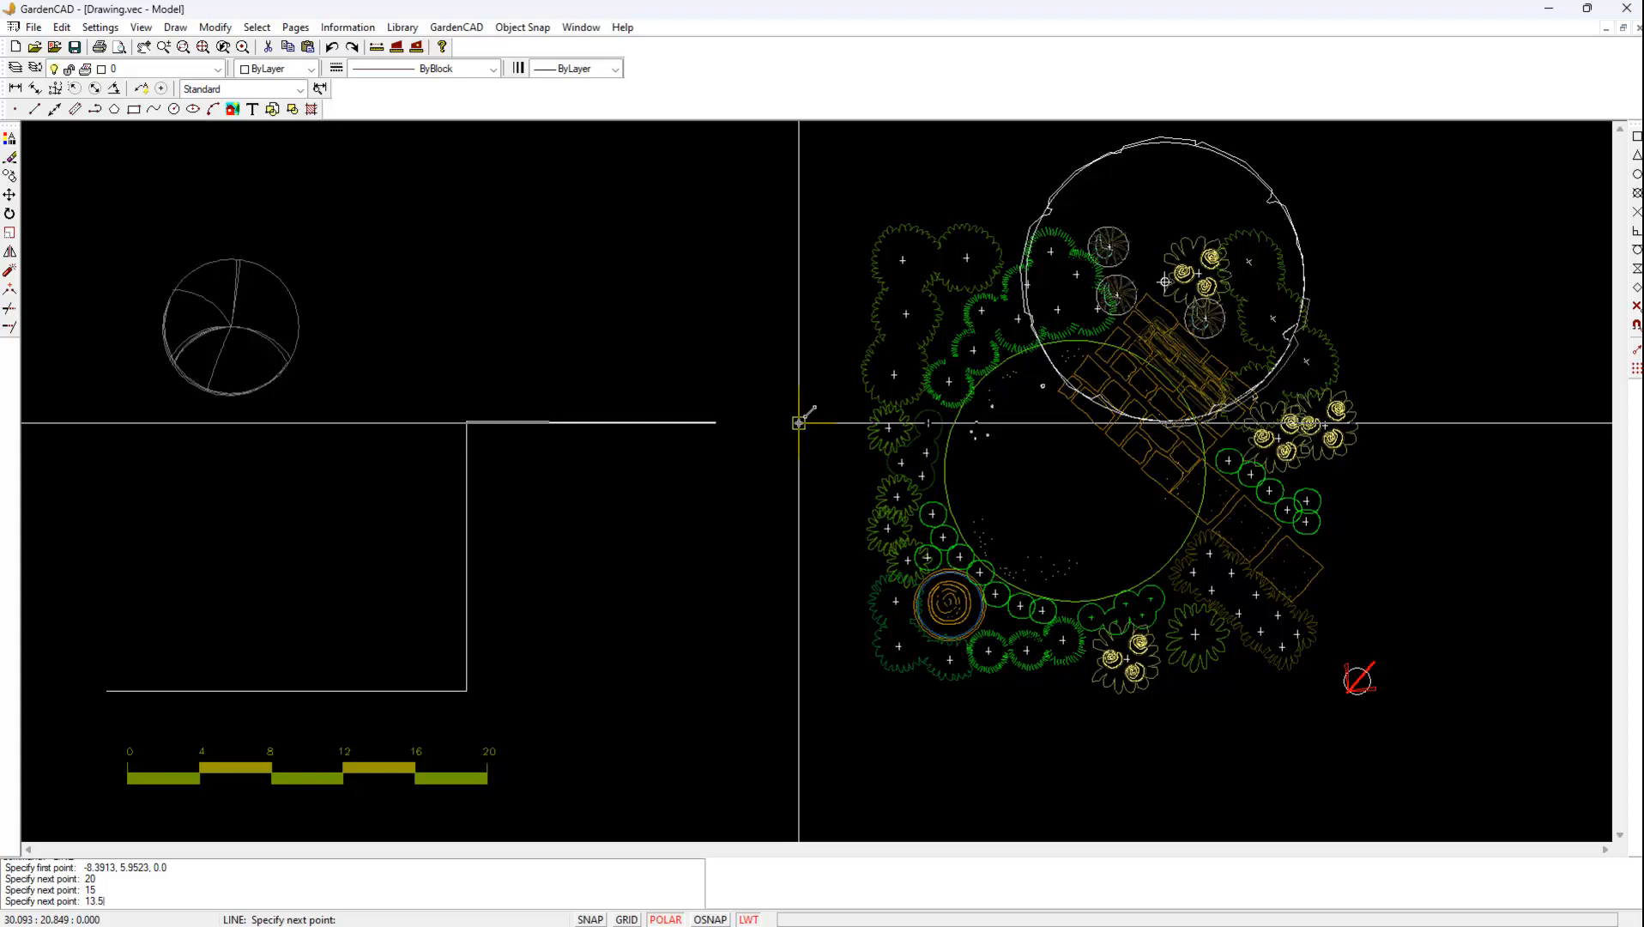
Try a 13.5 long horizontal segment from the upper end of the vertical line, end the line and erase that segment.
{"action": "key", "text": "Return"}
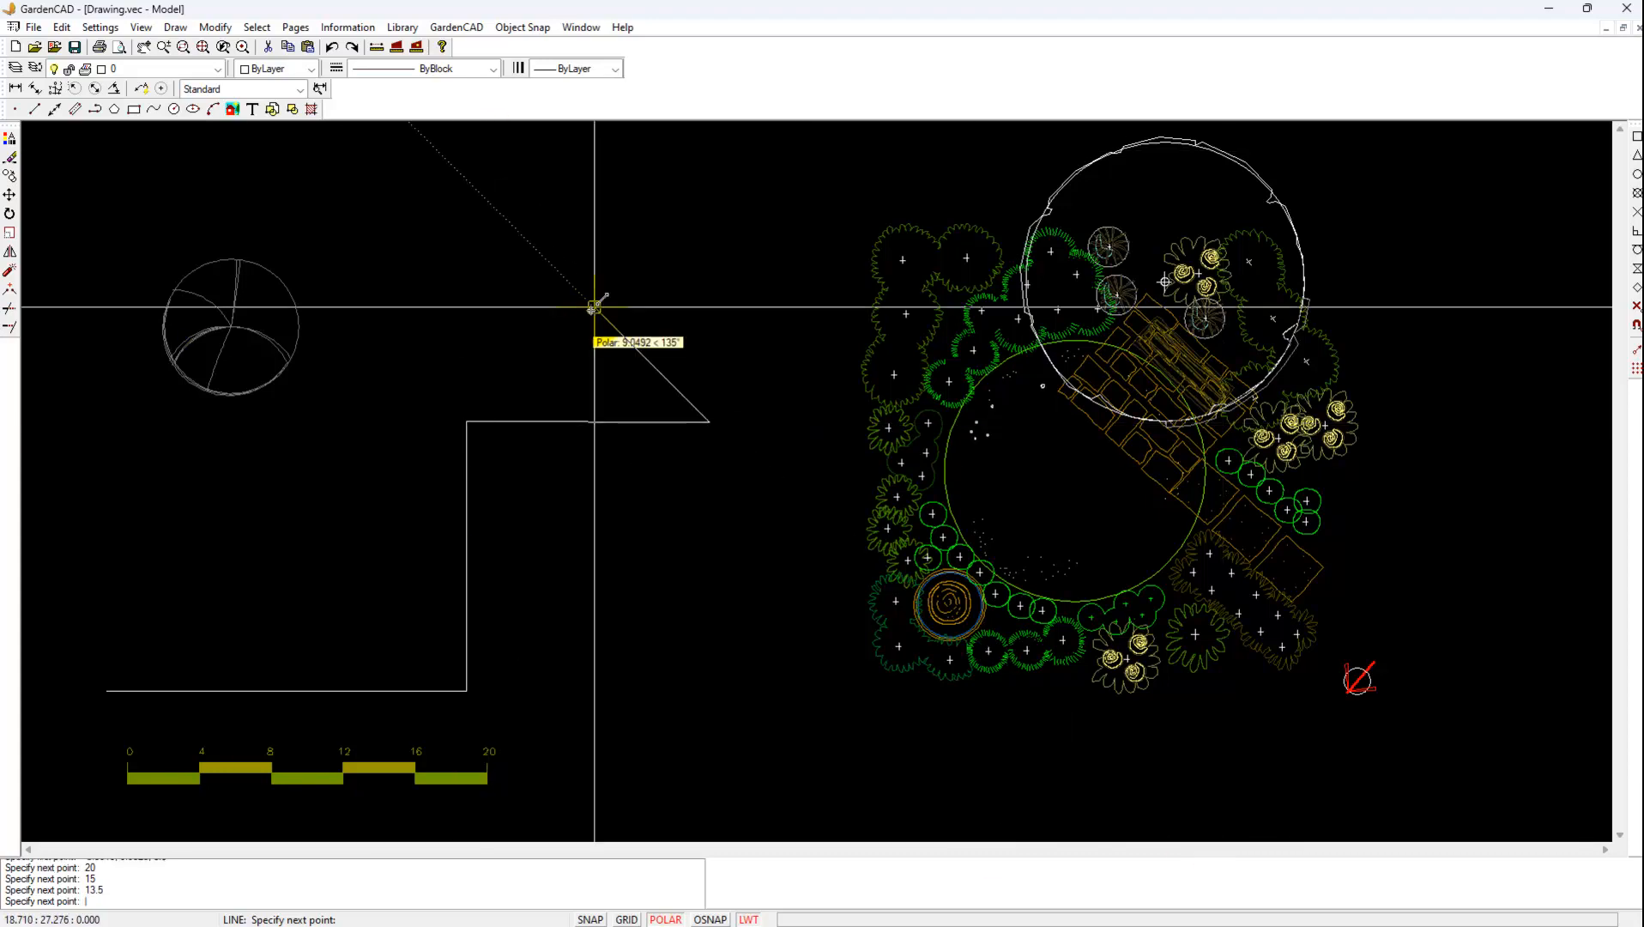
{"action": "right_click", "coordinate": [725, 479]}
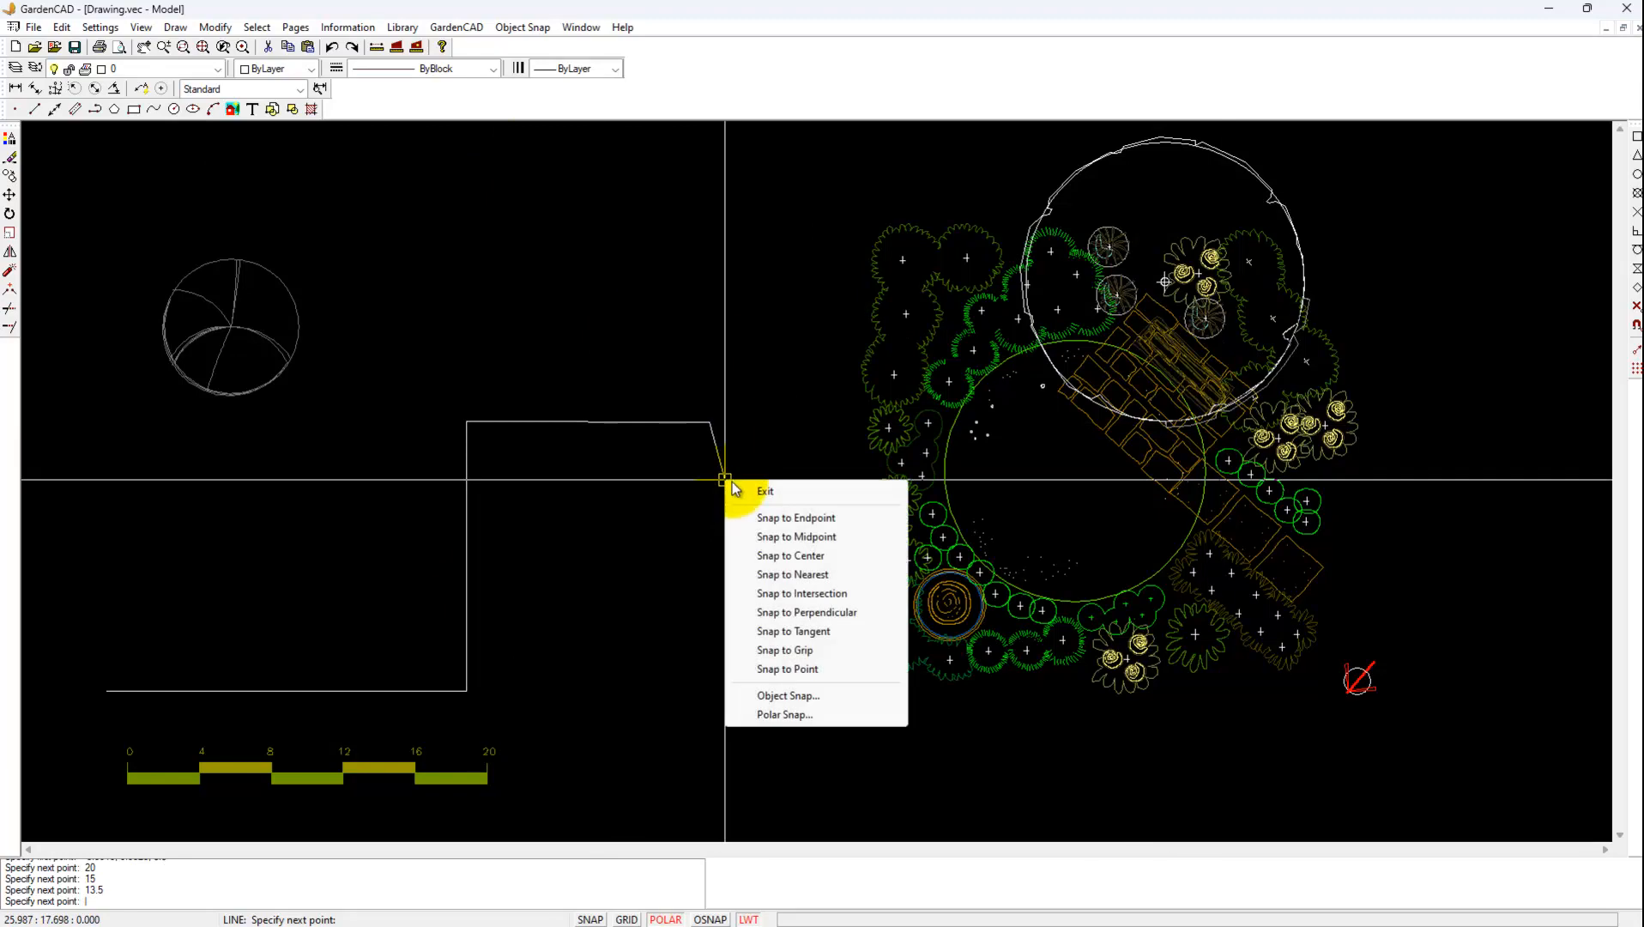
{"action": "left_click", "coordinate": [789, 491]}
{"action": "left_click", "coordinate": [709, 423]}
{"action": "key", "text": "Delete"}
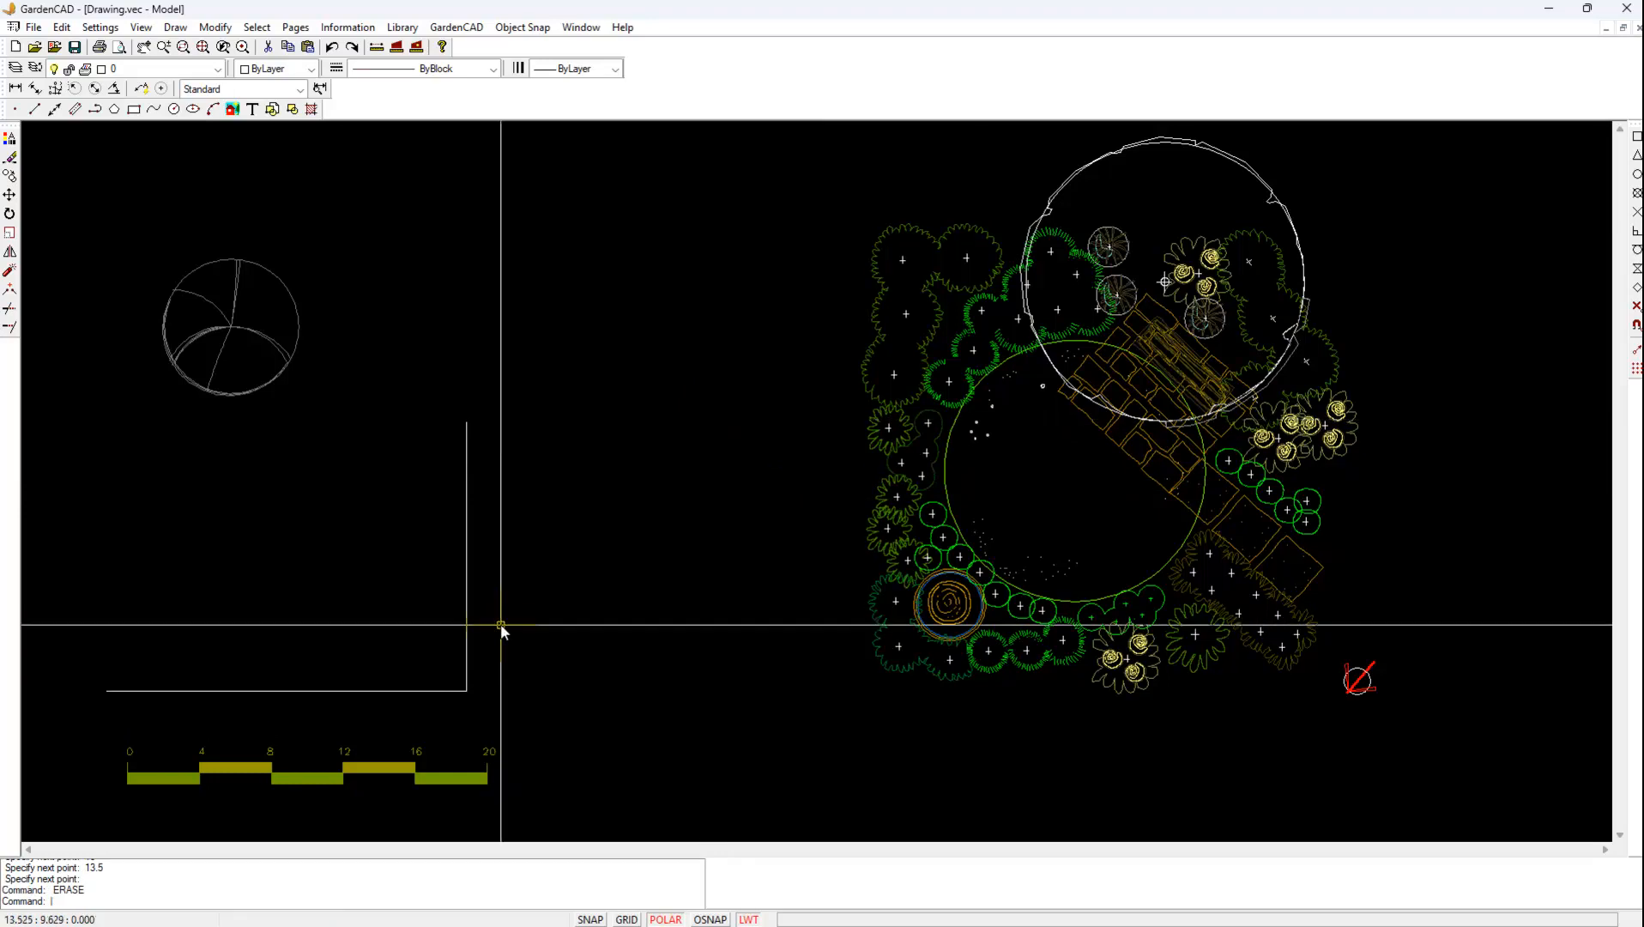
Draw a separate horizontal line 8.75 long to the right, snapped to the upper endpoint of the vertical line.
{"action": "type", "text": "L"}
{"action": "key", "text": "Return"}
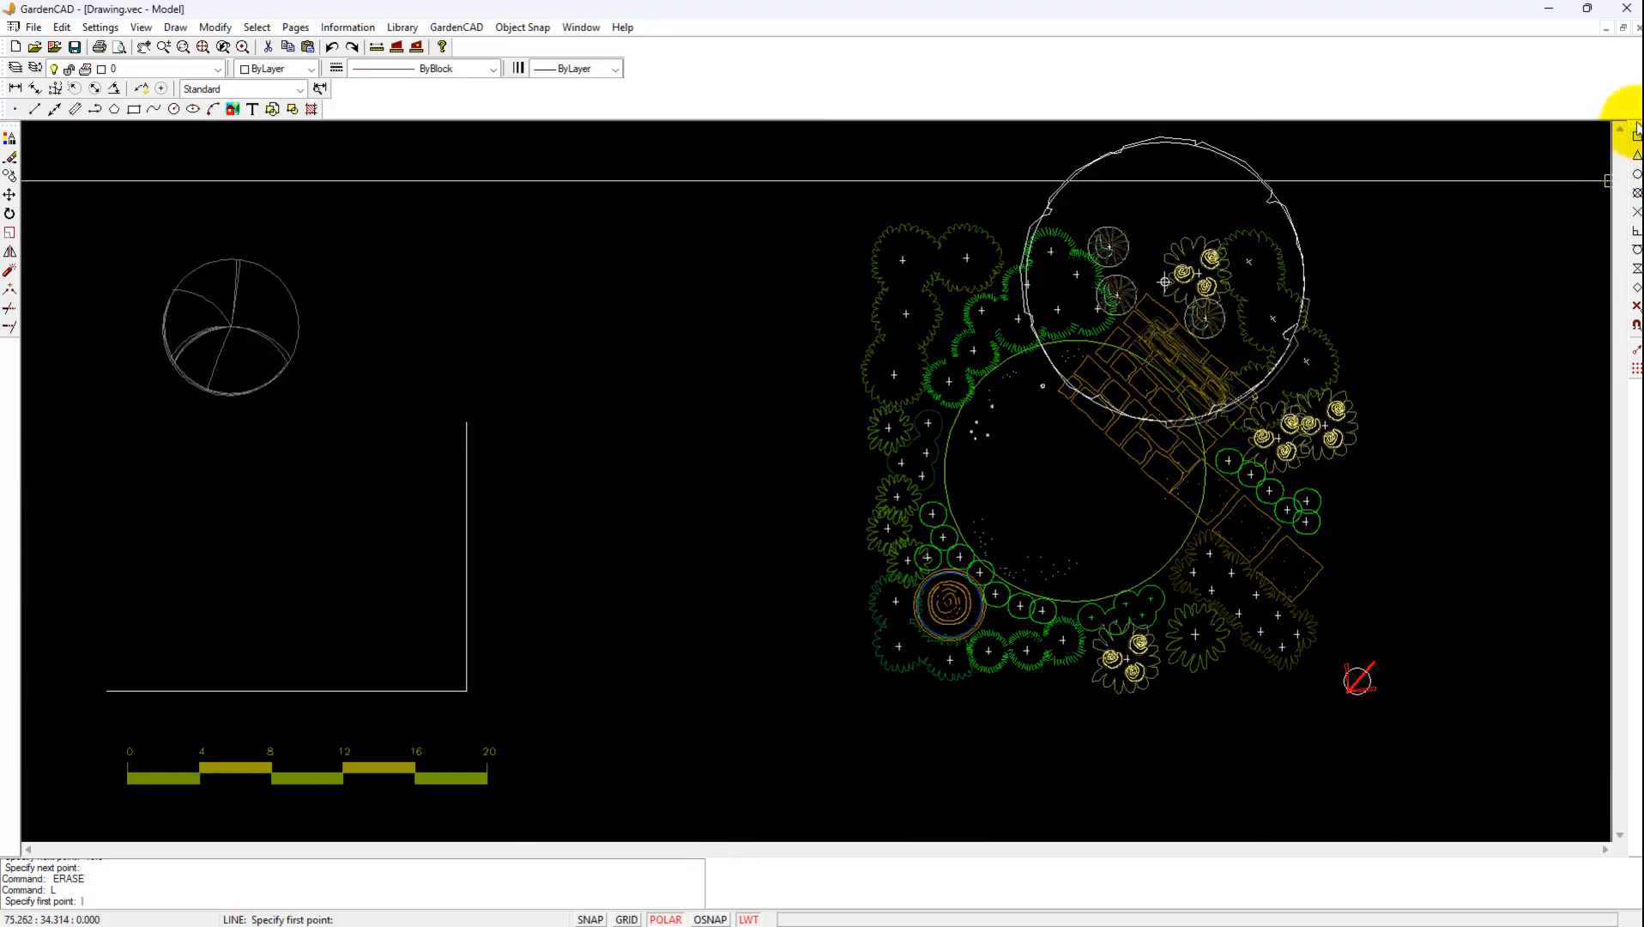
{"action": "mouse_move", "coordinate": [1635, 135]}
{"action": "left_mouse_down"}
{"action": "mouse_move", "coordinate": [1141, 249]}
{"action": "mouse_move", "coordinate": [631, 240]}
{"action": "left_mouse_up"}
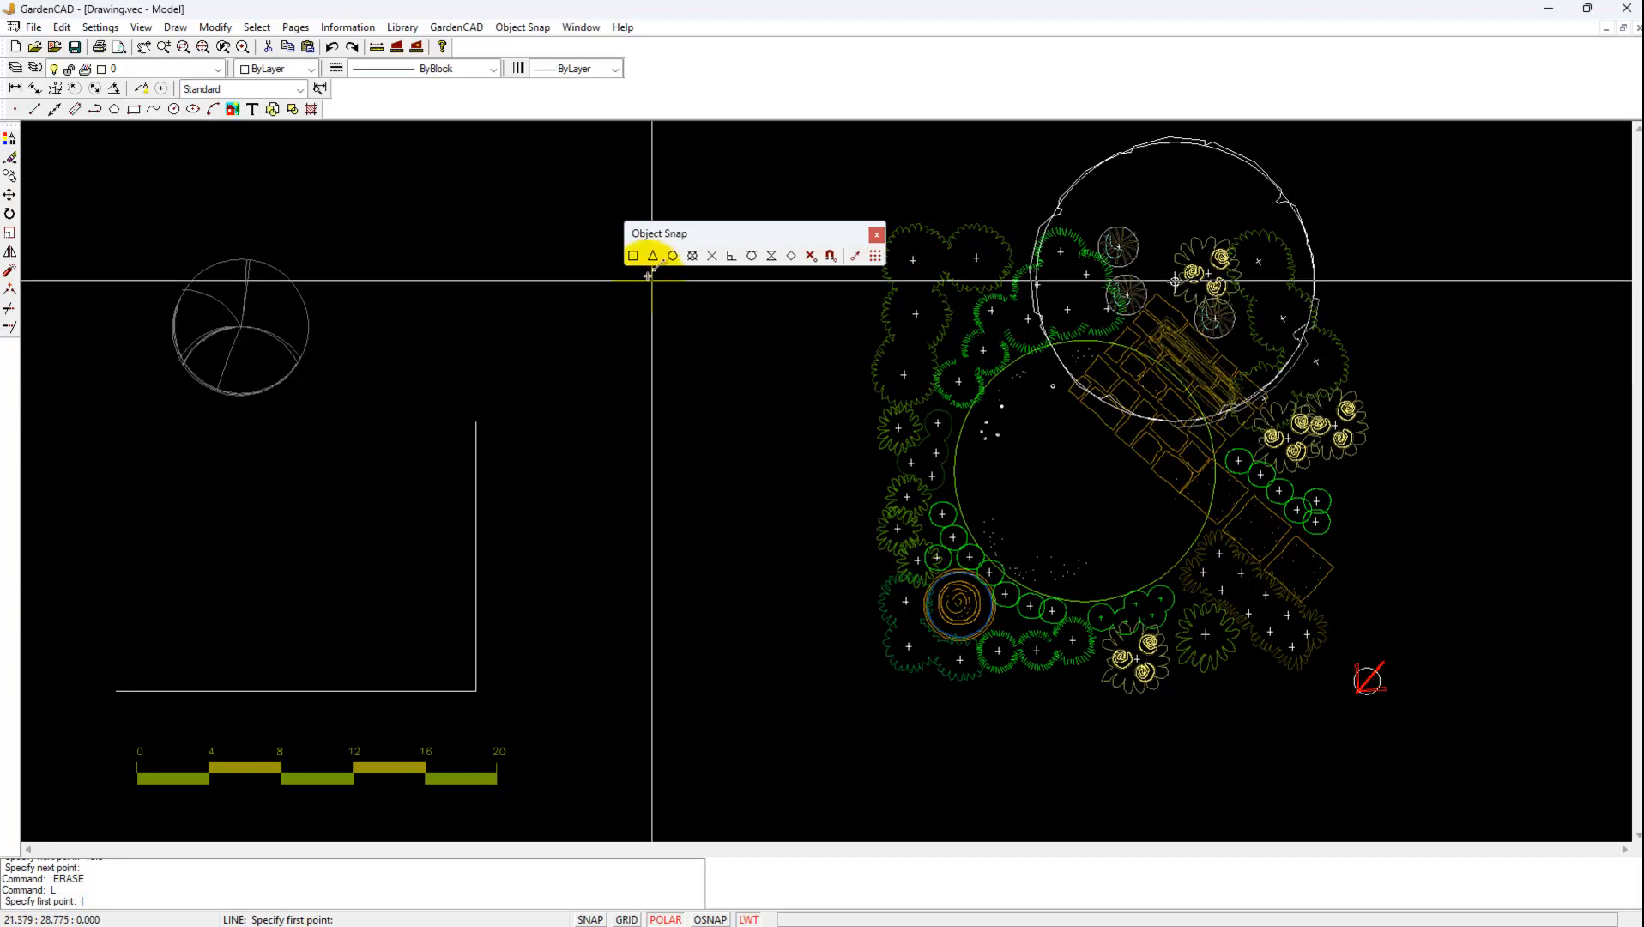
{"action": "left_click", "coordinate": [476, 420]}
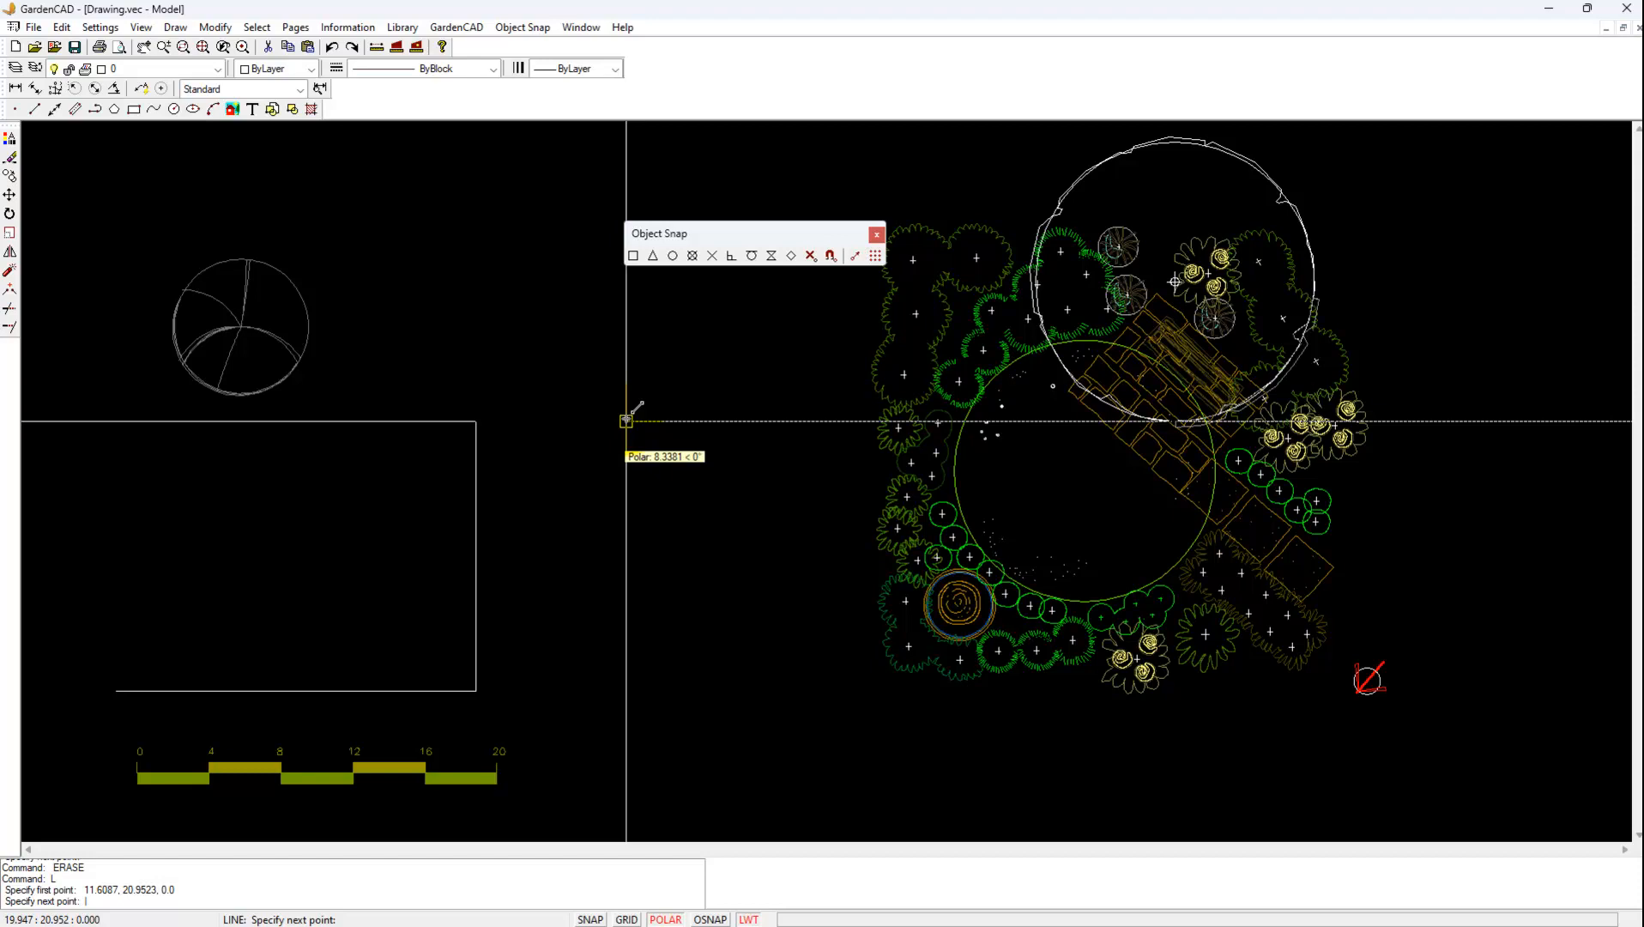
{"action": "type", "text": "8.75"}
{"action": "key", "text": "Return"}
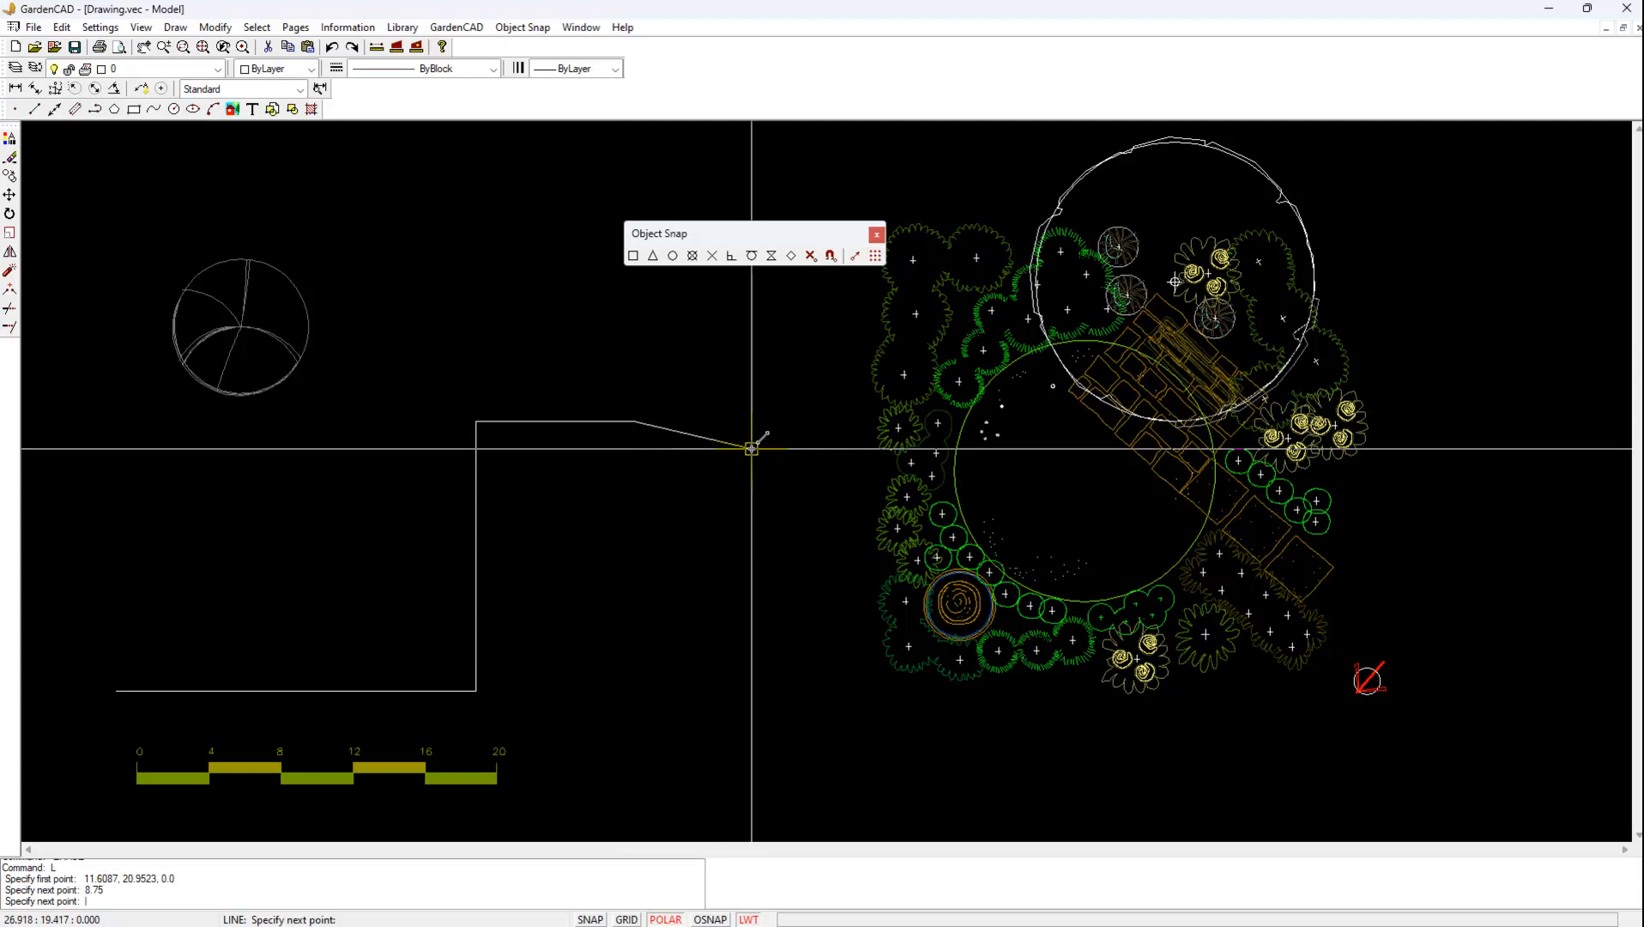
{"action": "right_click", "coordinate": [685, 552]}
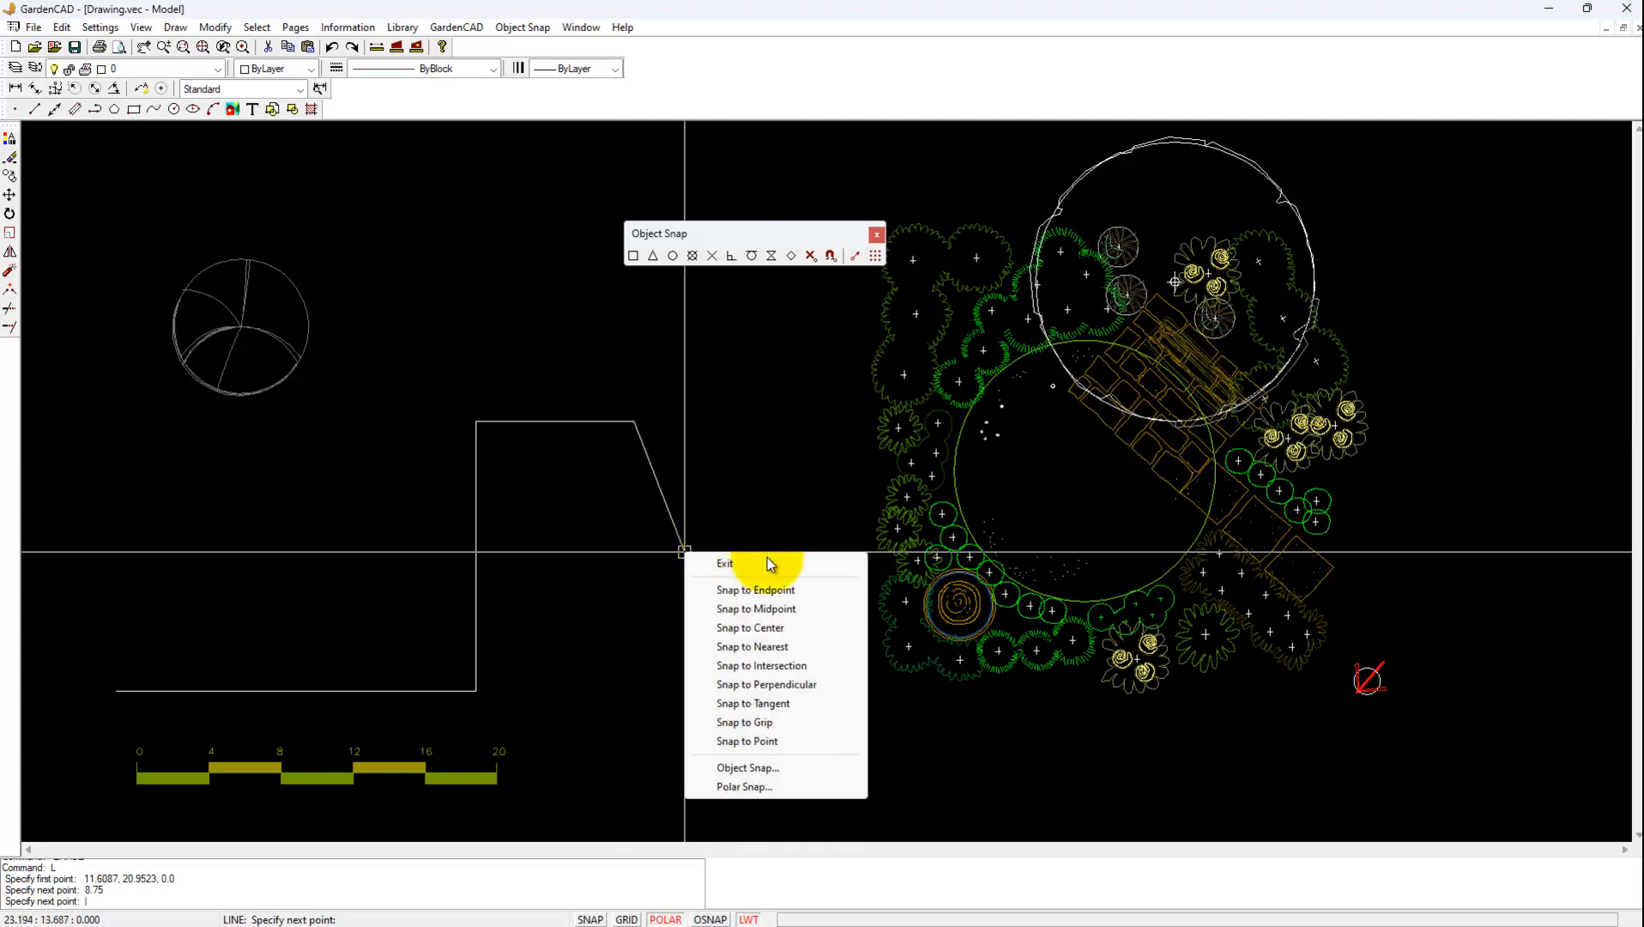
{"action": "left_click", "coordinate": [729, 563]}
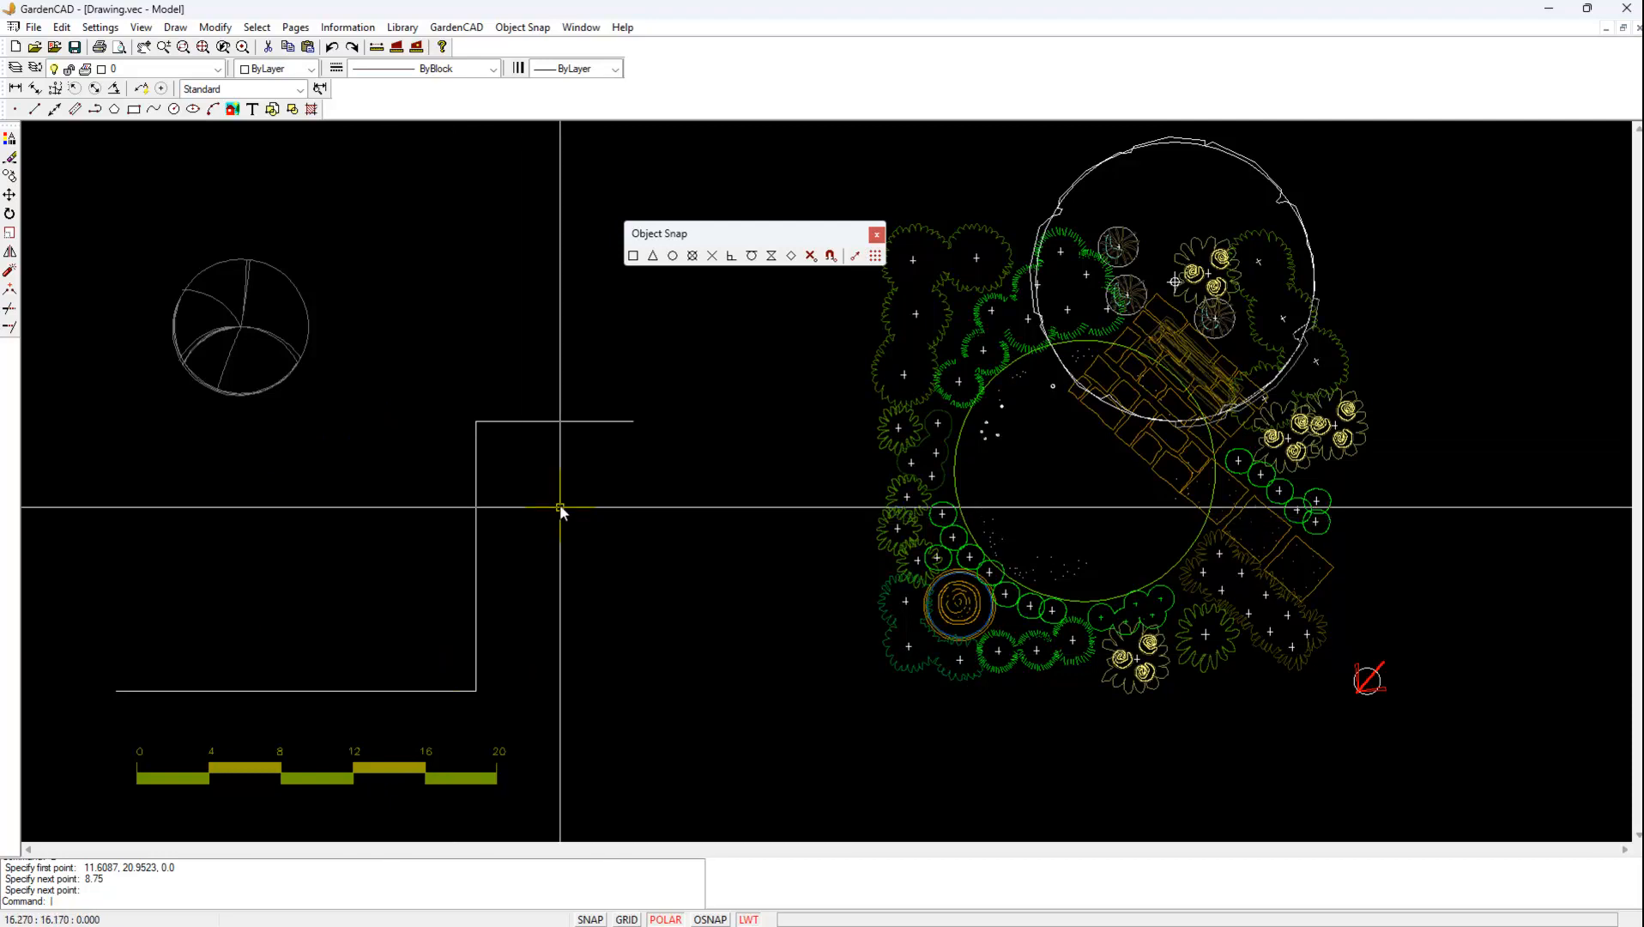
Join the two horizontal lines and the vertical line above the scale bar into one object.
{"action": "left_click", "coordinate": [402, 691]}
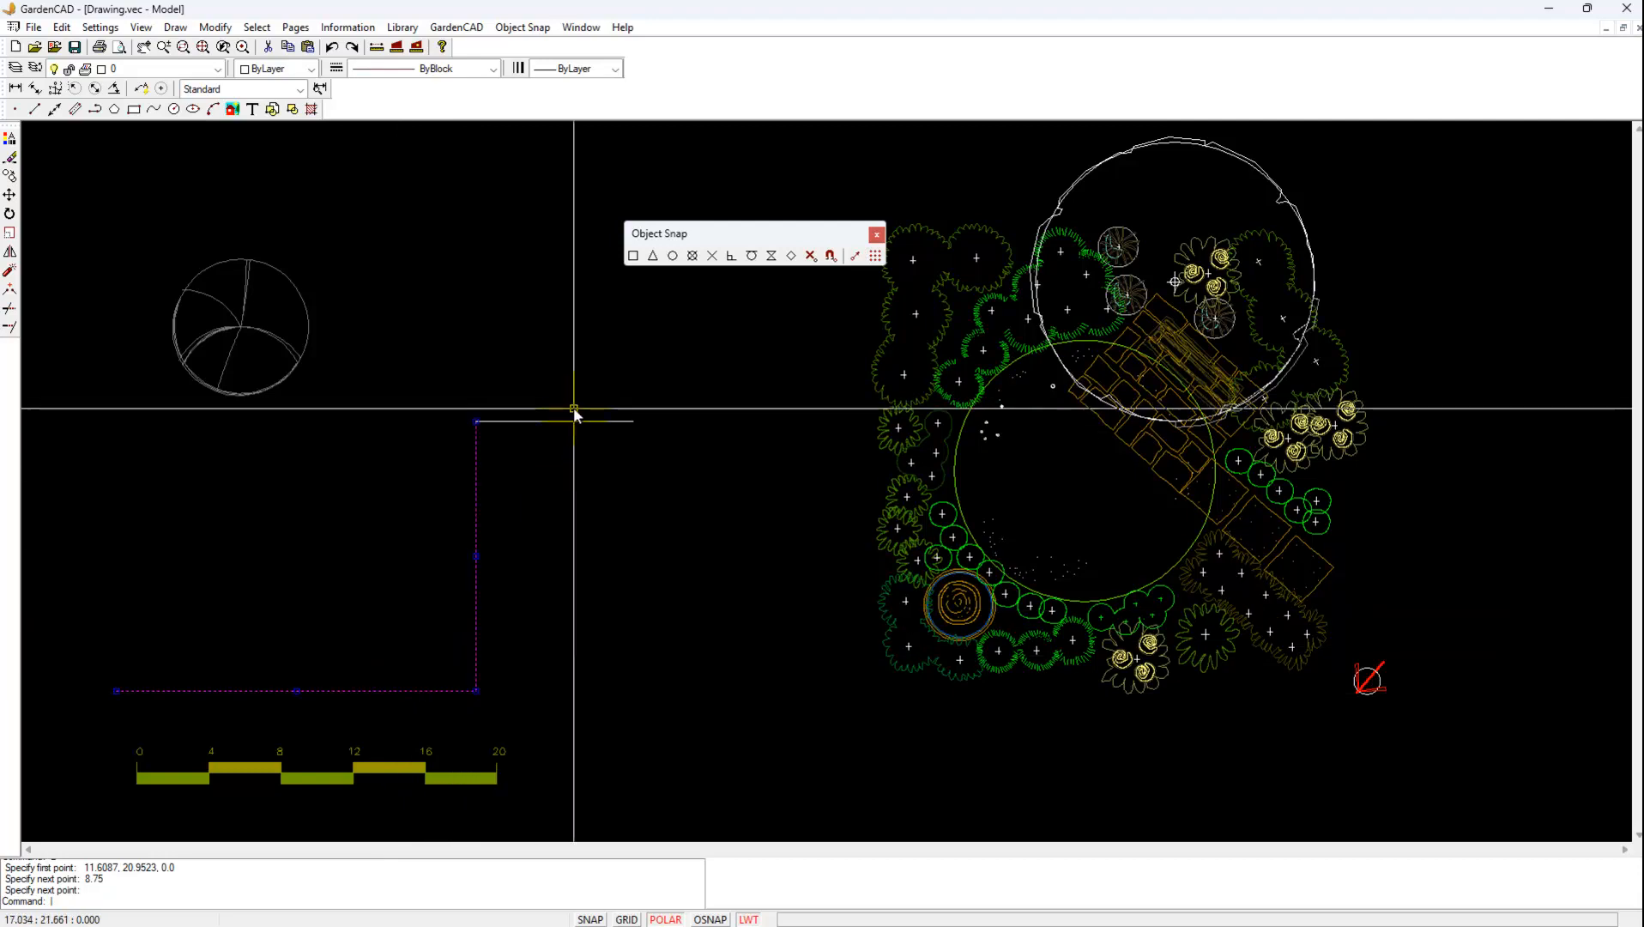
{"action": "right_click", "coordinate": [550, 506]}
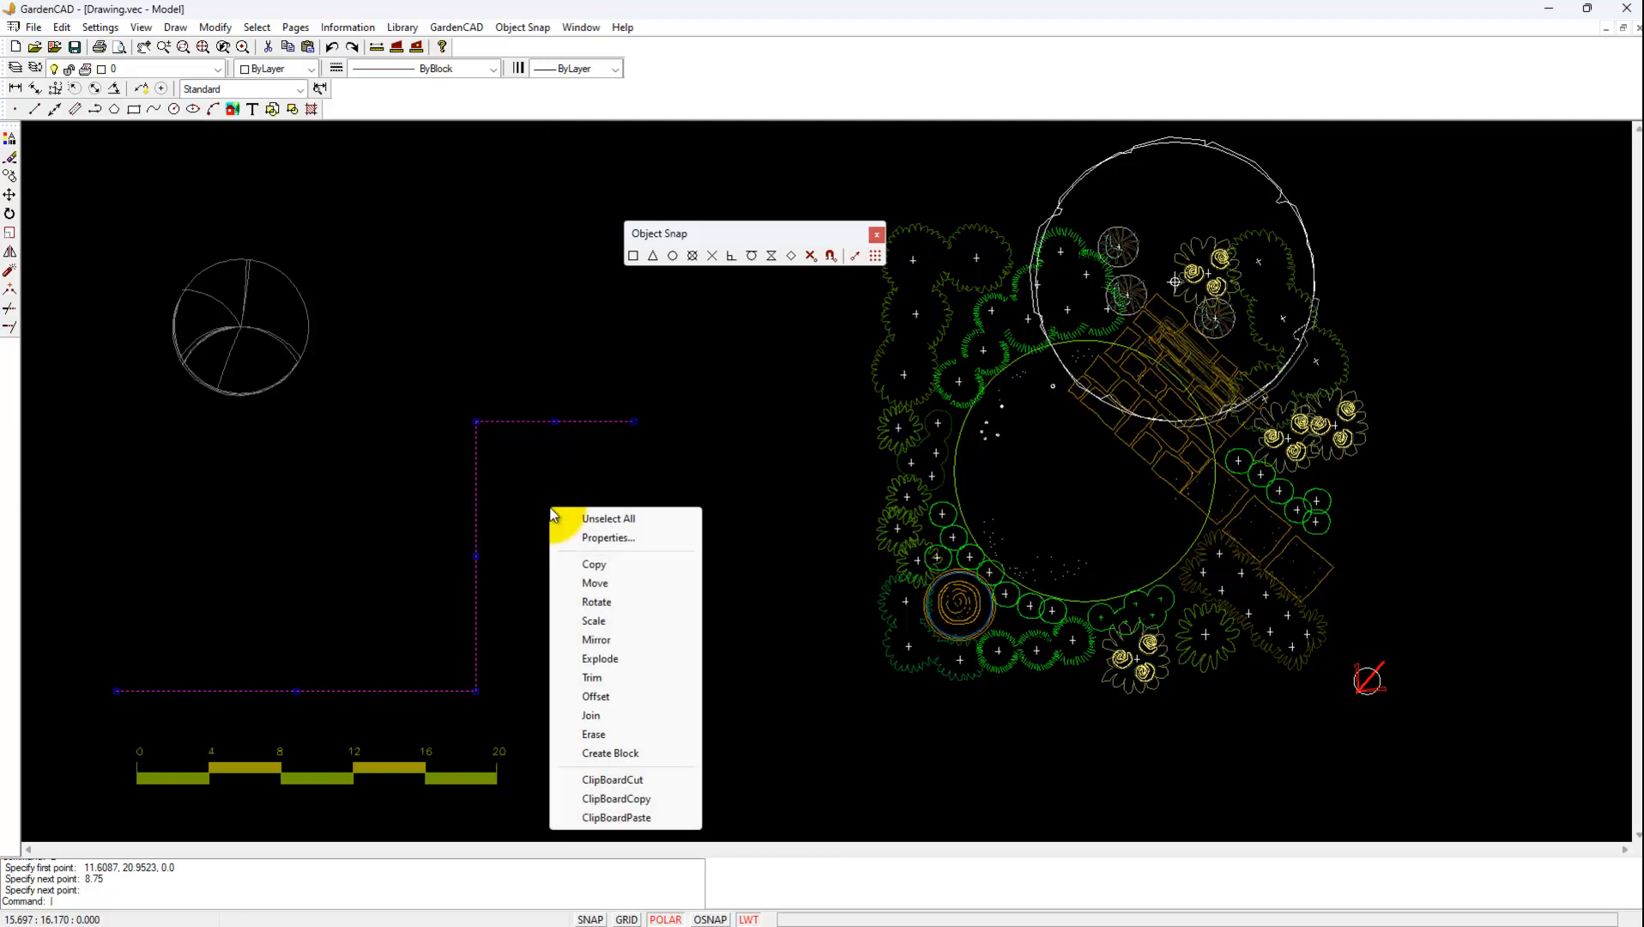
{"action": "left_click", "coordinate": [600, 717]}
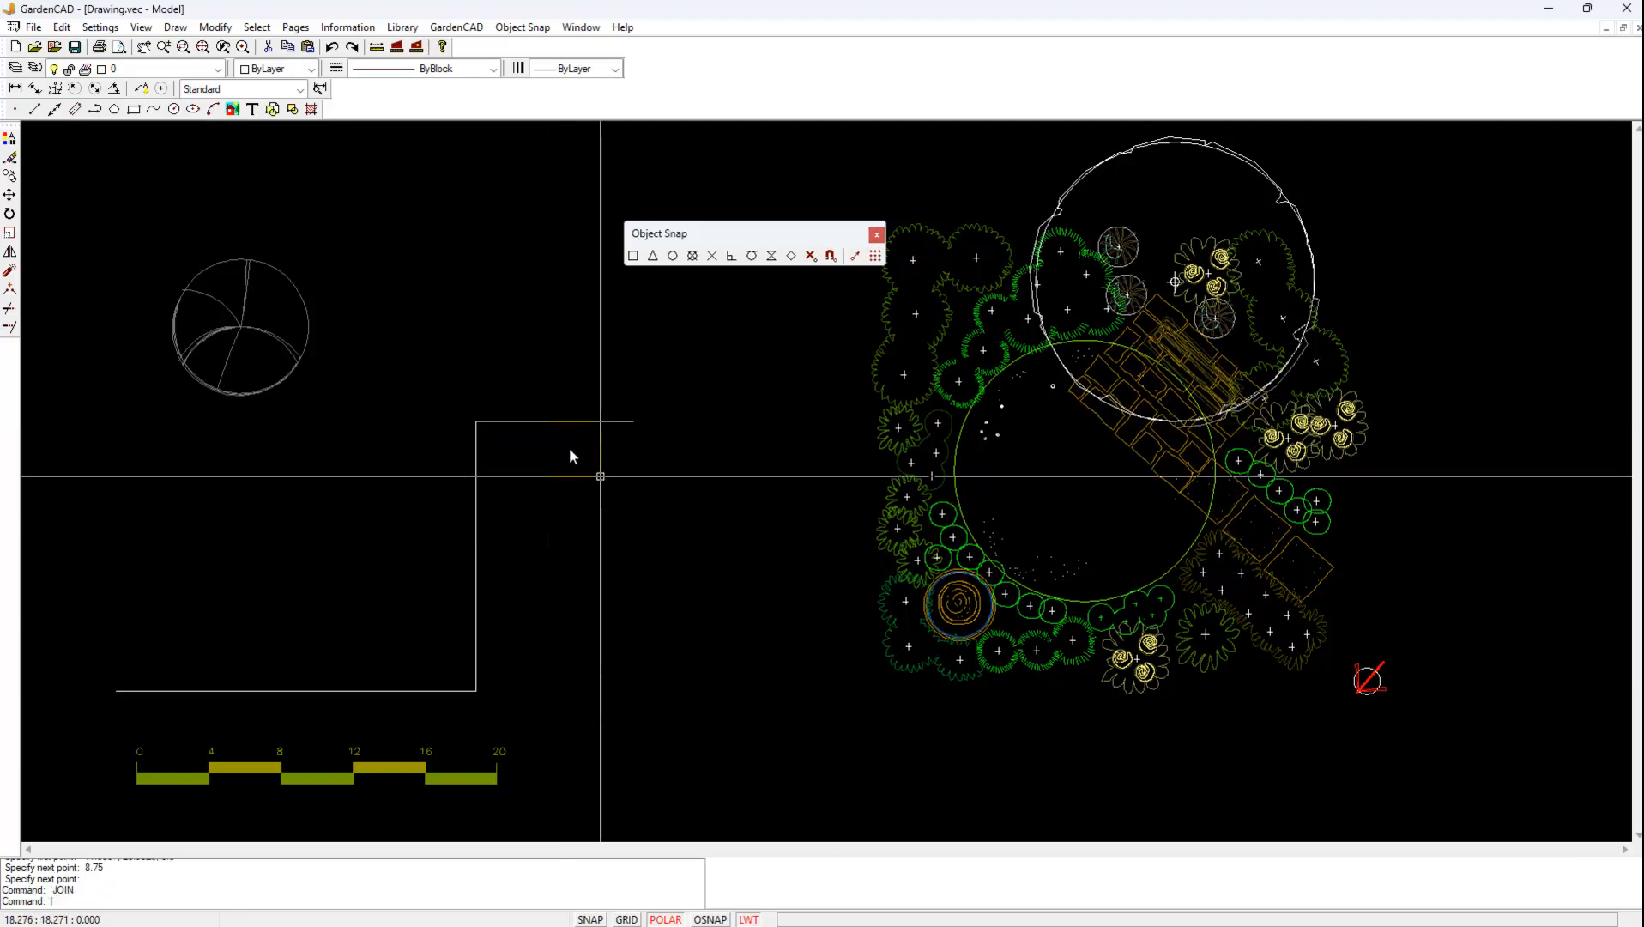
Offset the joined stepped line by 3.0 toward its upper-left side.
{"action": "left_click", "coordinate": [477, 547]}
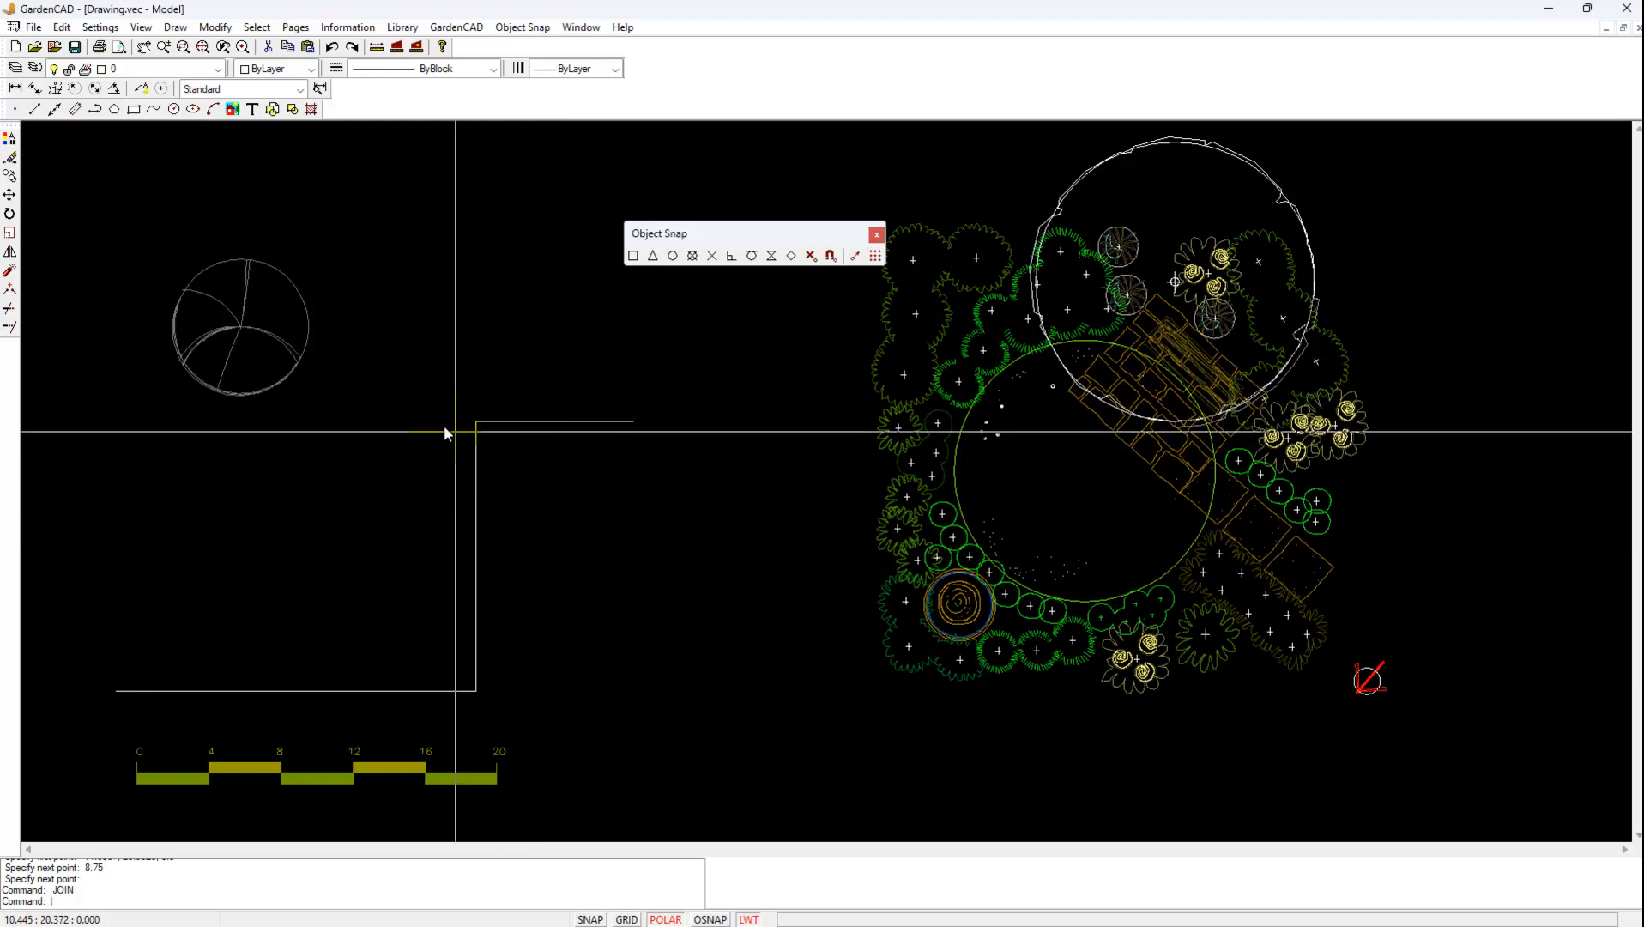
{"action": "left_click", "coordinate": [219, 28]}
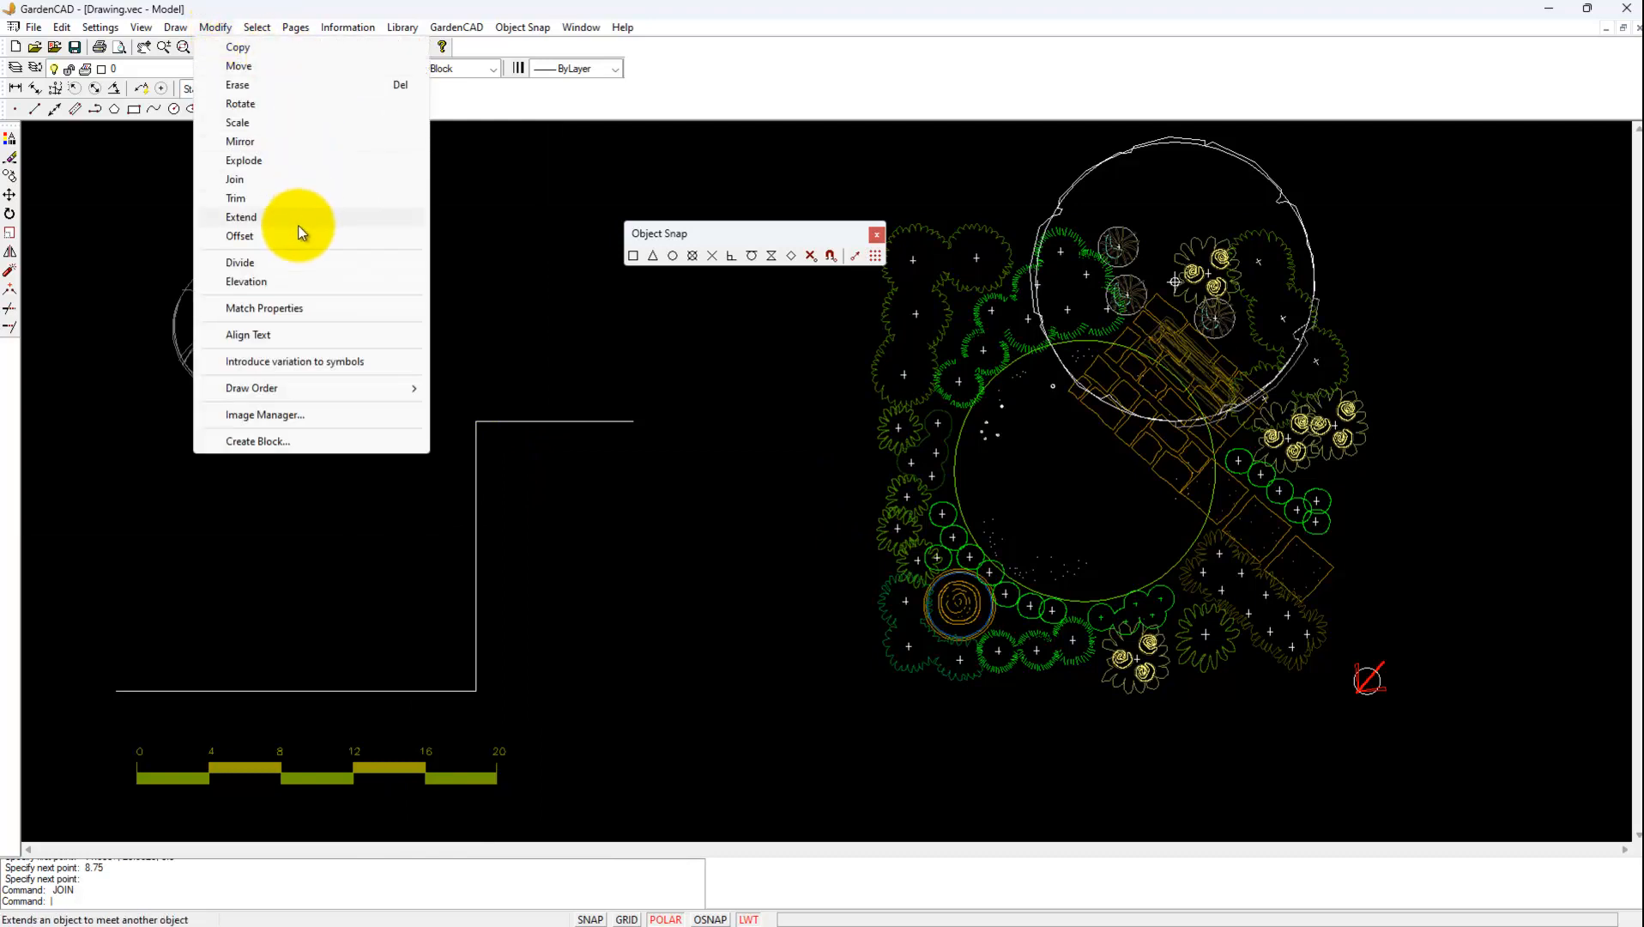
{"action": "left_click", "coordinate": [263, 237]}
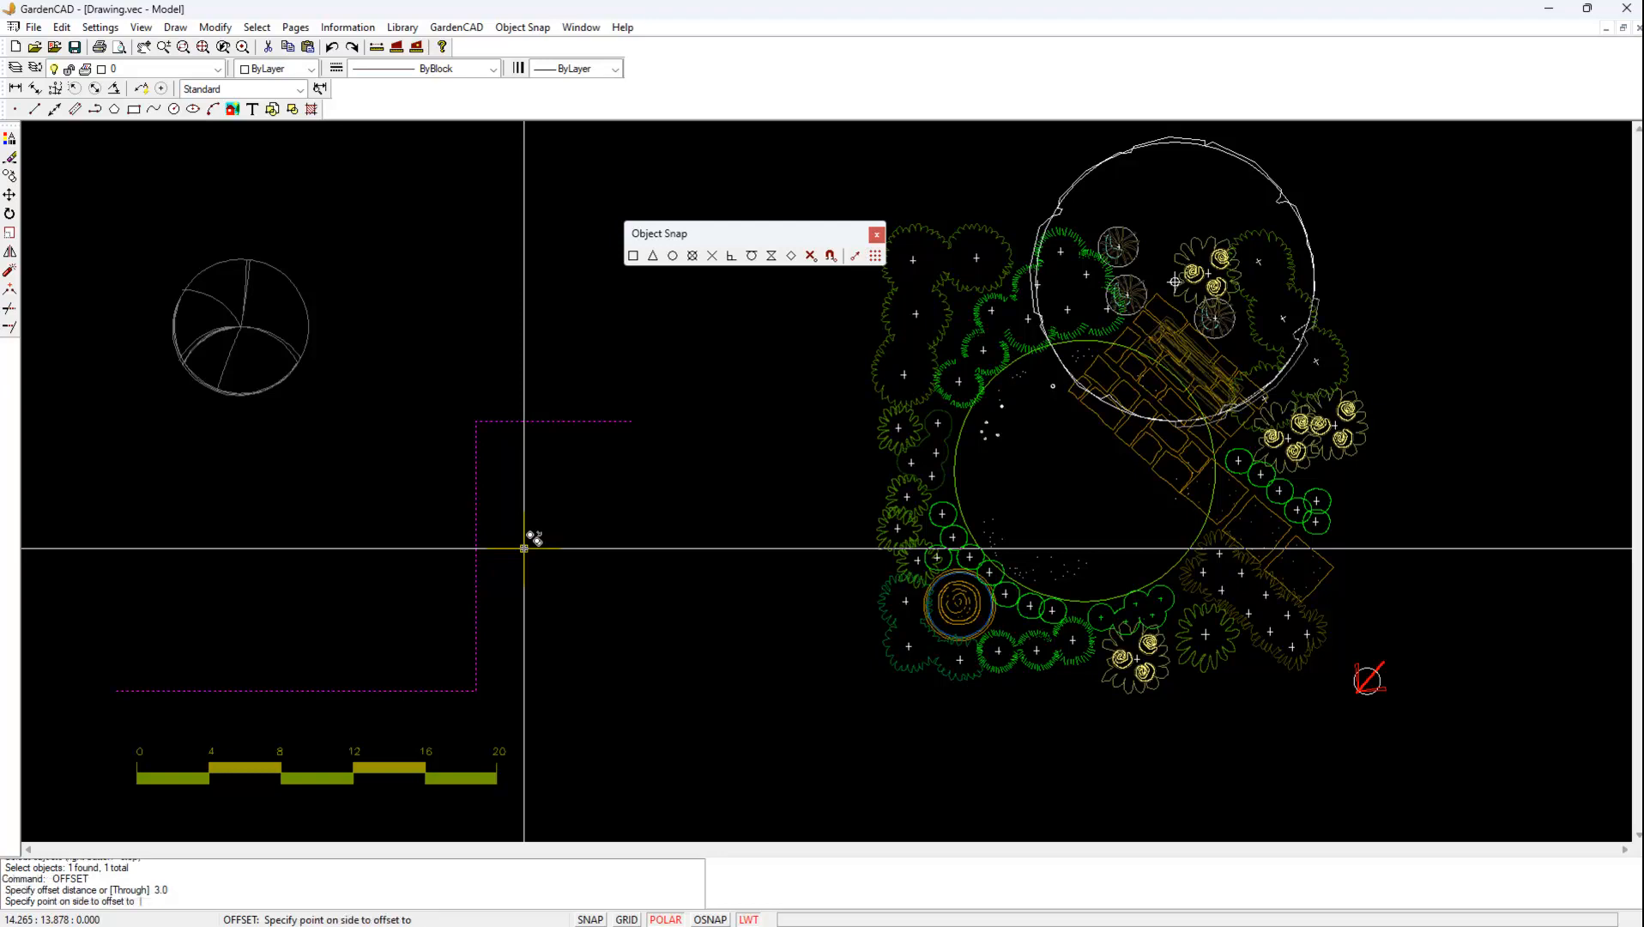
{"action": "left_click", "coordinate": [444, 557]}
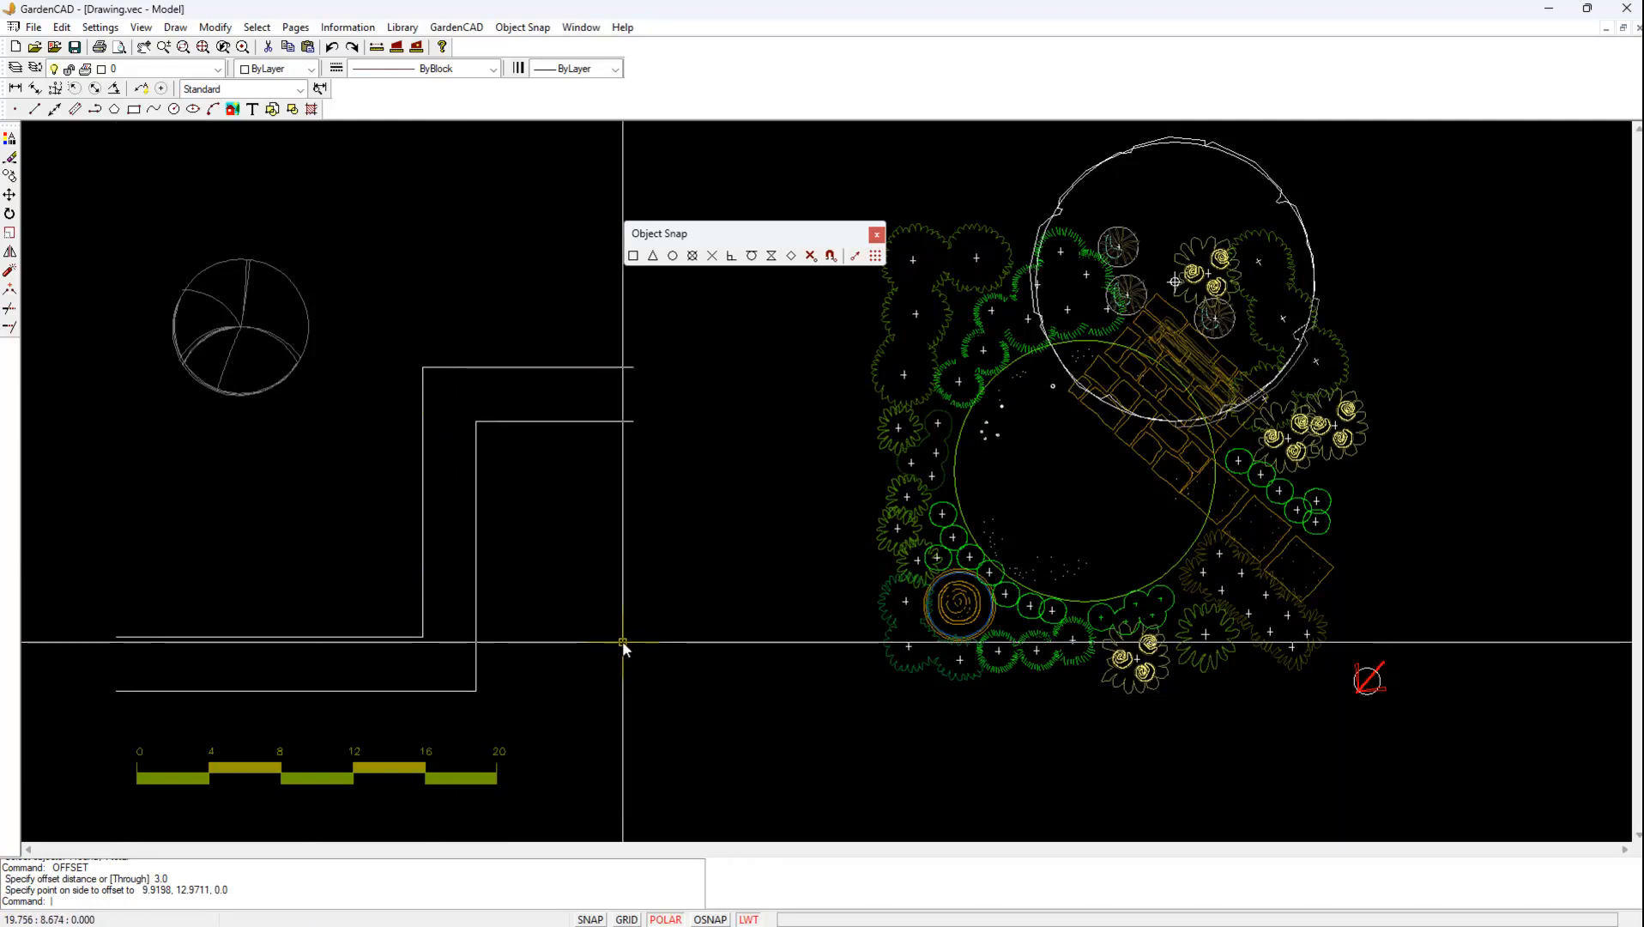
Scale the inserted tree symbol up about its centre by a factor of about 1.5.
{"action": "left_click", "coordinate": [242, 333]}
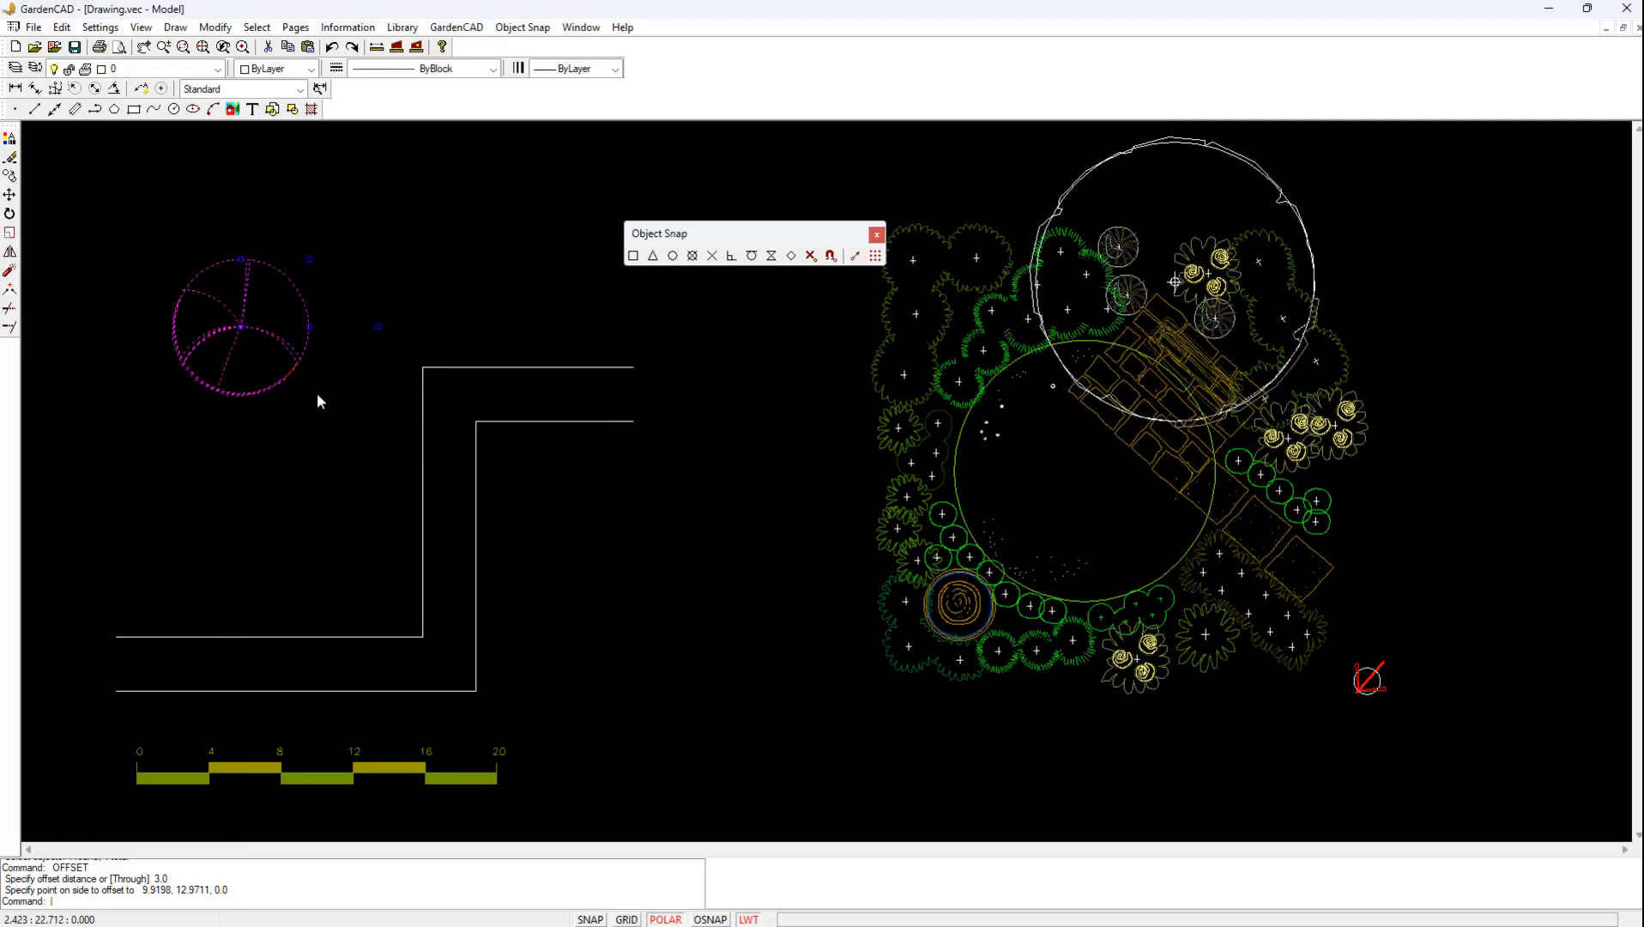
{"action": "right_click", "coordinate": [325, 453]}
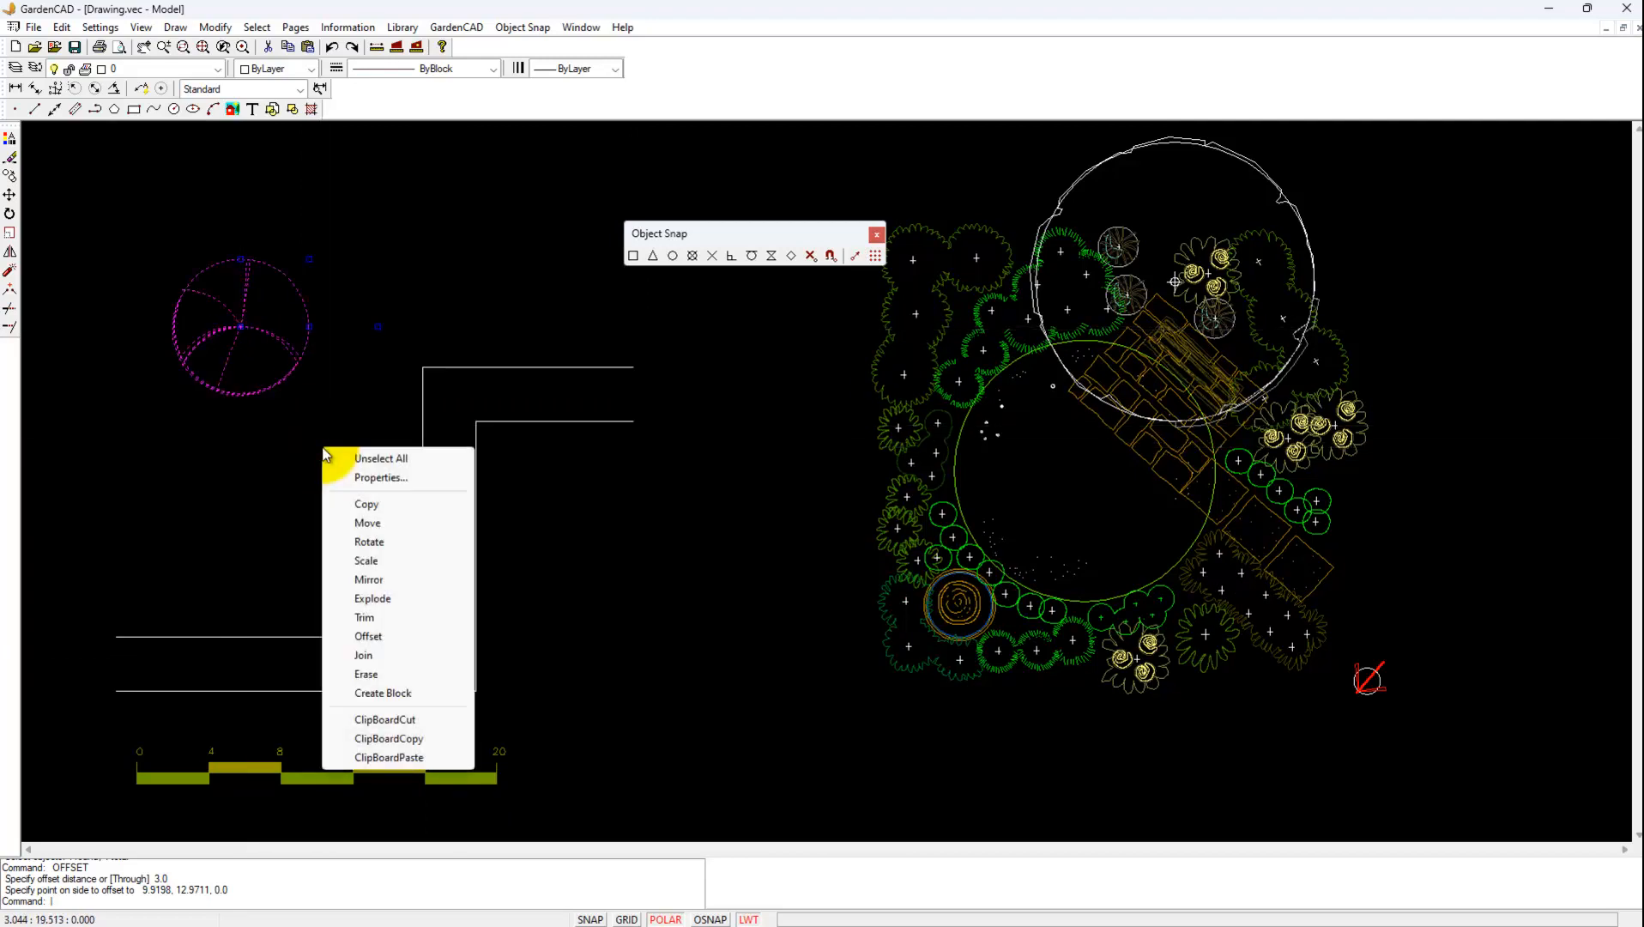
{"action": "left_click", "coordinate": [378, 561]}
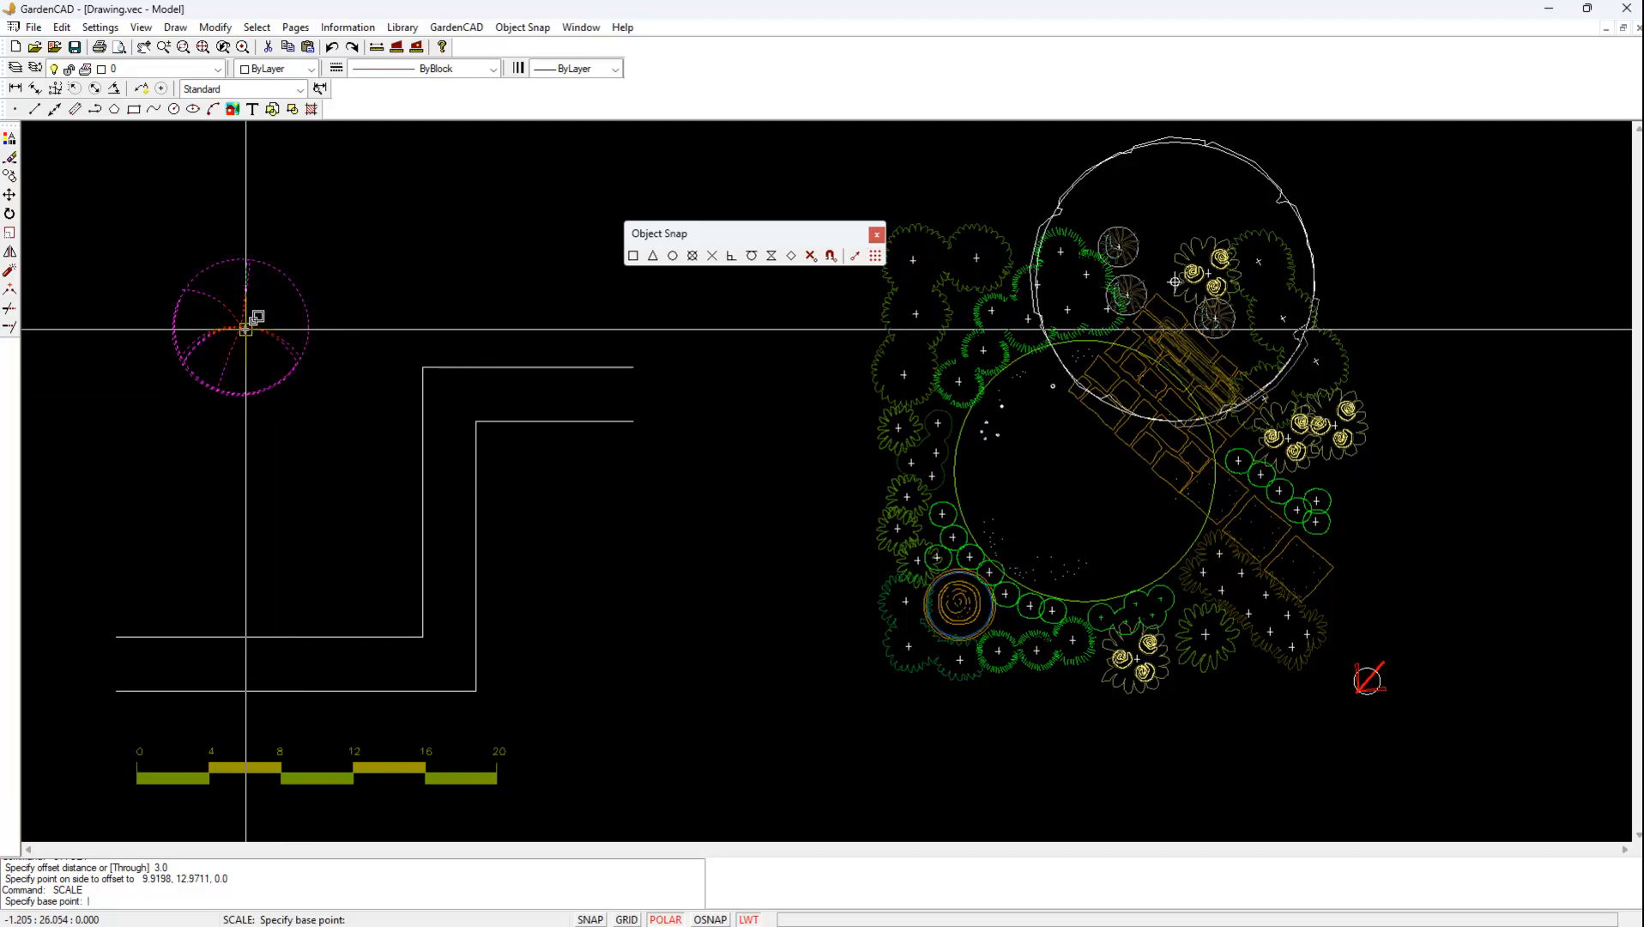
{"action": "left_click", "coordinate": [365, 282]}
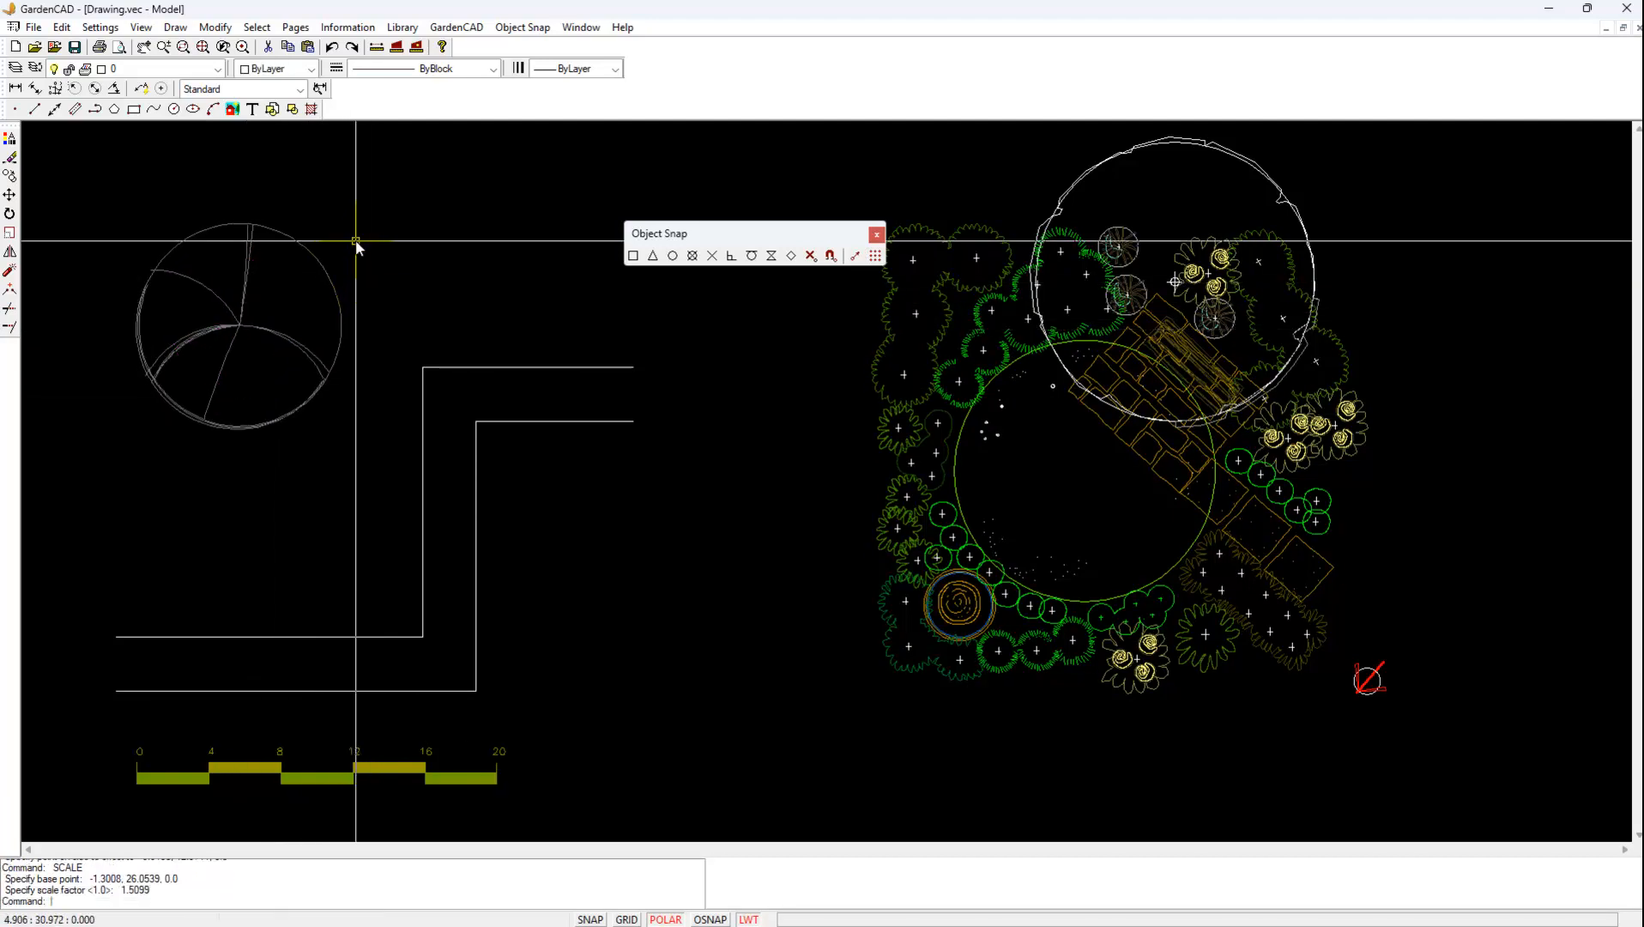
Open the small shrubs category of the library's plant selector.
{"action": "left_click", "coordinate": [413, 32]}
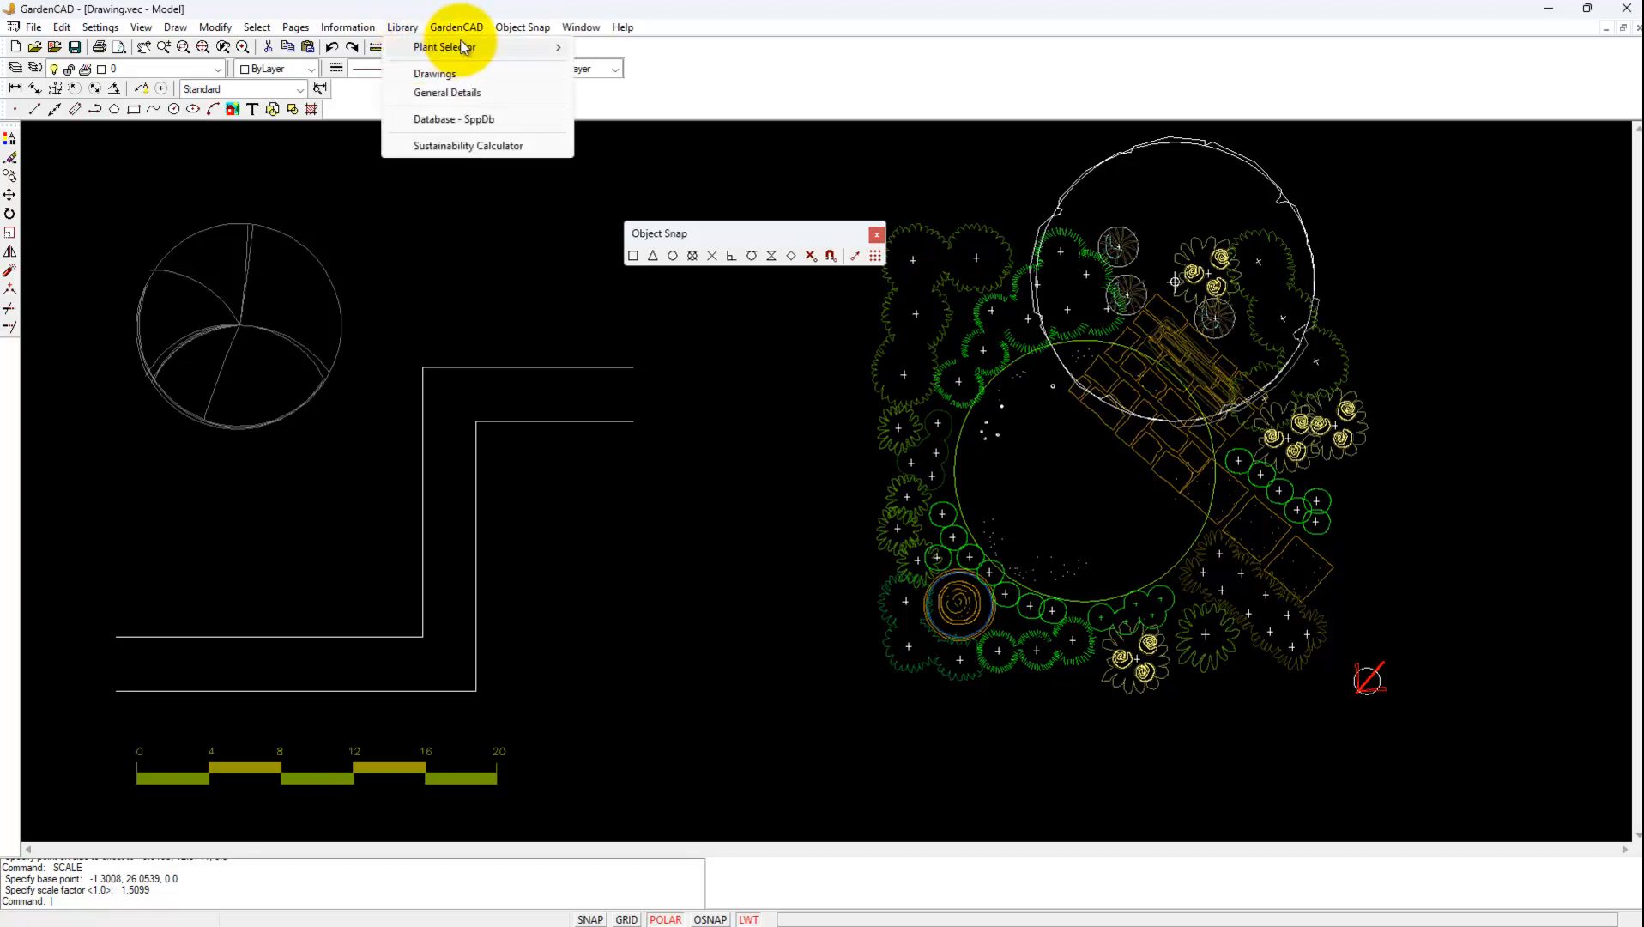
{"action": "mouse_move", "coordinate": [515, 48]}
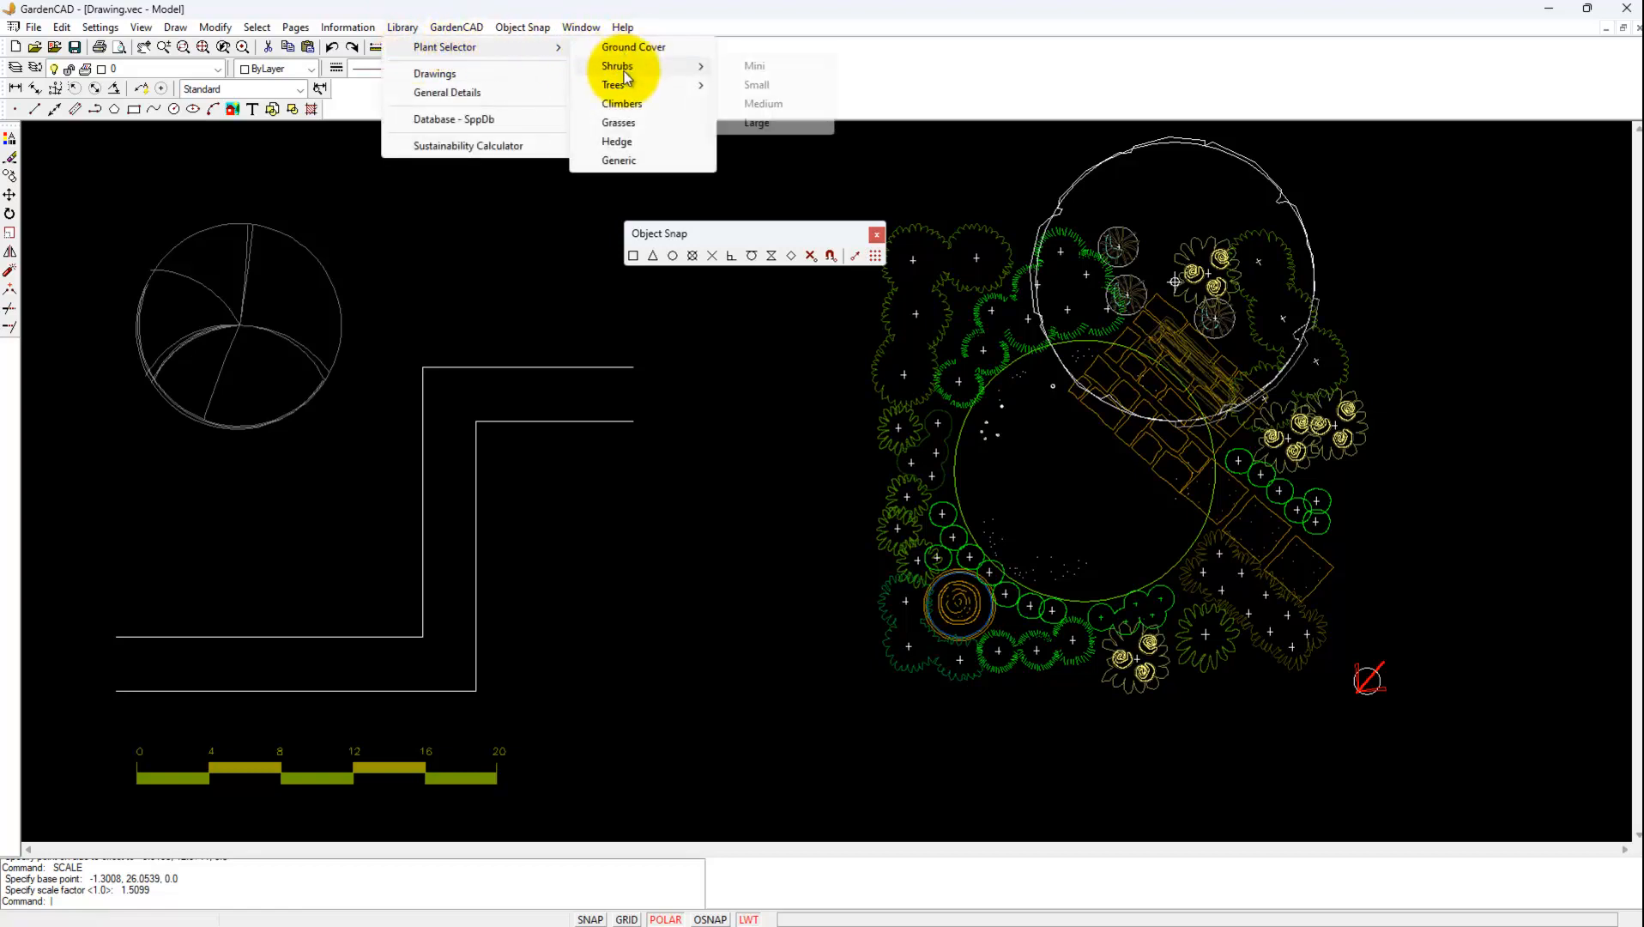
{"action": "left_click", "coordinate": [754, 83]}
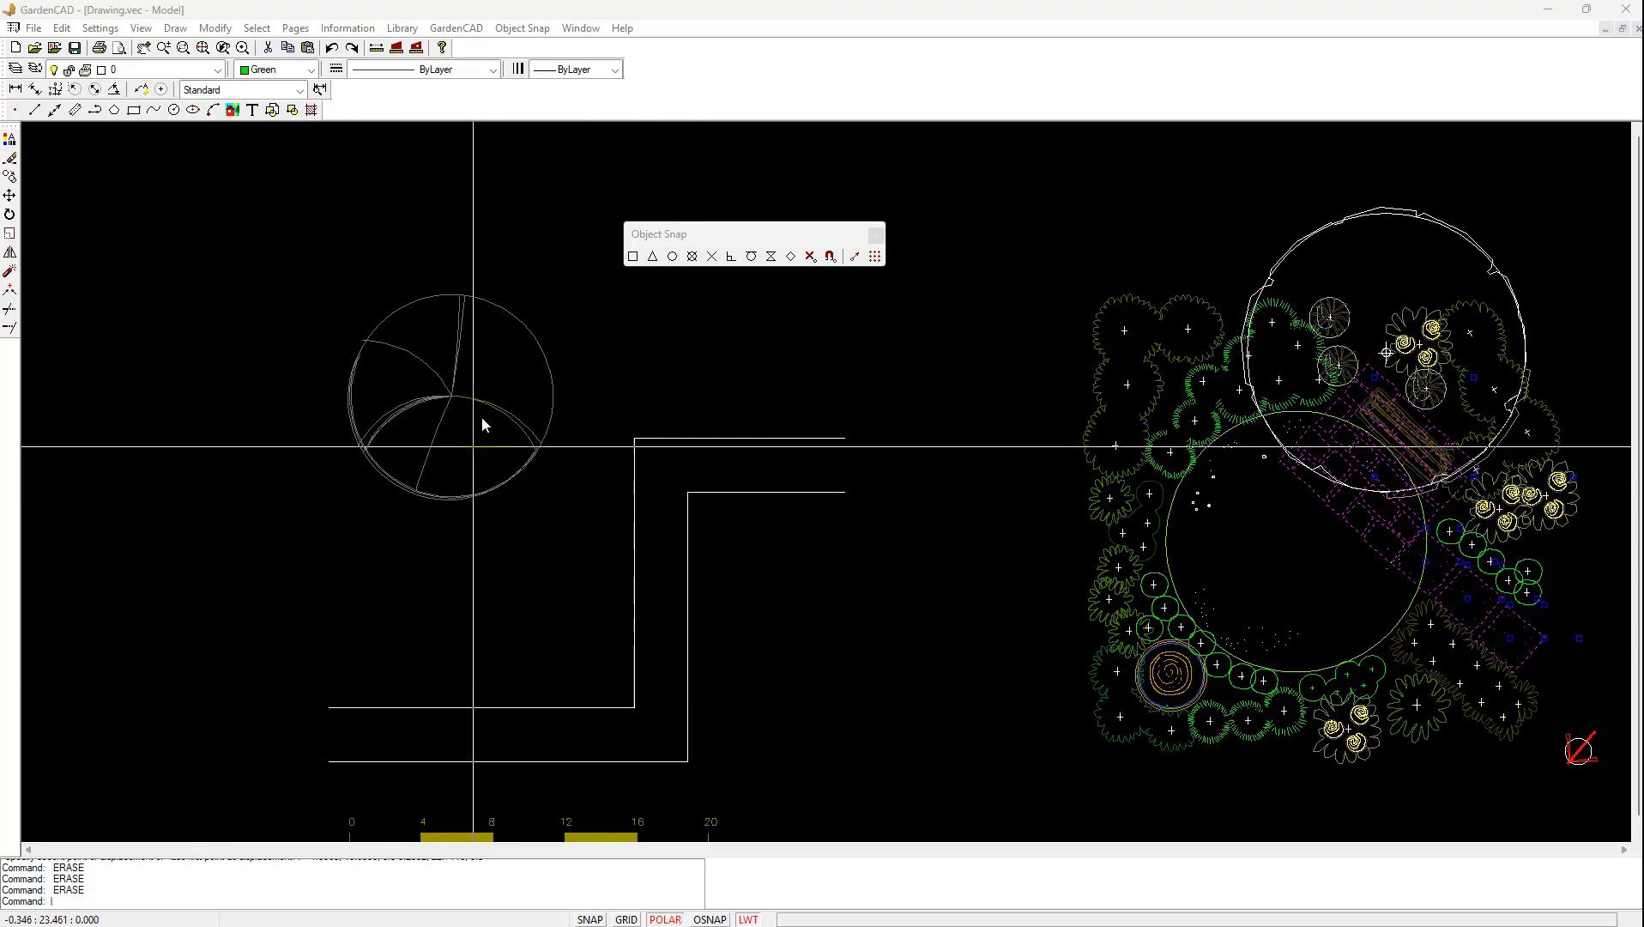
Copy the selected paving path from the garden plan to the empty area beside the enlarged tree symbol.
{"action": "right_click", "coordinate": [1369, 513]}
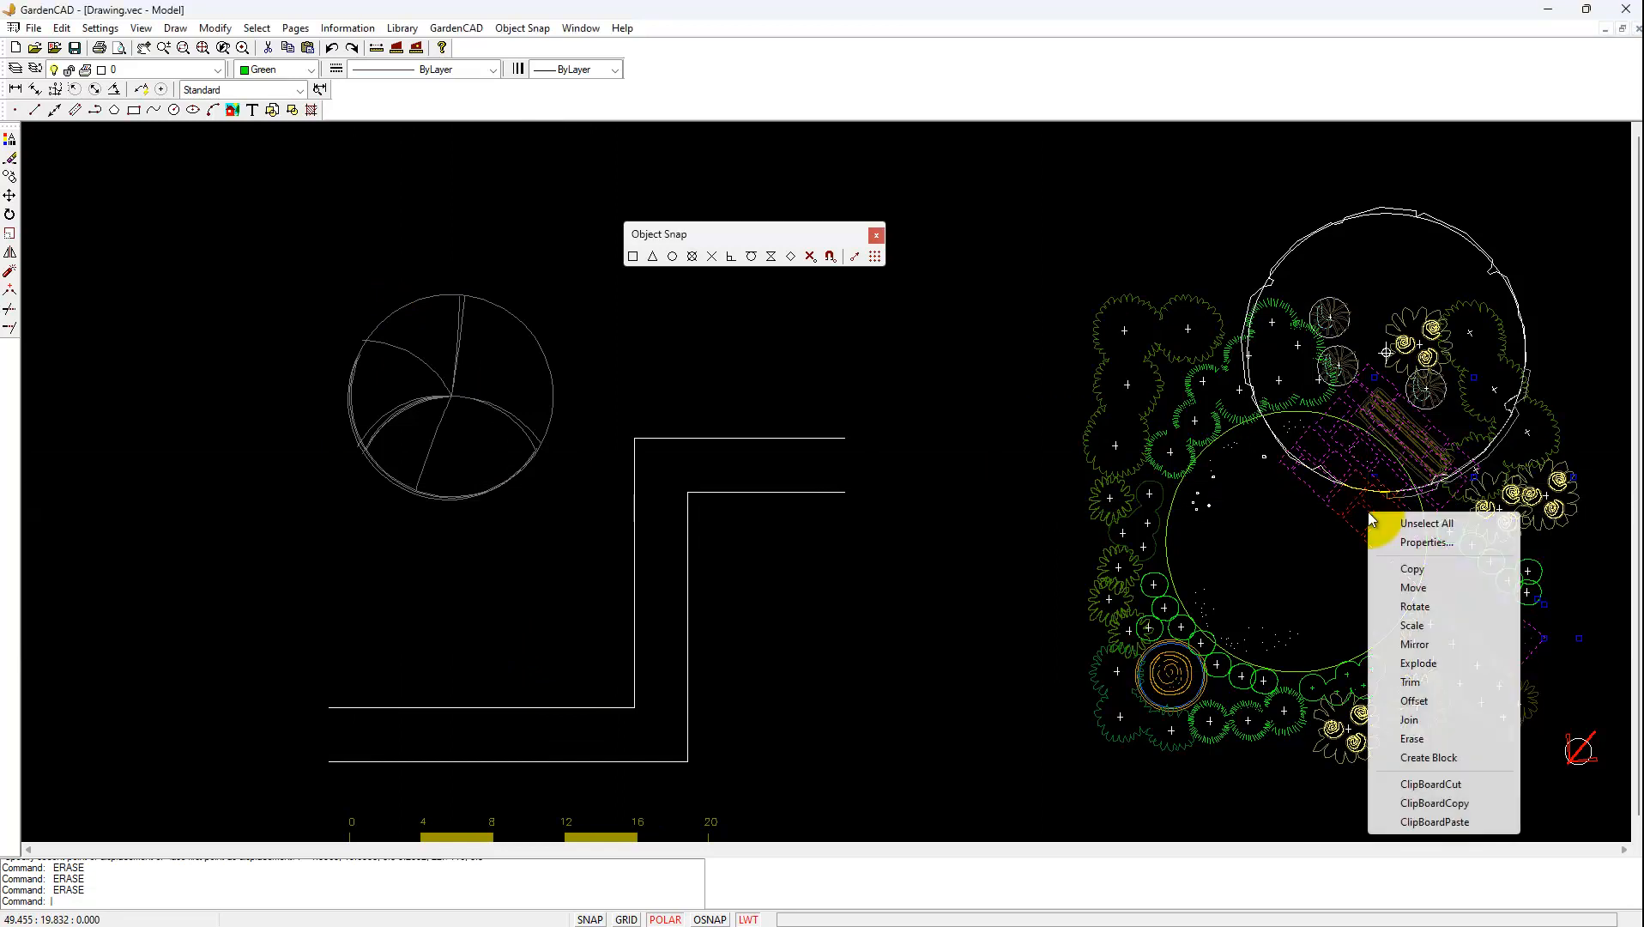
{"action": "left_click", "coordinate": [1412, 568]}
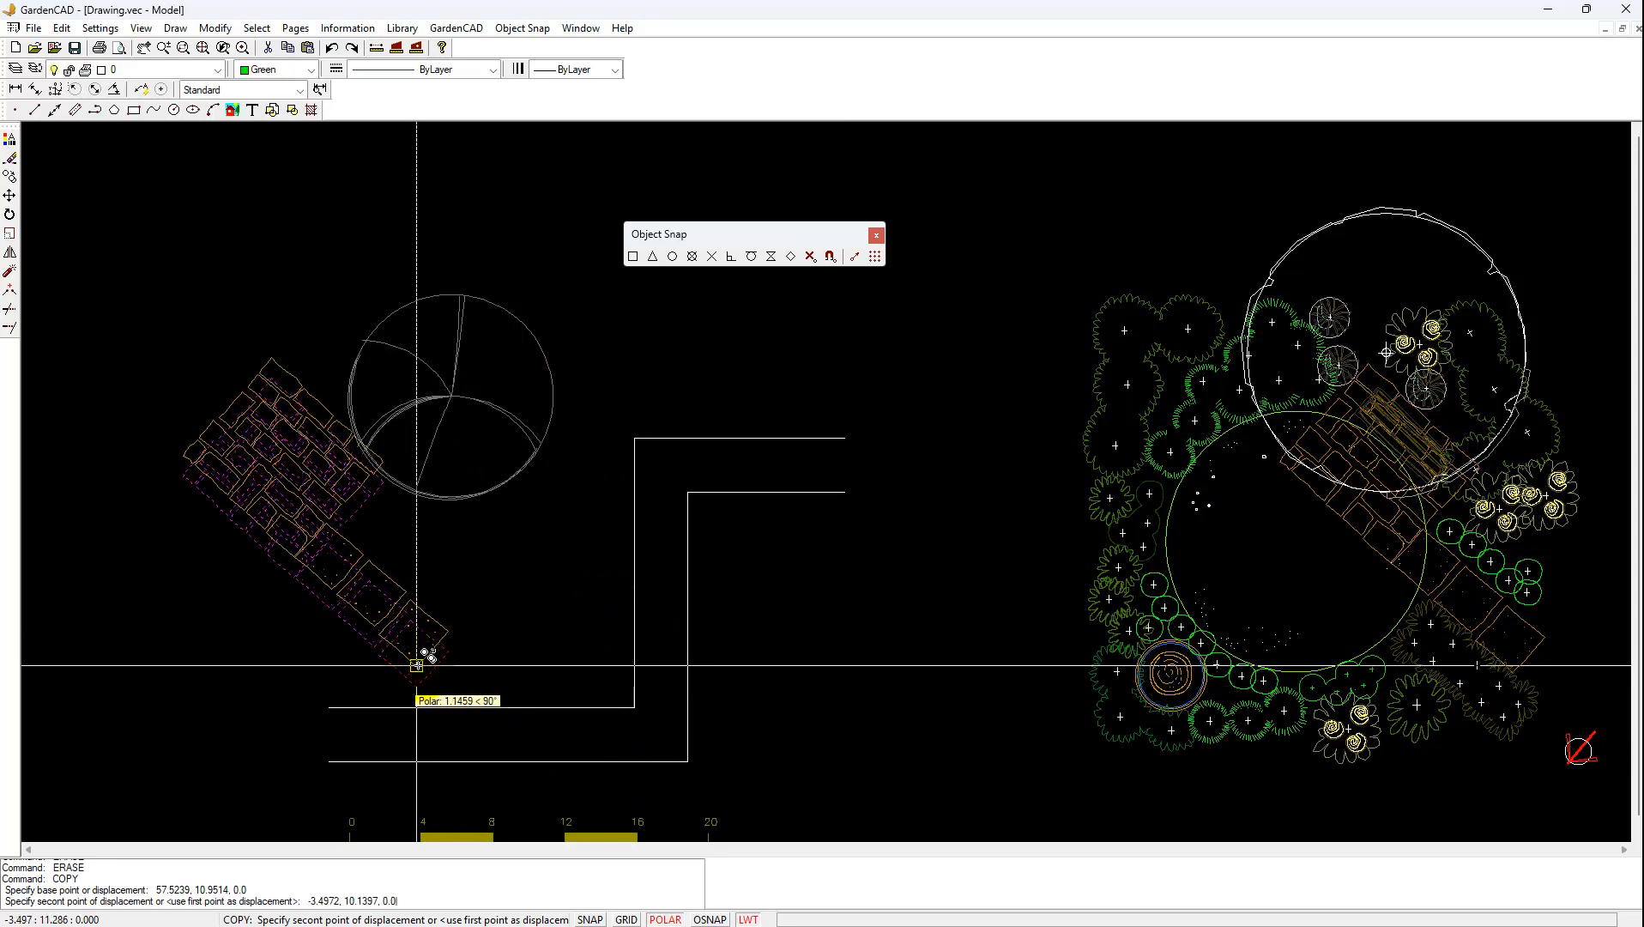
{"action": "left_click", "coordinate": [416, 665]}
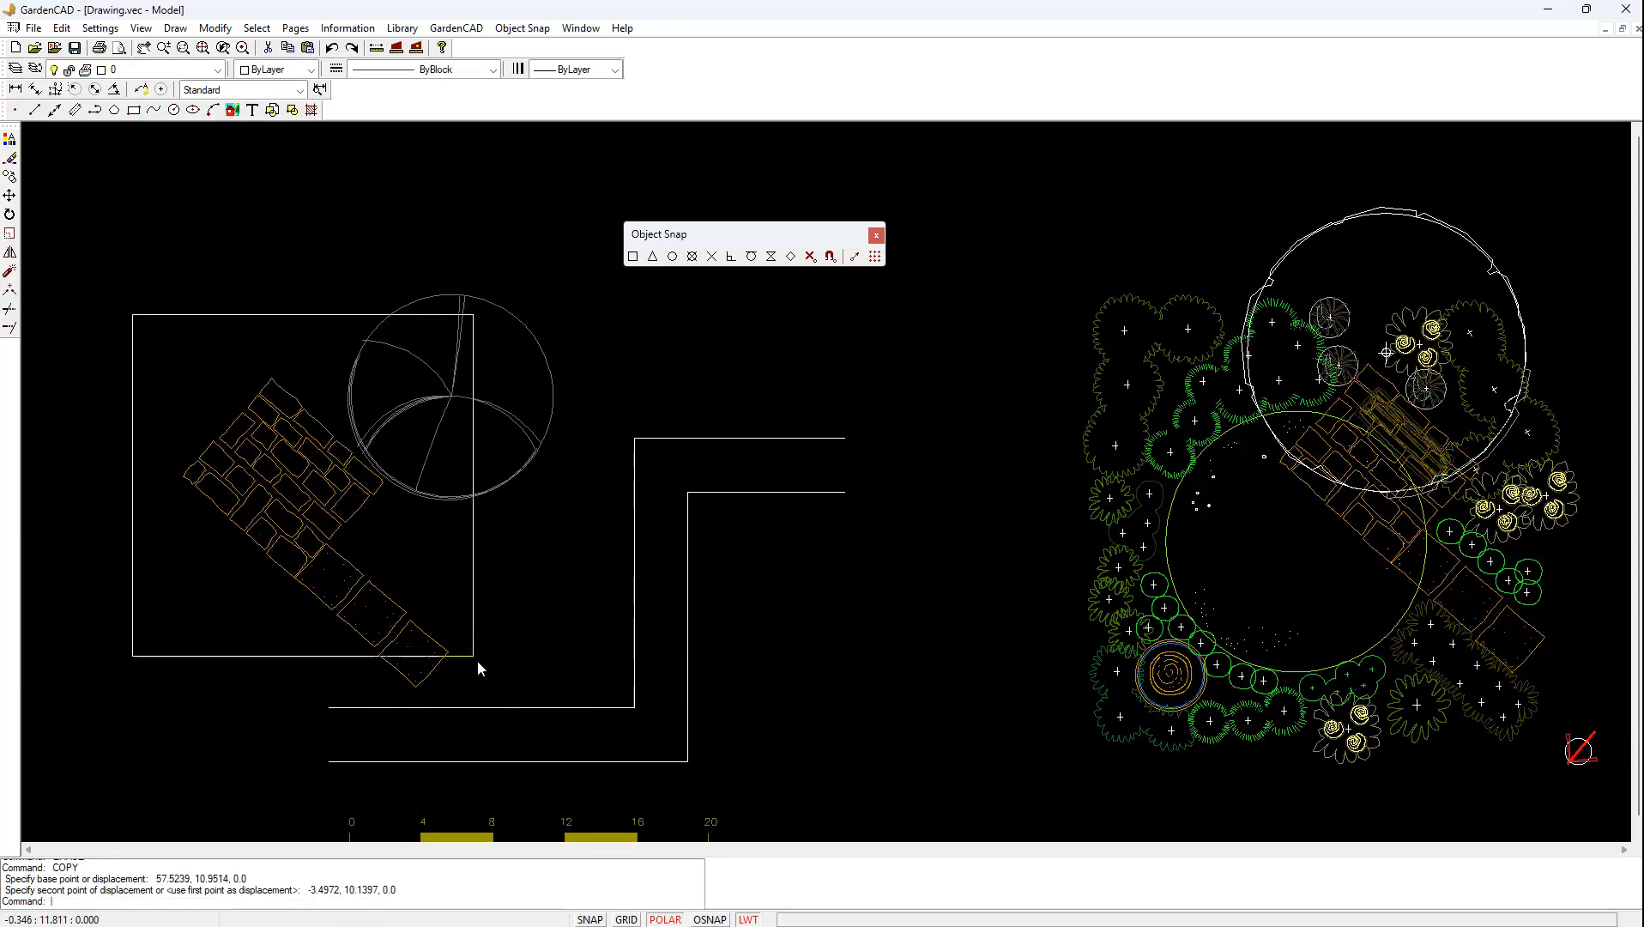
Rotate the copied paving path by about 313 degrees around the bottom corner of its lowest slab so it runs vertically.
{"action": "left_click", "coordinate": [486, 688]}
{"action": "right_click", "coordinate": [466, 589]}
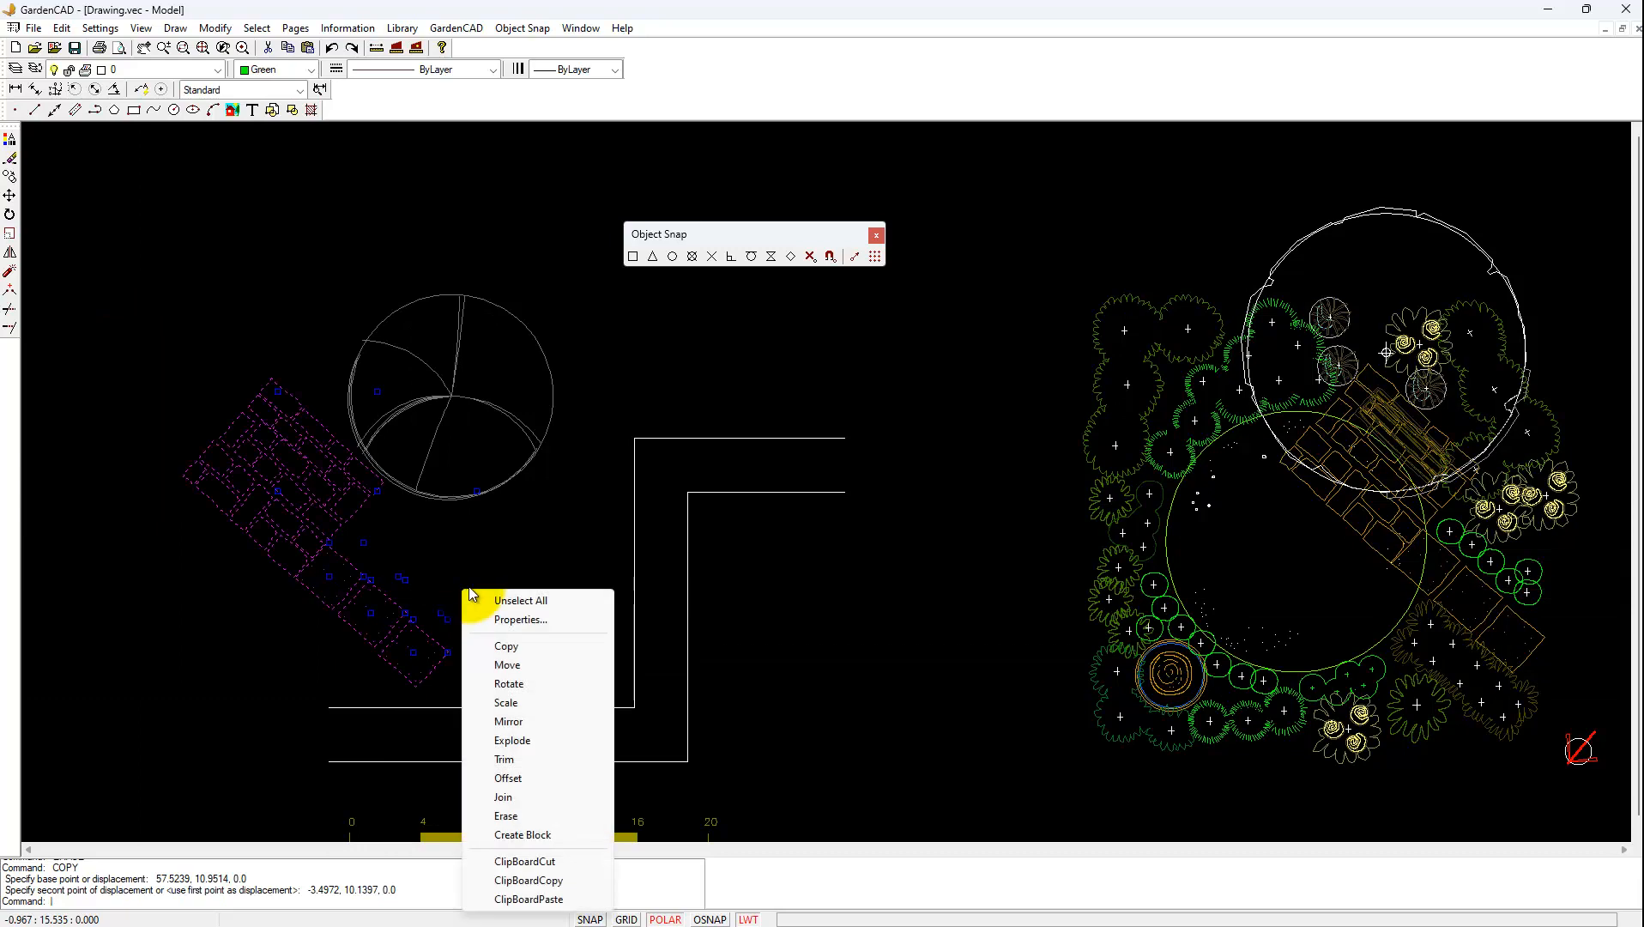
{"action": "left_click", "coordinate": [516, 689]}
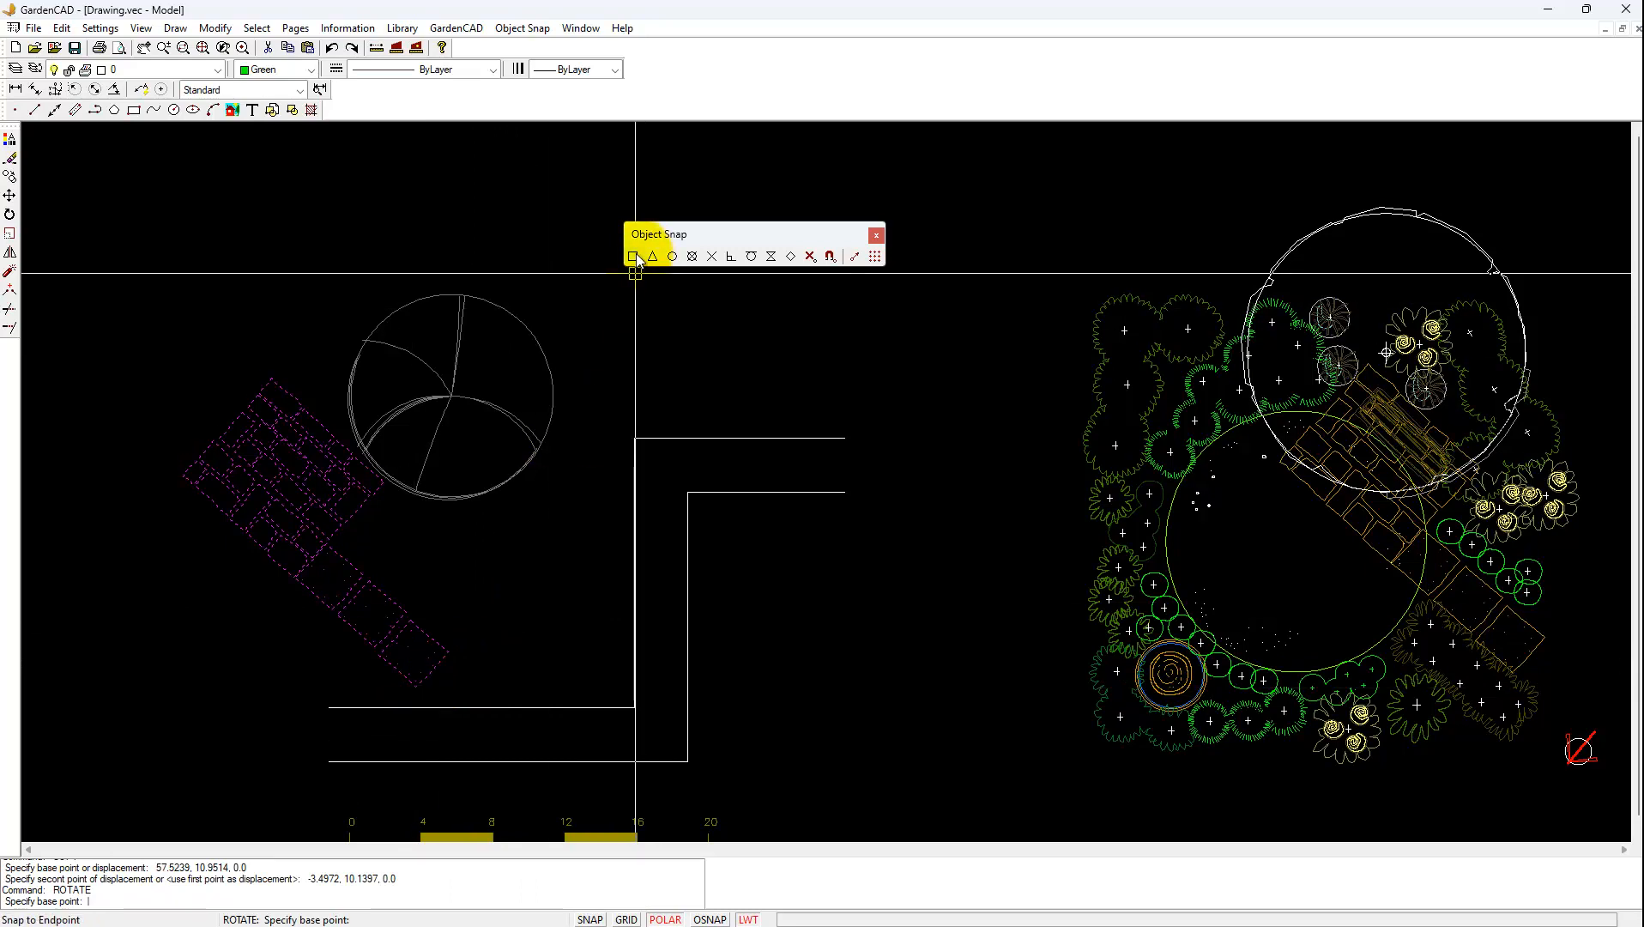
{"action": "left_click", "coordinate": [416, 686]}
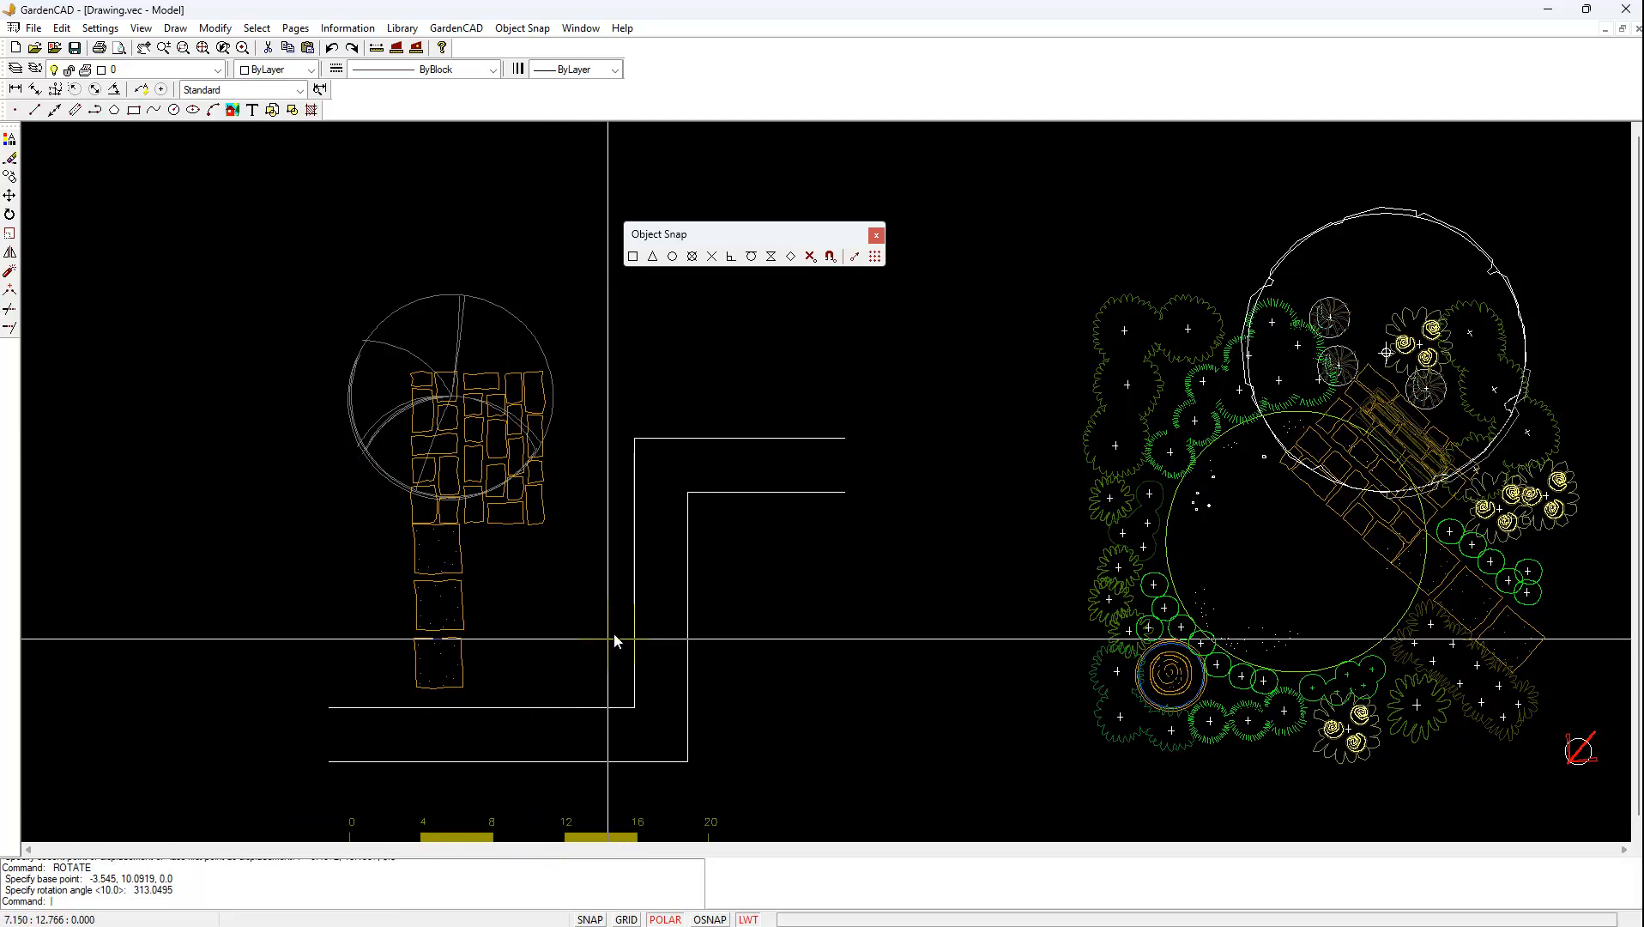
Move the whole vertical paving path down and to the left, to the starting end of the upper stepped line.
{"action": "left_click", "coordinate": [424, 516]}
{"action": "left_click", "coordinate": [513, 657]}
{"action": "left_click", "coordinate": [448, 660]}
{"action": "right_click", "coordinate": [533, 621]}
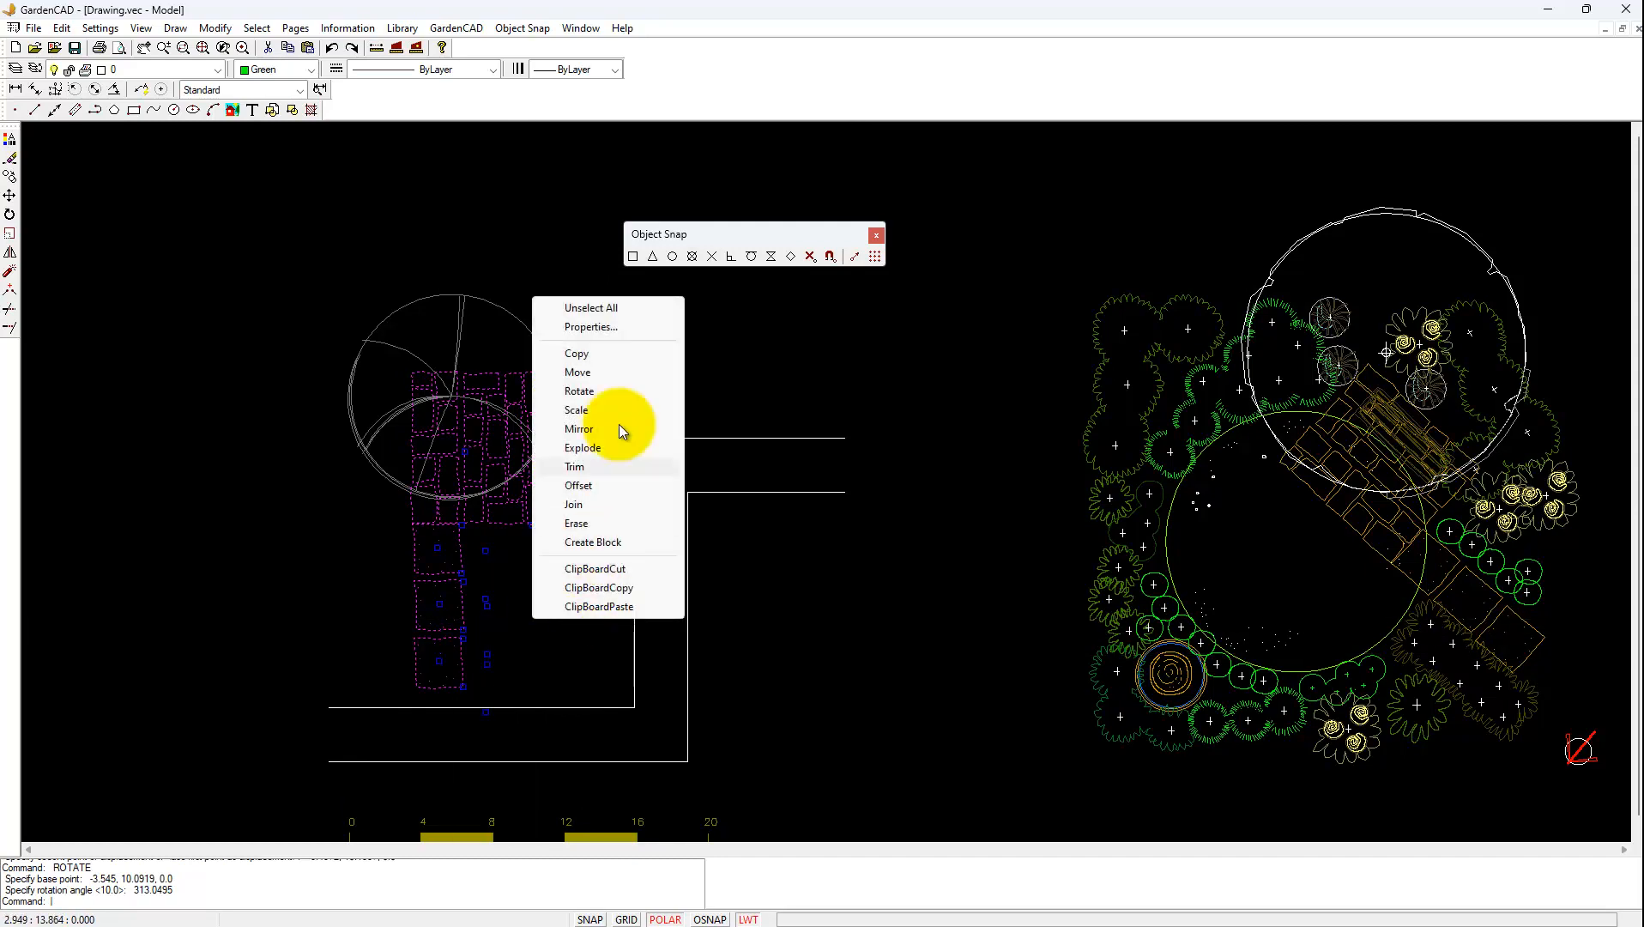
{"action": "left_click", "coordinate": [591, 372]}
{"action": "left_click", "coordinate": [508, 619]}
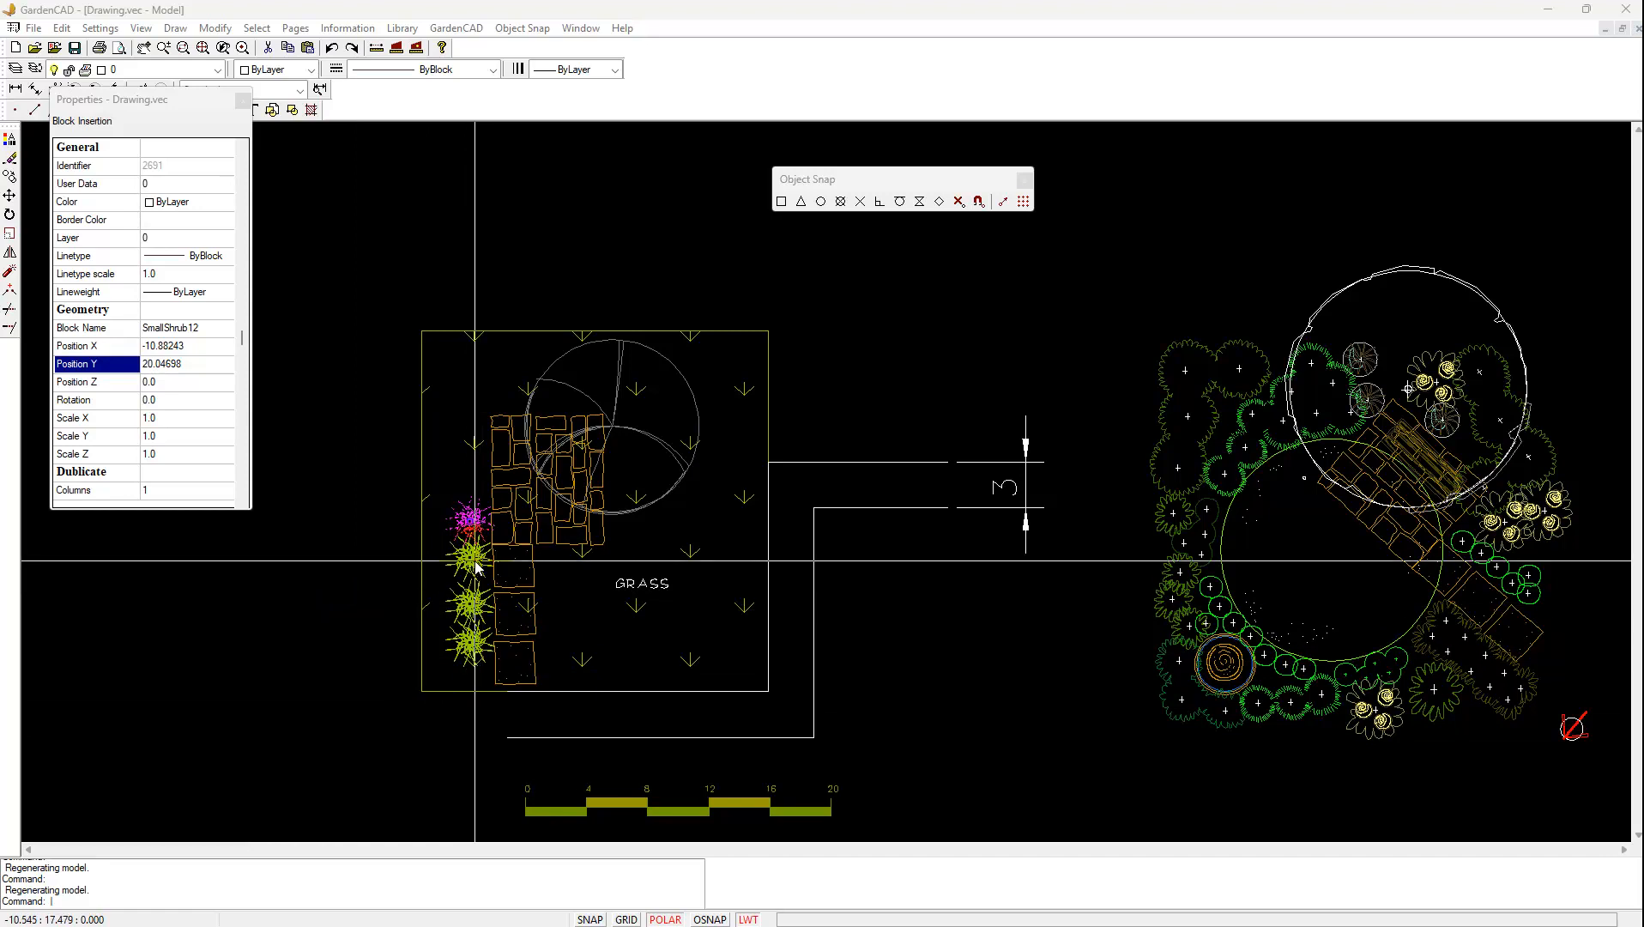
Clear the small shrub selection and inspect the properties of the rectangle bounding the grass area.
{"action": "key", "text": "Escape"}
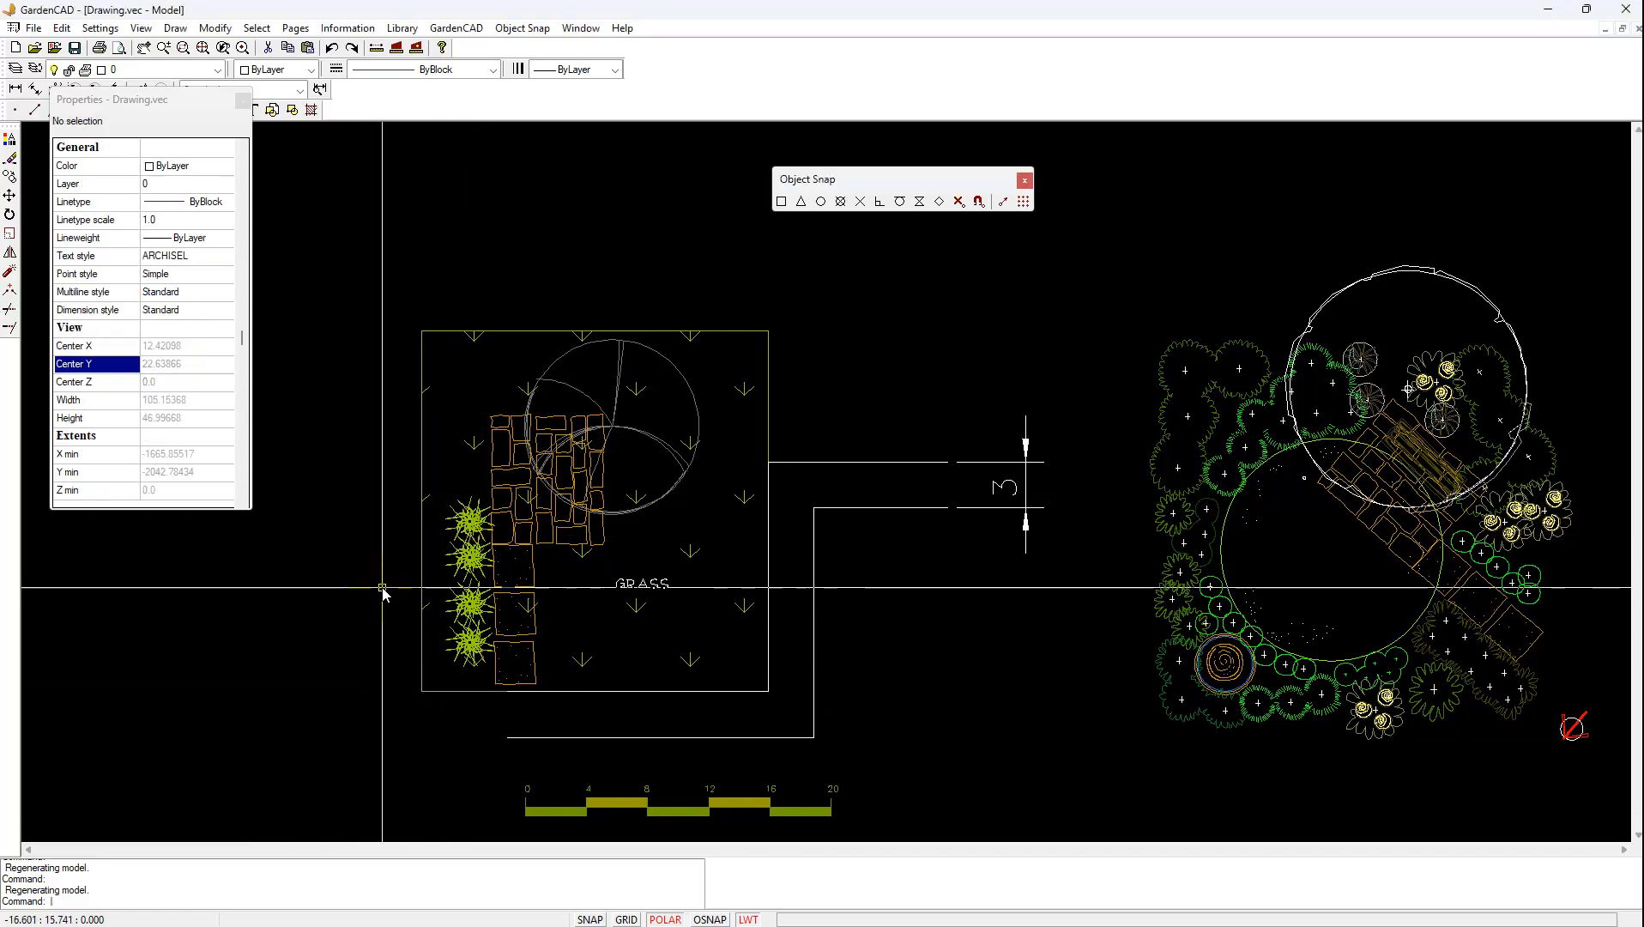
{"action": "left_click", "coordinate": [490, 693]}
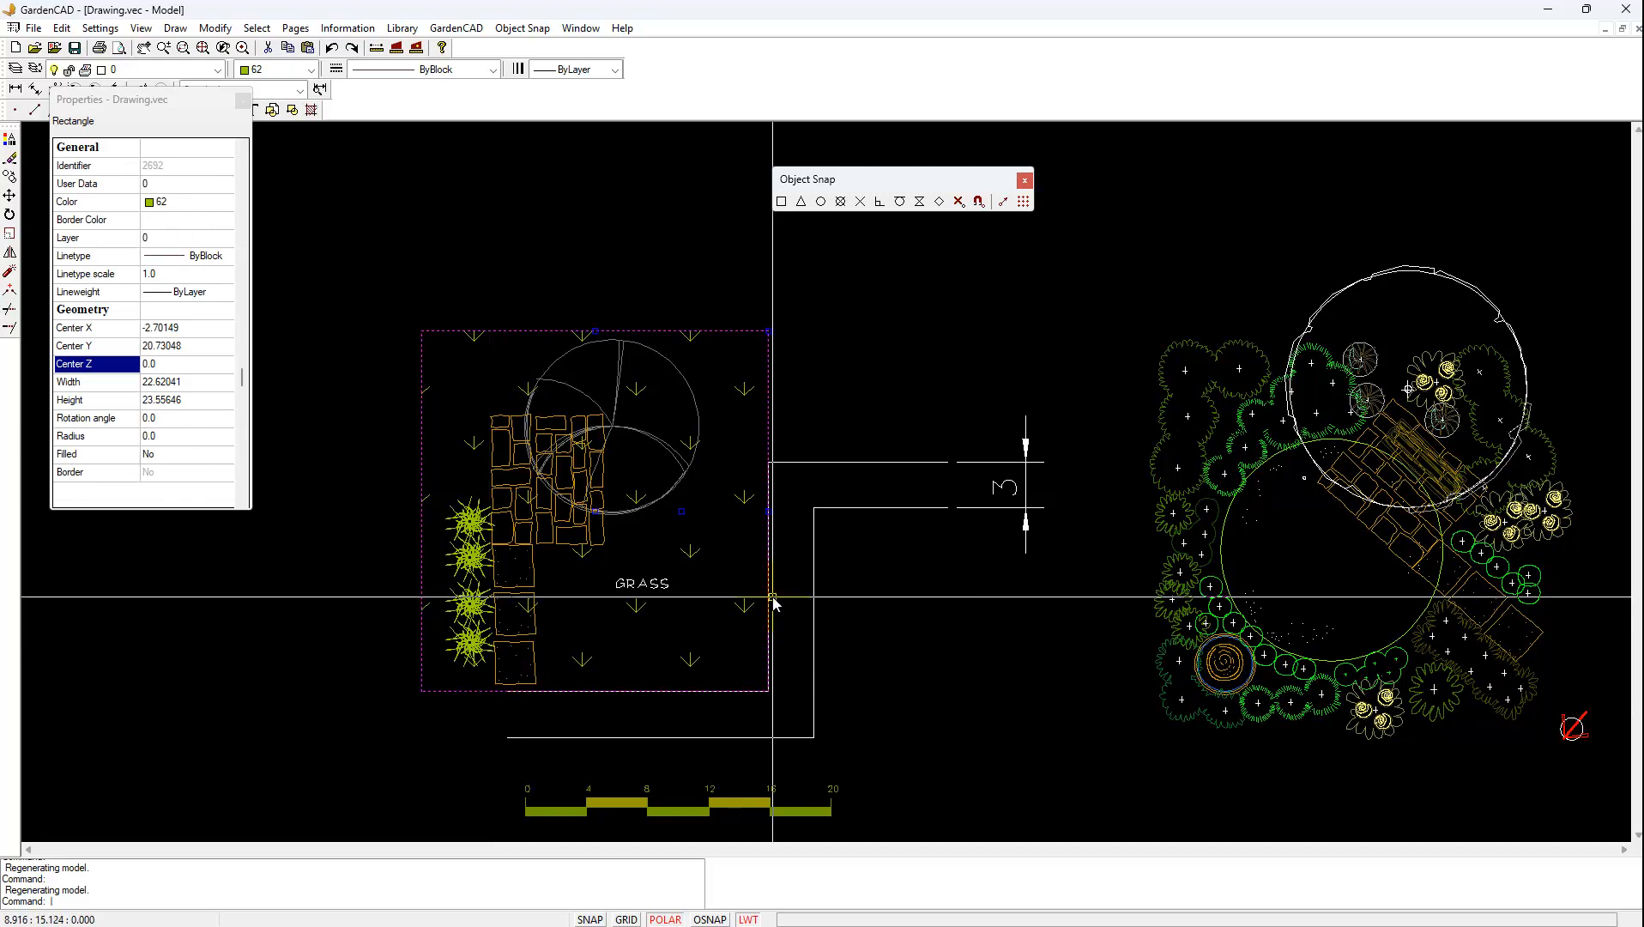
{"action": "key", "text": "Escape"}
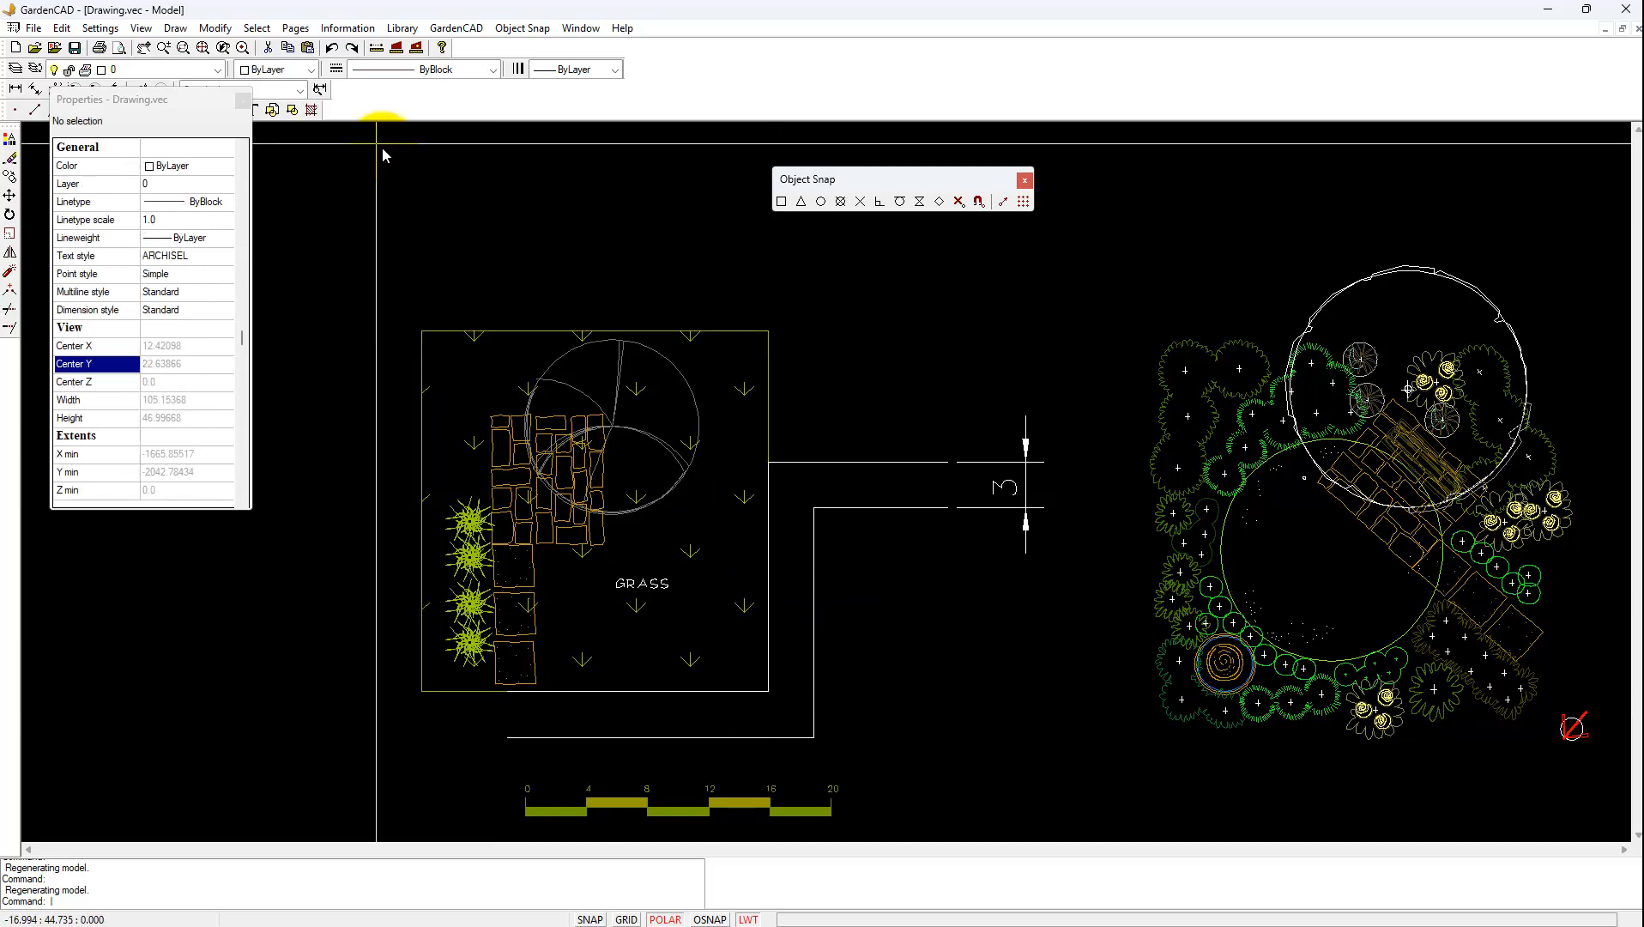
Review the hatch settings with the GRASS pattern, cancel without hatching, and check the GRASS text label.
{"action": "left_click", "coordinate": [187, 28]}
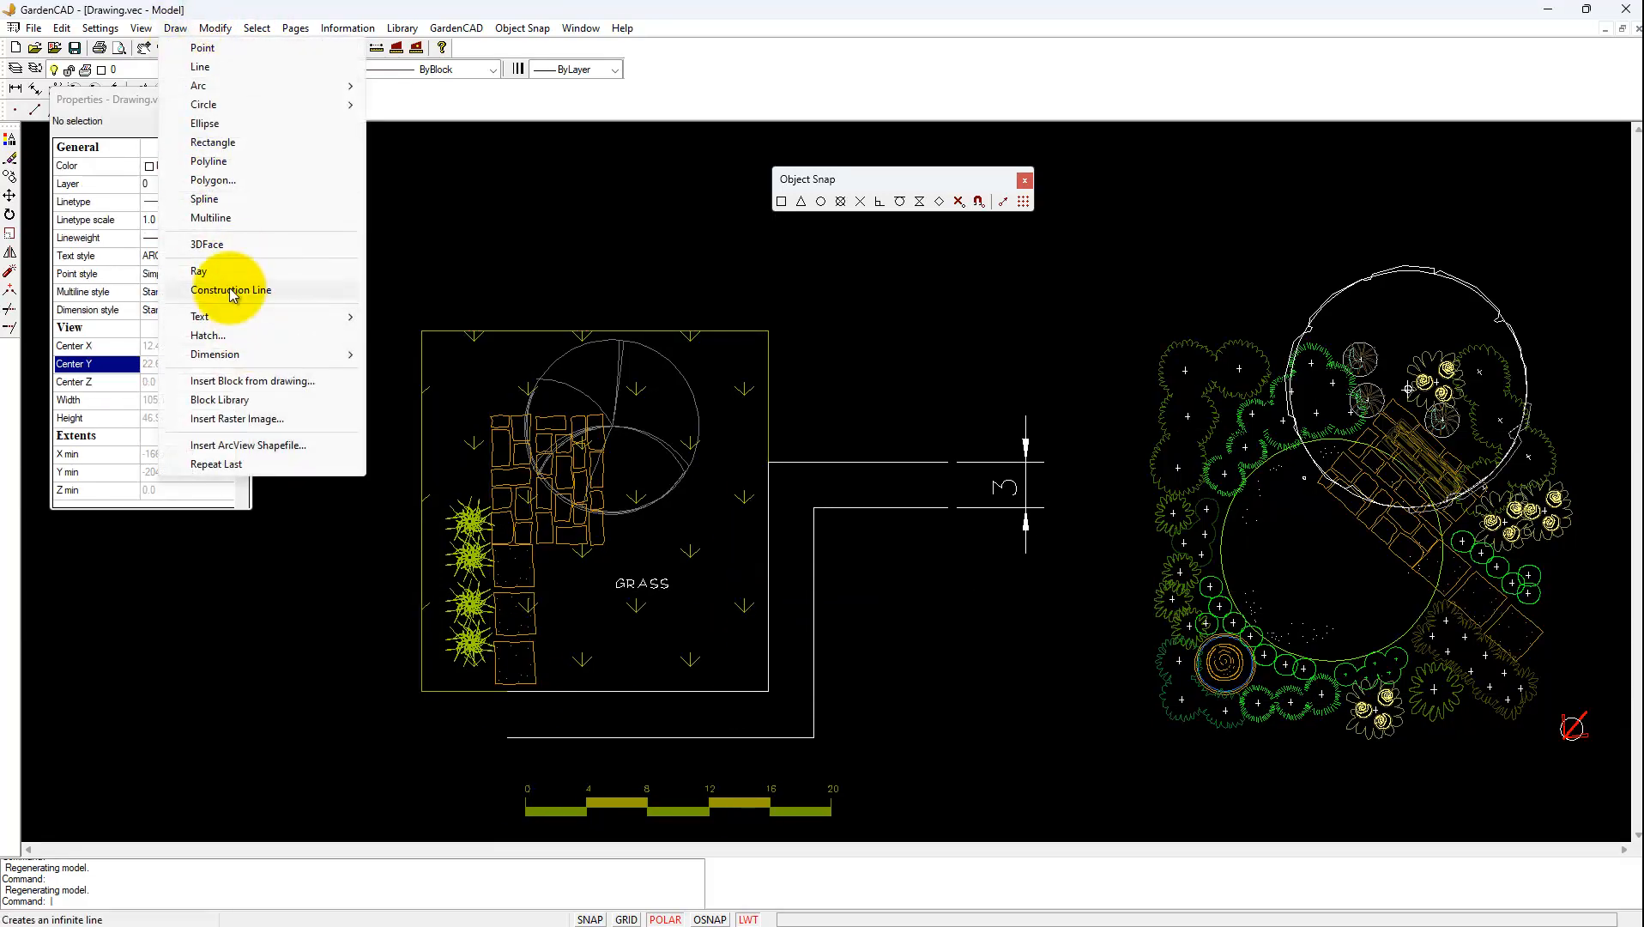
{"action": "left_click", "coordinate": [214, 340]}
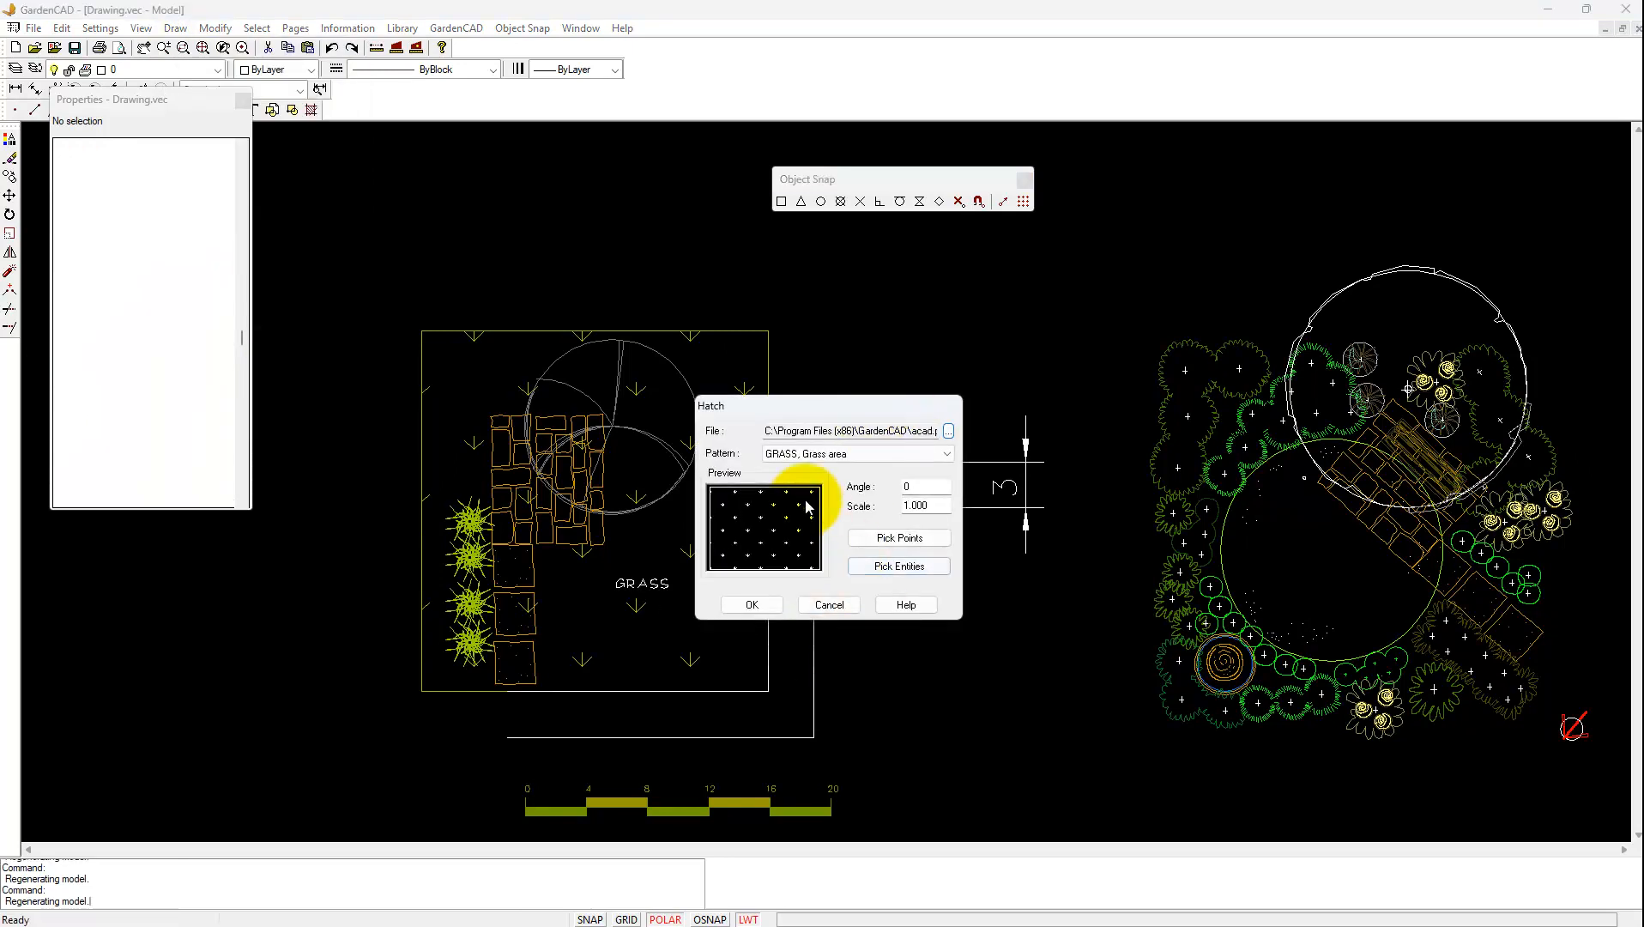
{"action": "left_click", "coordinate": [829, 605]}
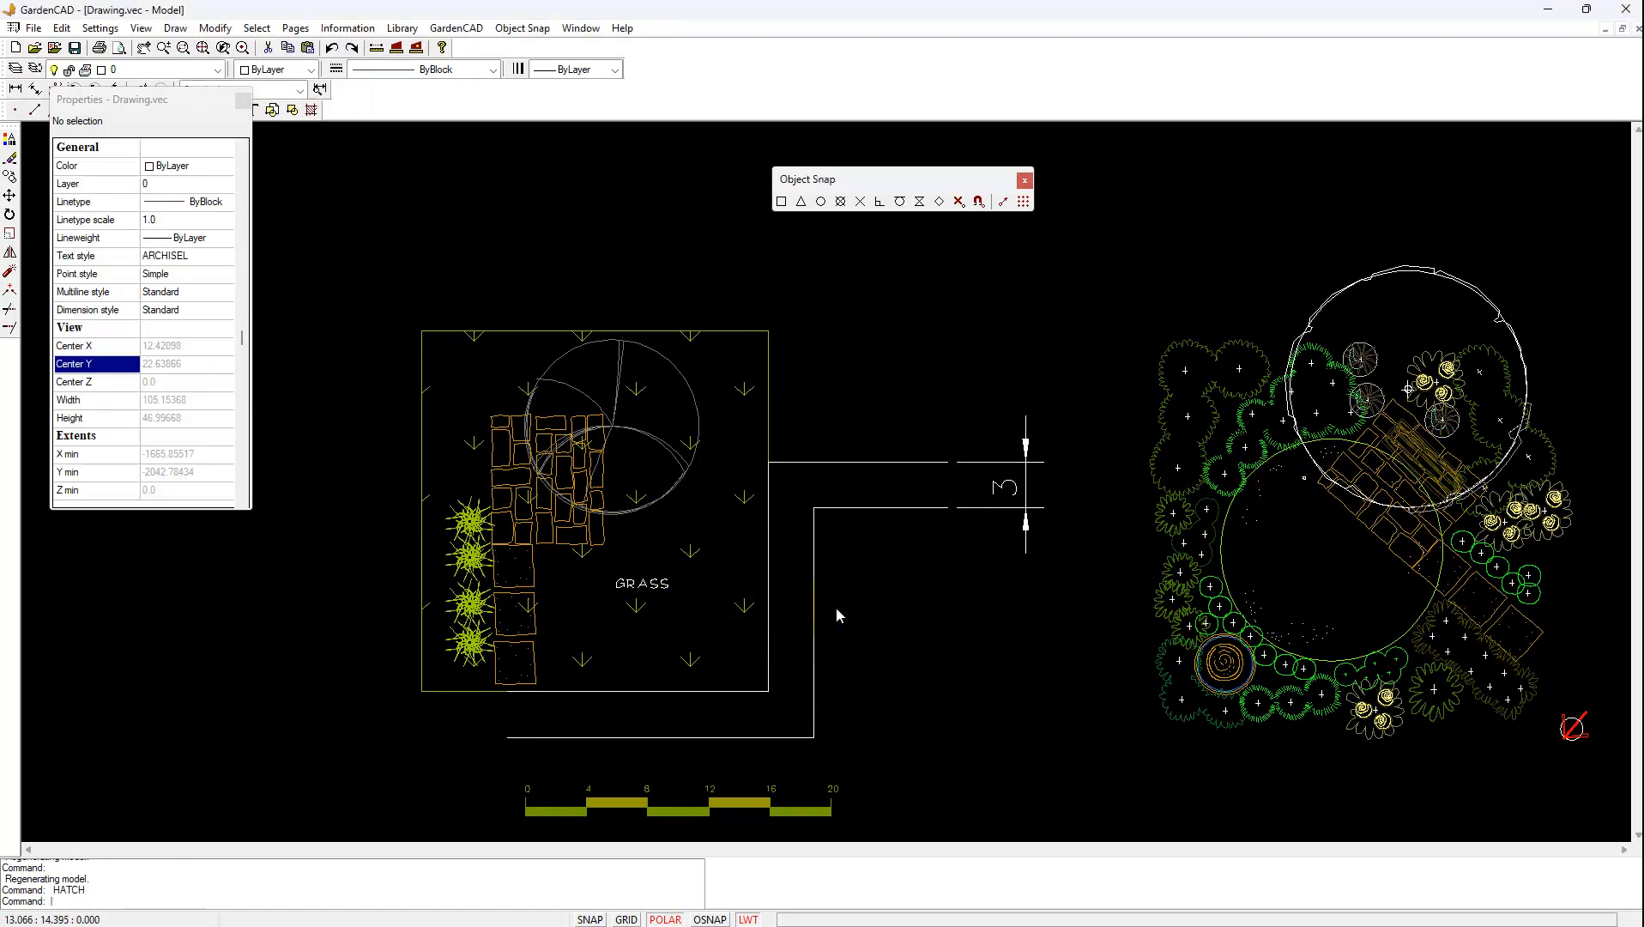
{"action": "left_click", "coordinate": [654, 584]}
{"action": "key", "text": "Escape"}
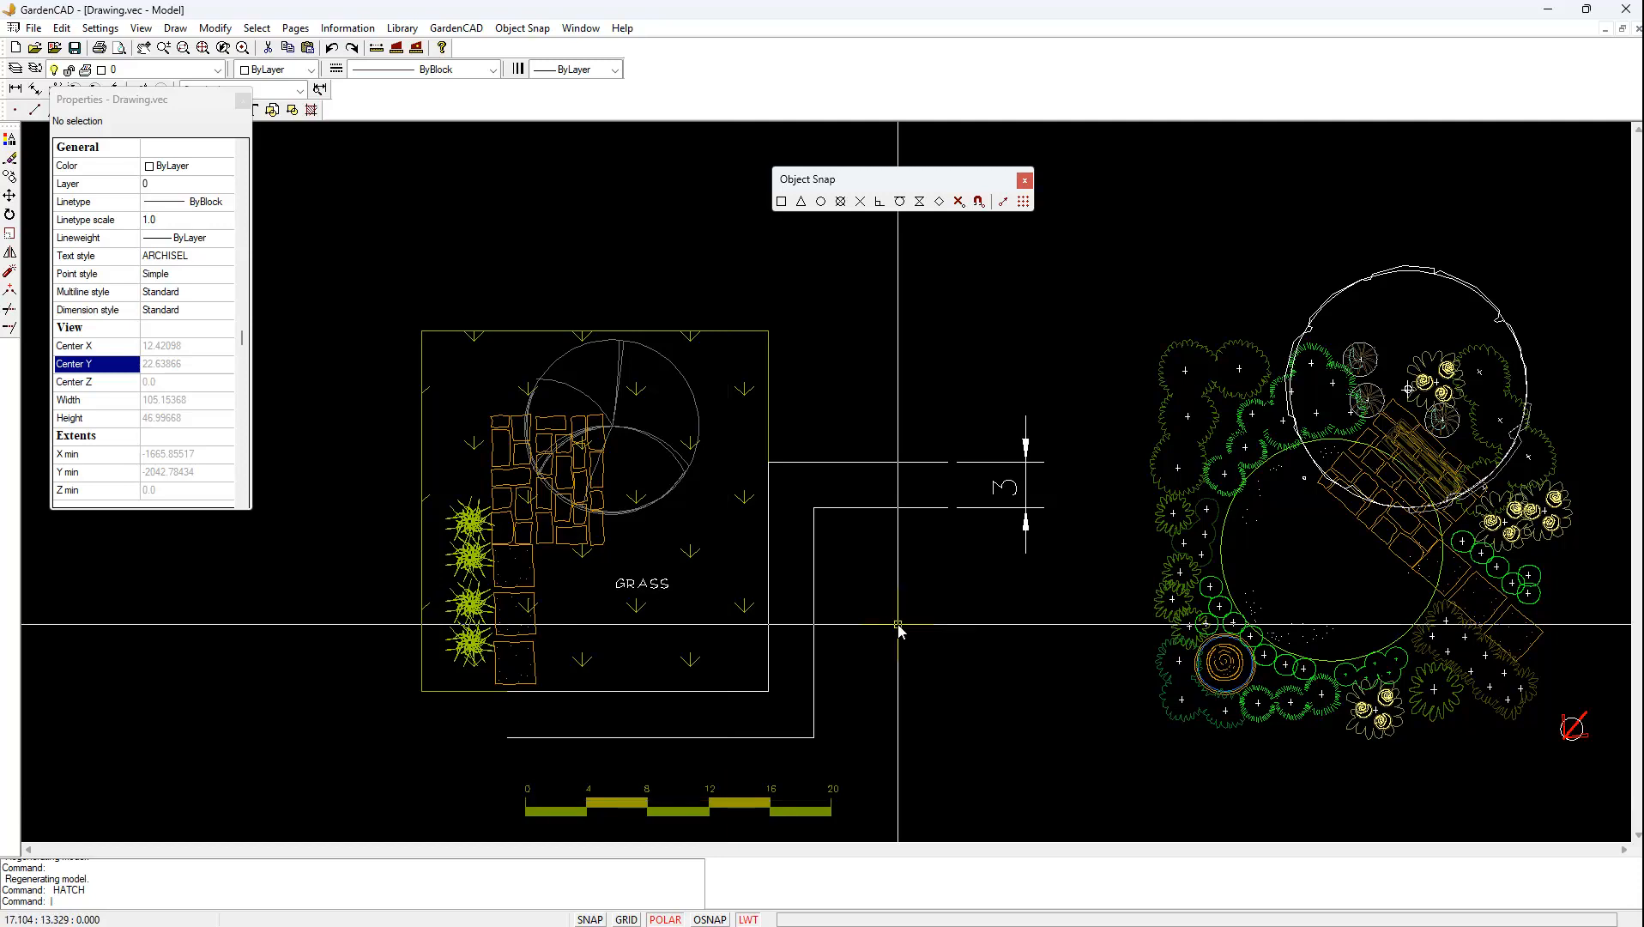
Review the print settings for the drawing, including printer, print area and scale, and leave without printing.
{"action": "left_click", "coordinate": [34, 29]}
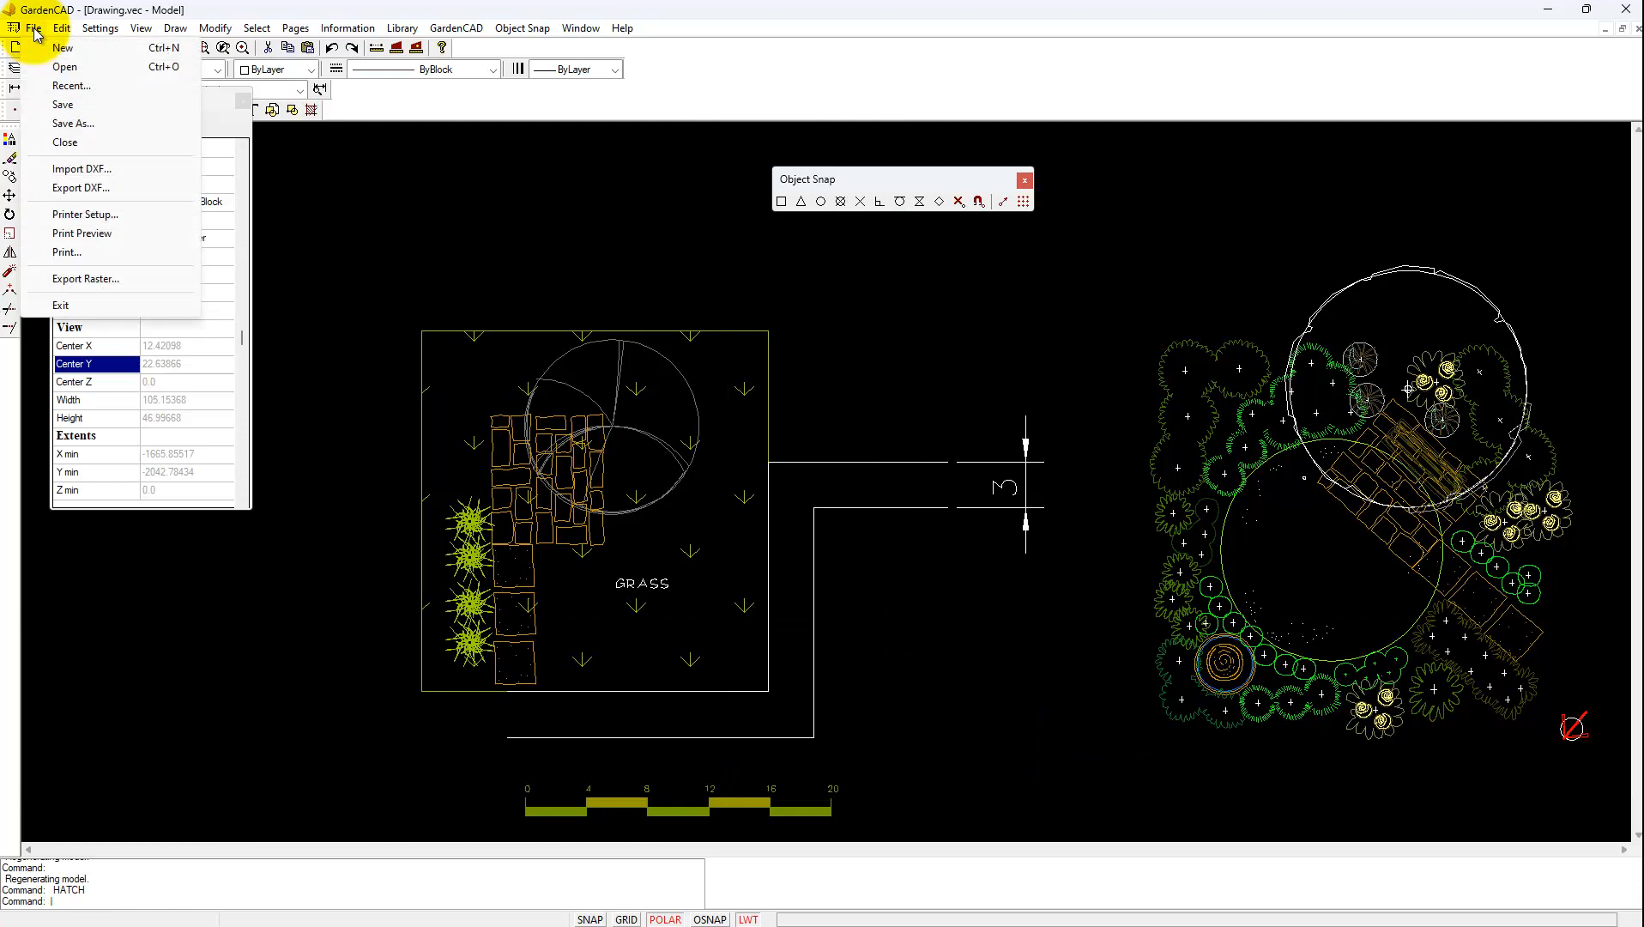
{"action": "left_click", "coordinate": [94, 251]}
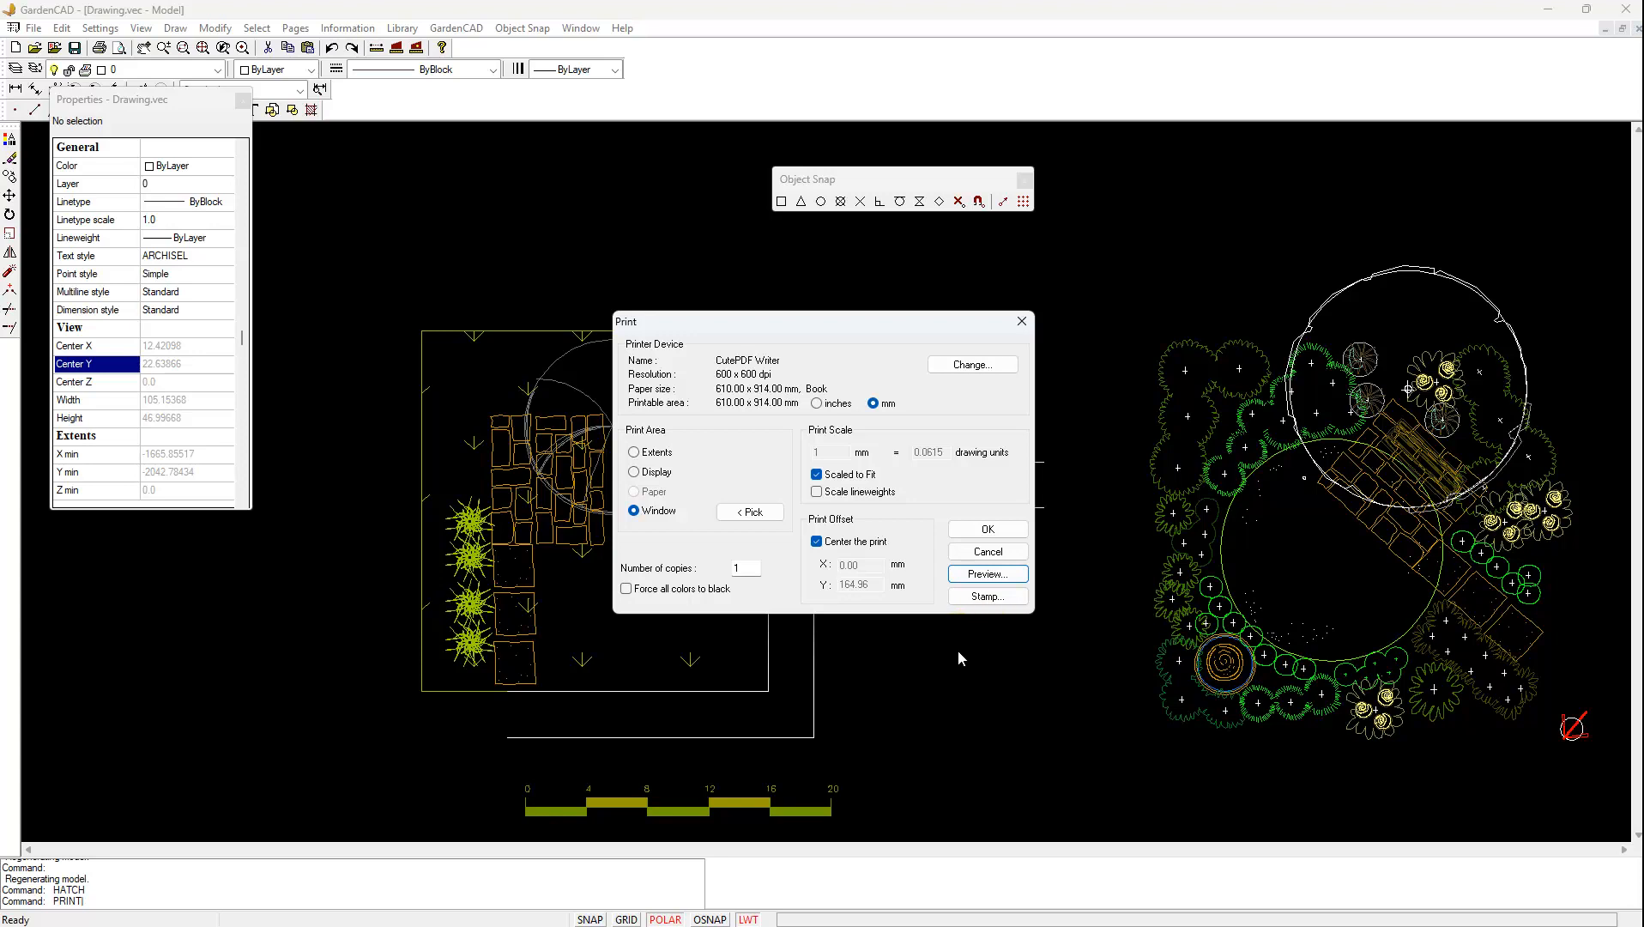
{"action": "left_click", "coordinate": [988, 551]}
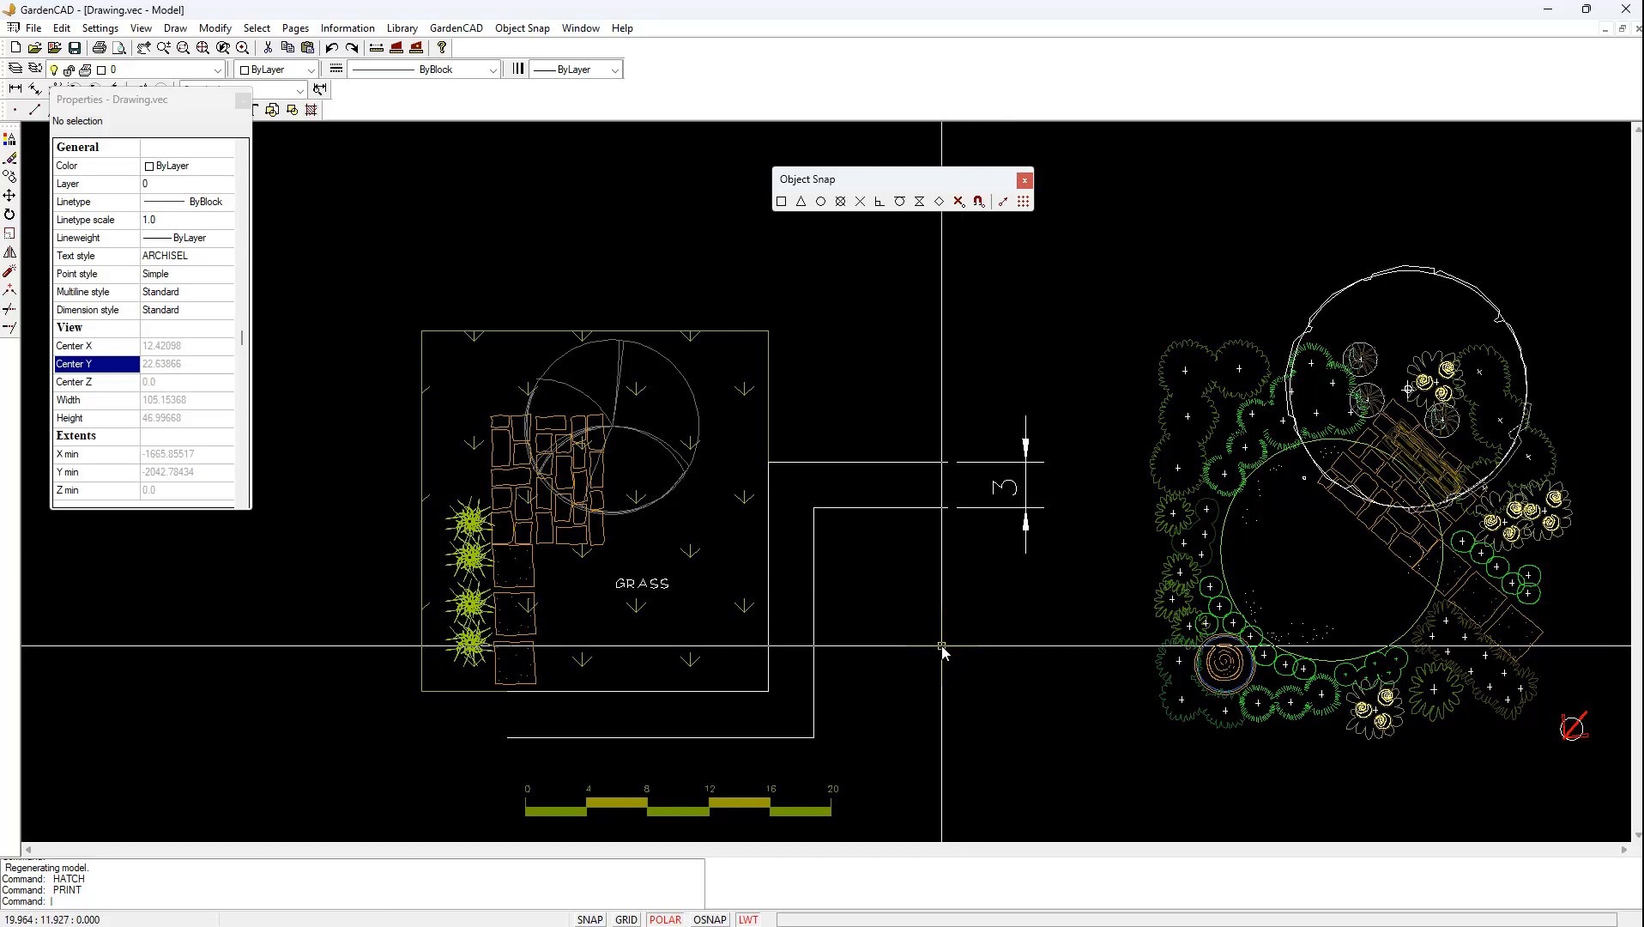
{"action": "left_click", "coordinate": [887, 681]}
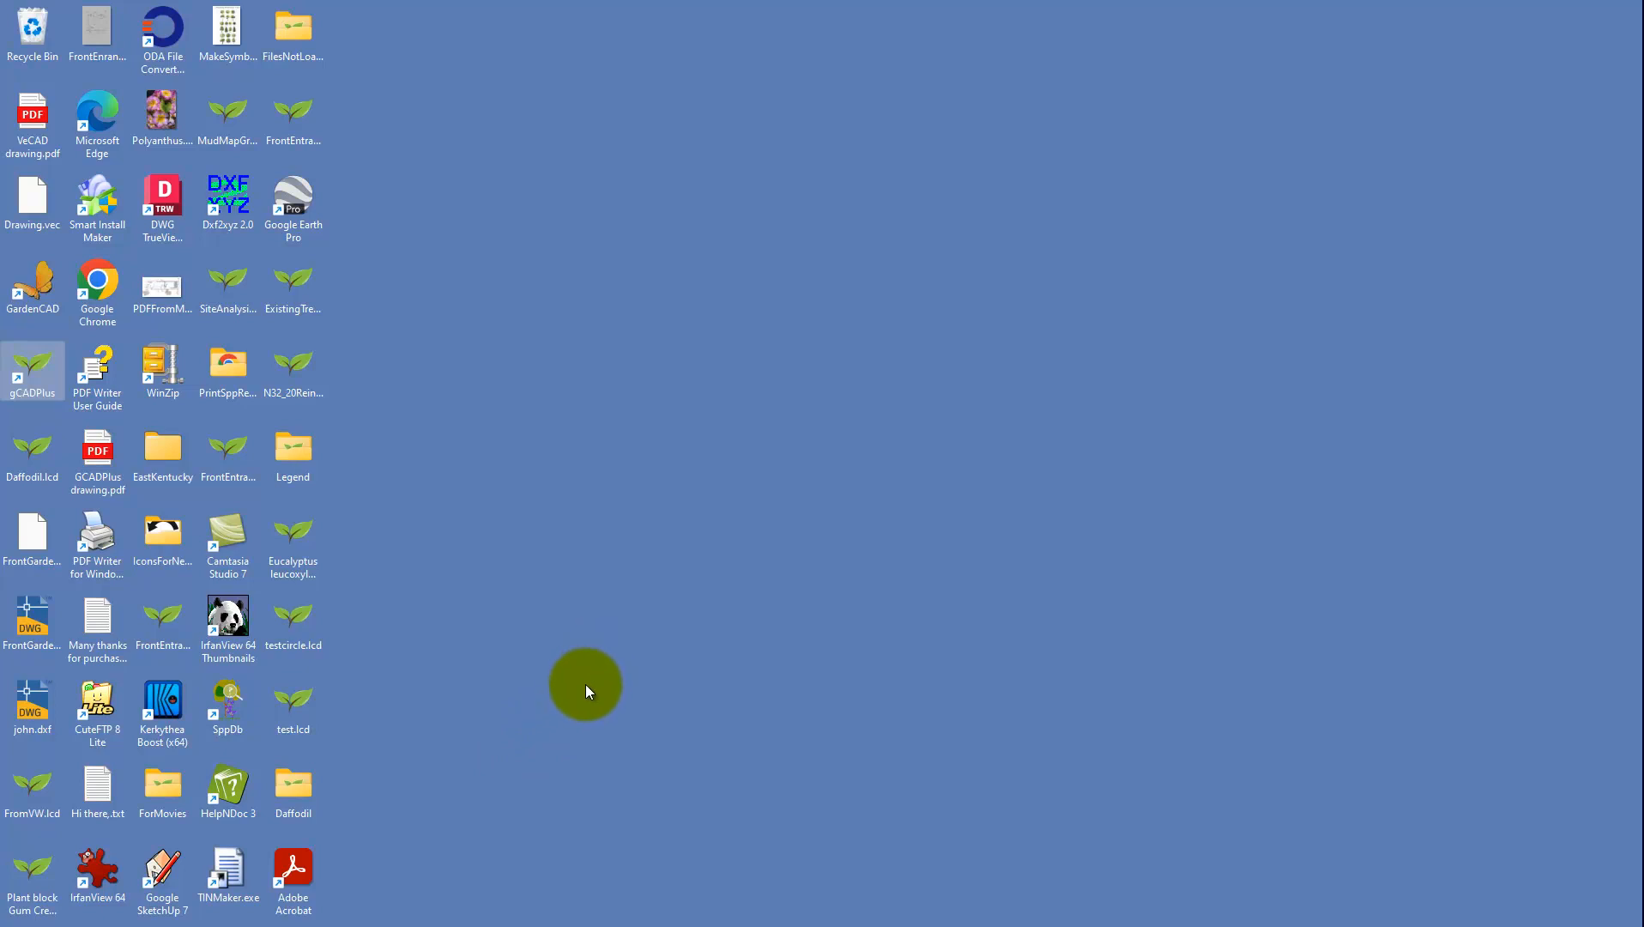
In File Explorer, open VeCAD drawing.pdf from the Desktop folder and examine the whole printed garden page with its scale bar.
{"action": "key", "text": "super+e"}
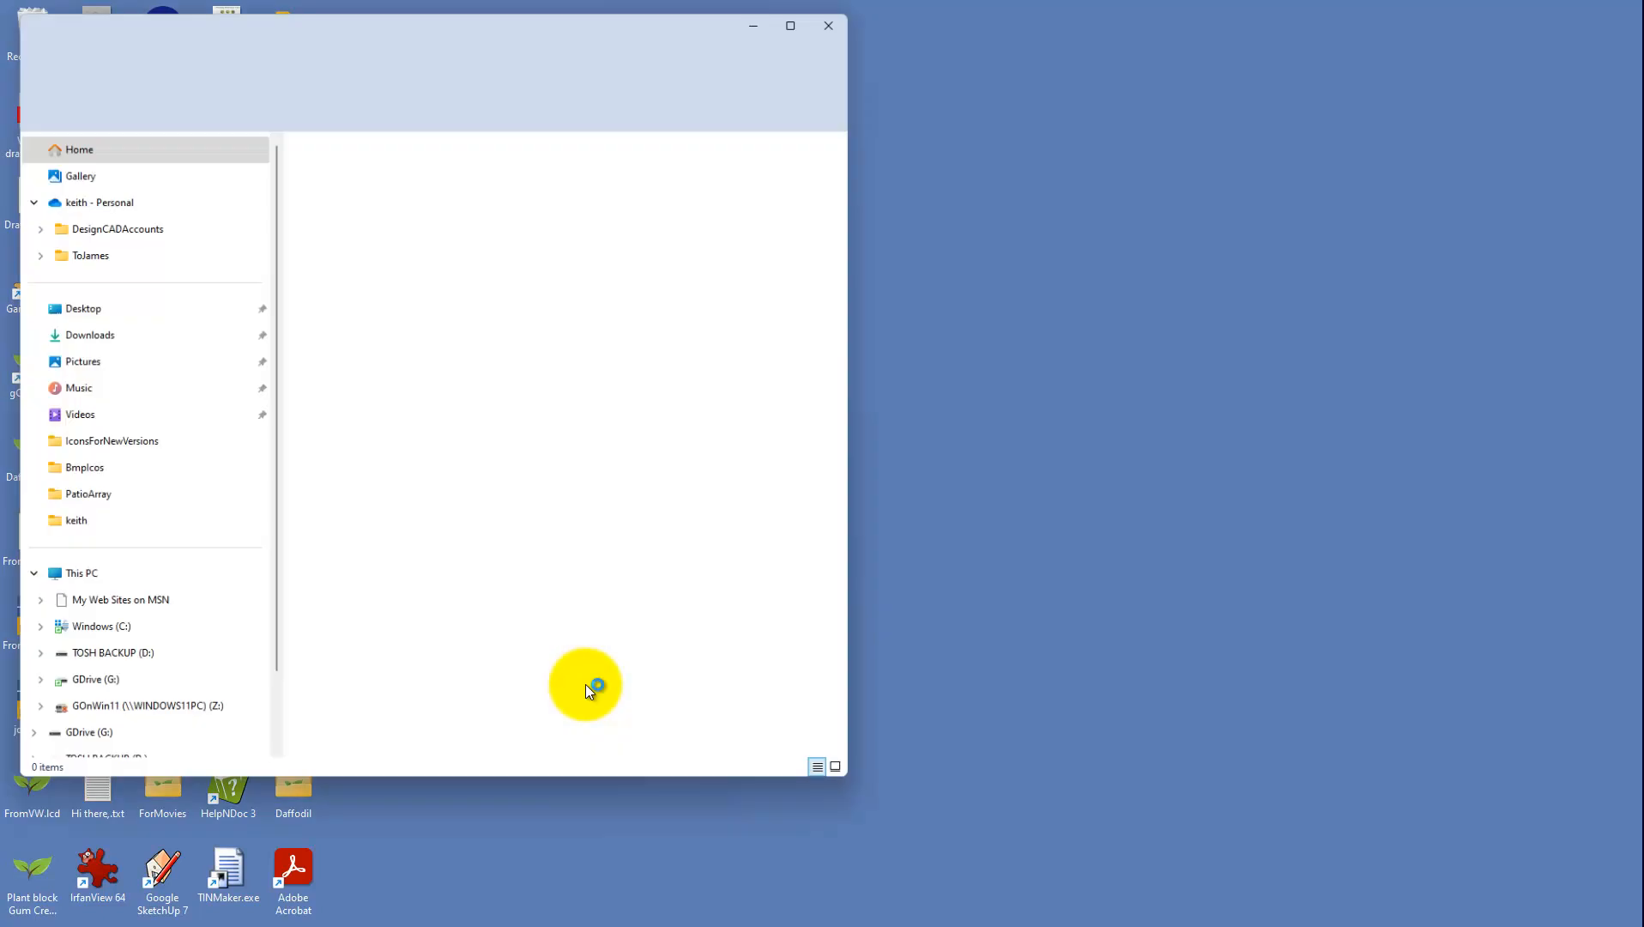
{"action": "left_click", "coordinate": [93, 319]}
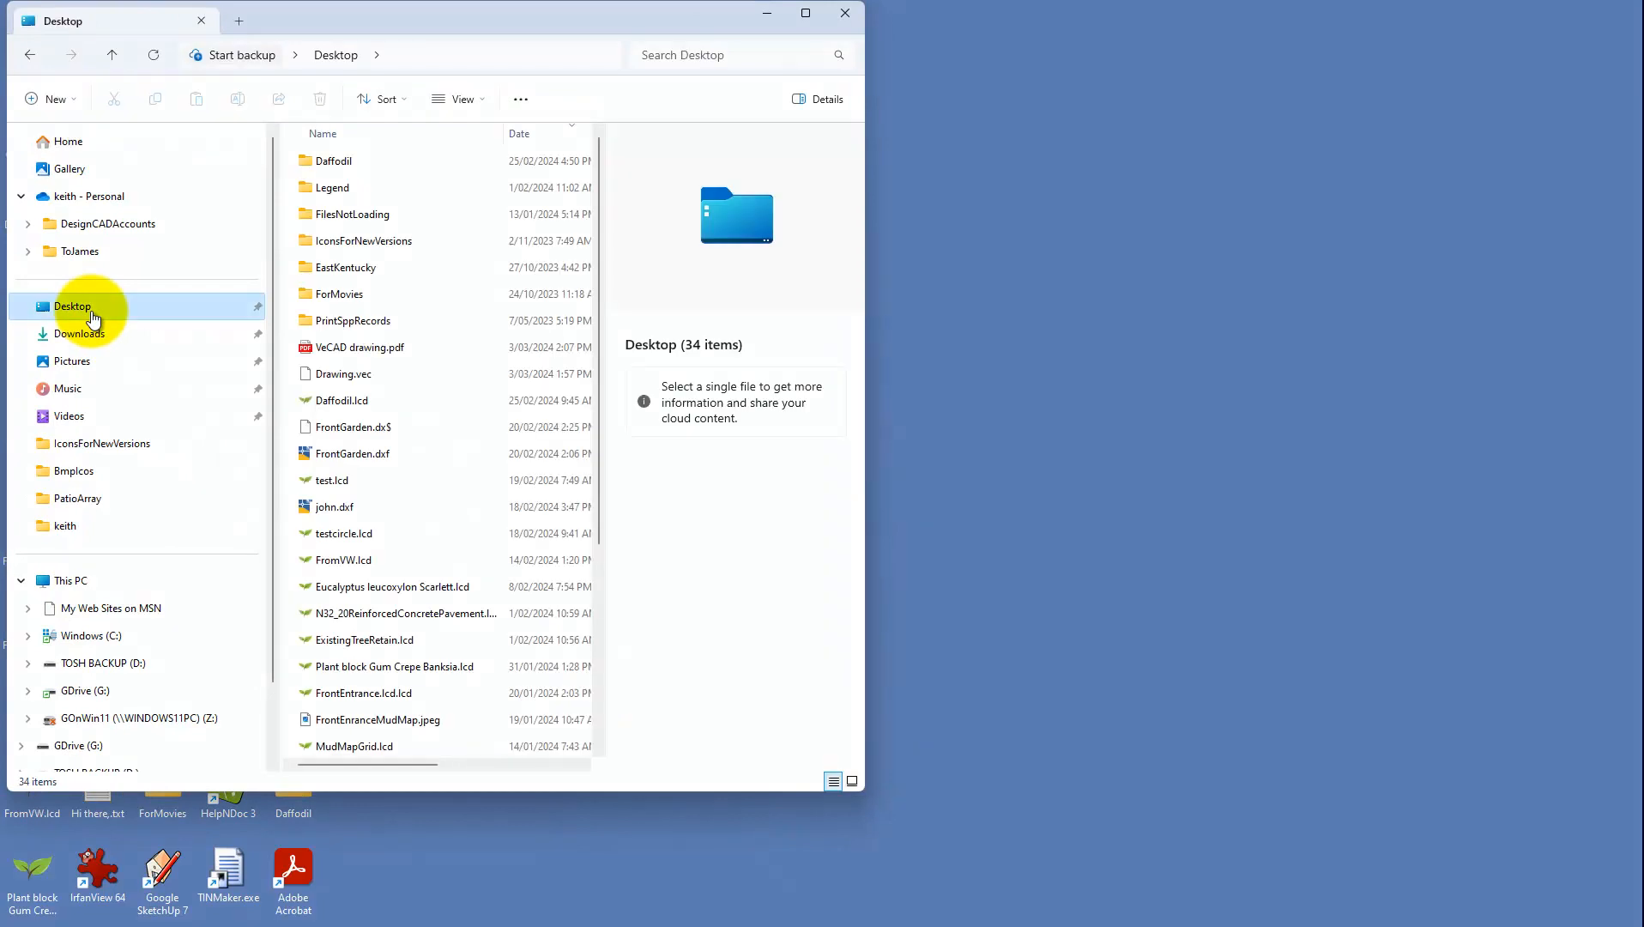
{"action": "double_click", "coordinate": [310, 347]}
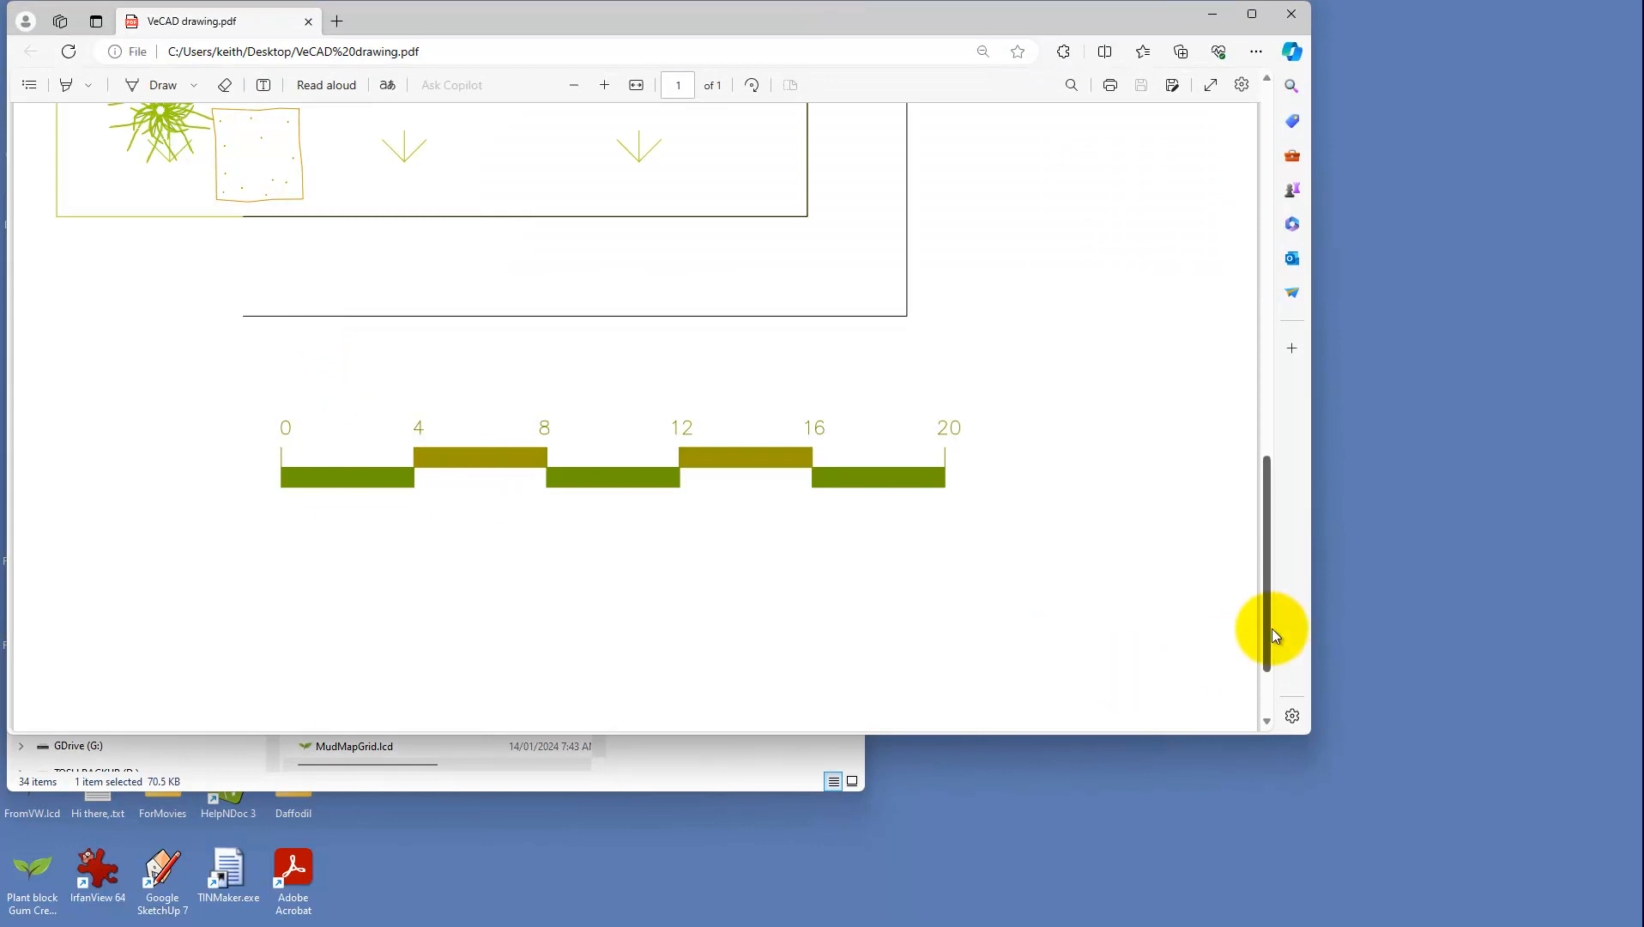
{"action": "left_click_drag", "start_coordinate": [1270, 638], "coordinate": [1277, 403]}
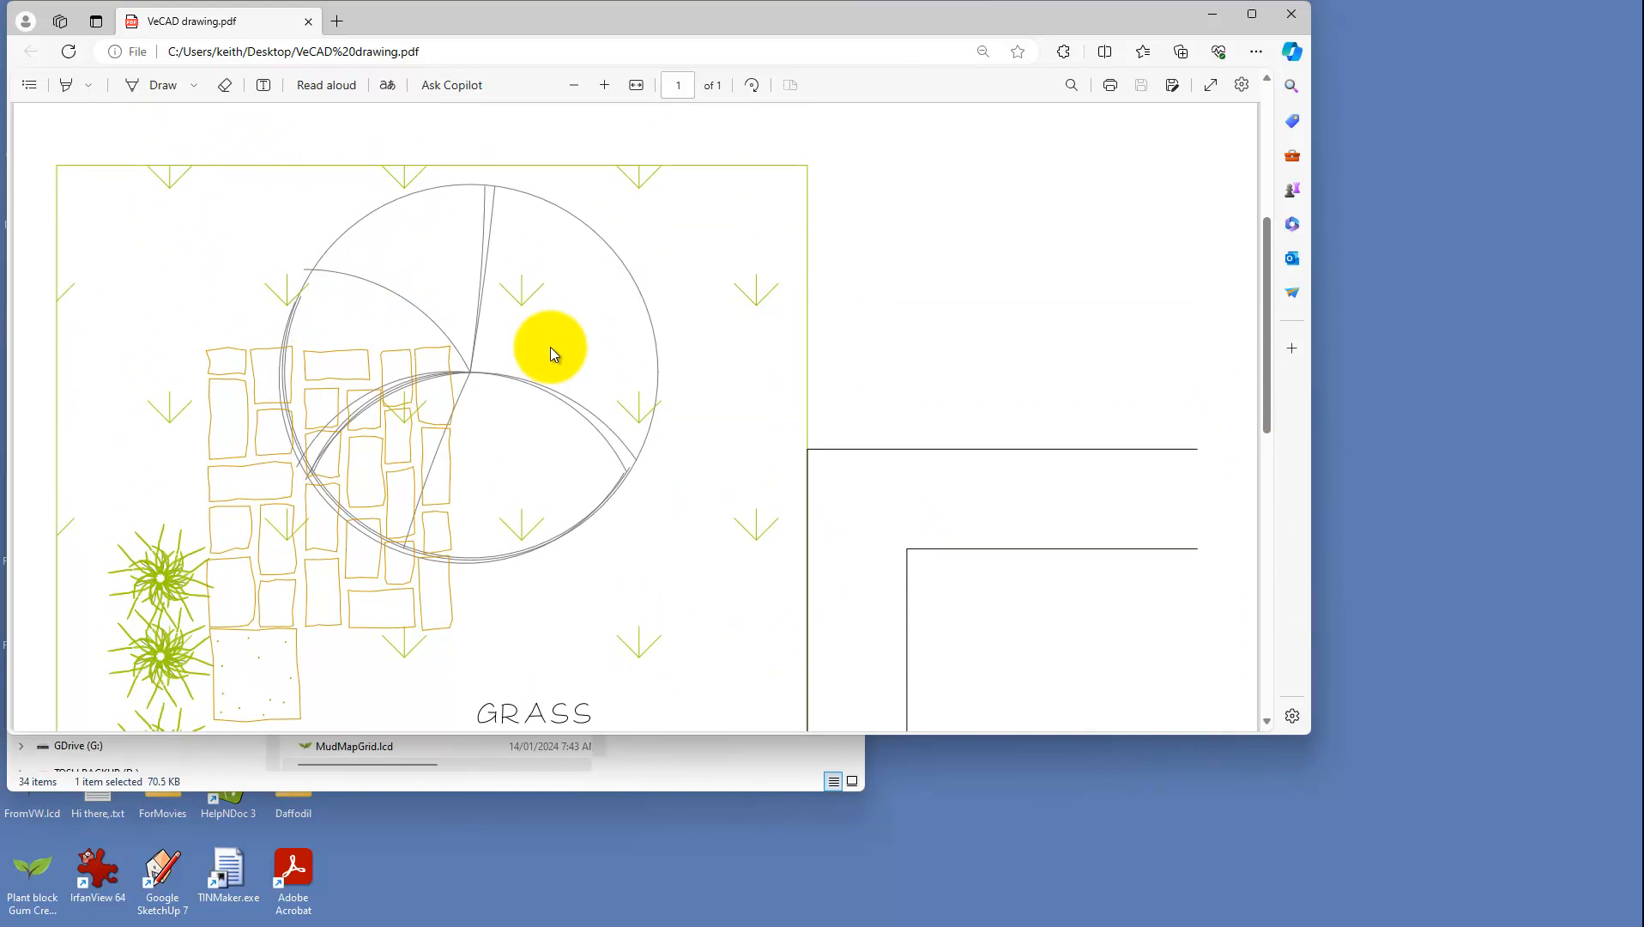
{"action": "scroll", "coordinate": [550, 347], "scroll_direction": "down", "scroll_amount": 7, "text": "ctrl"}
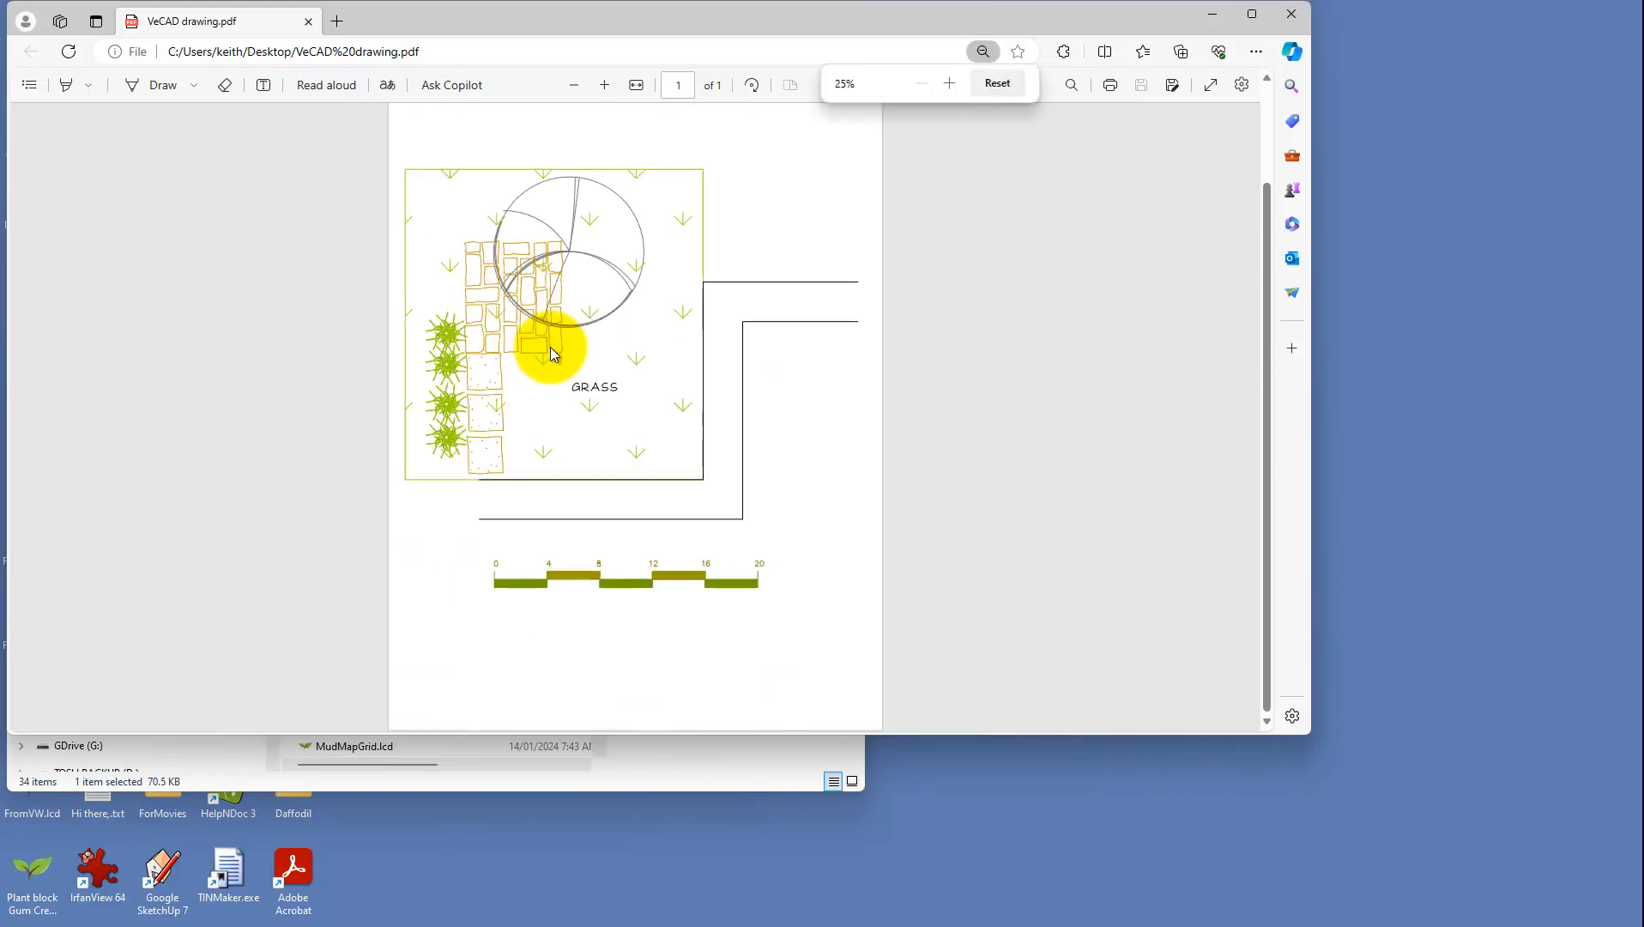